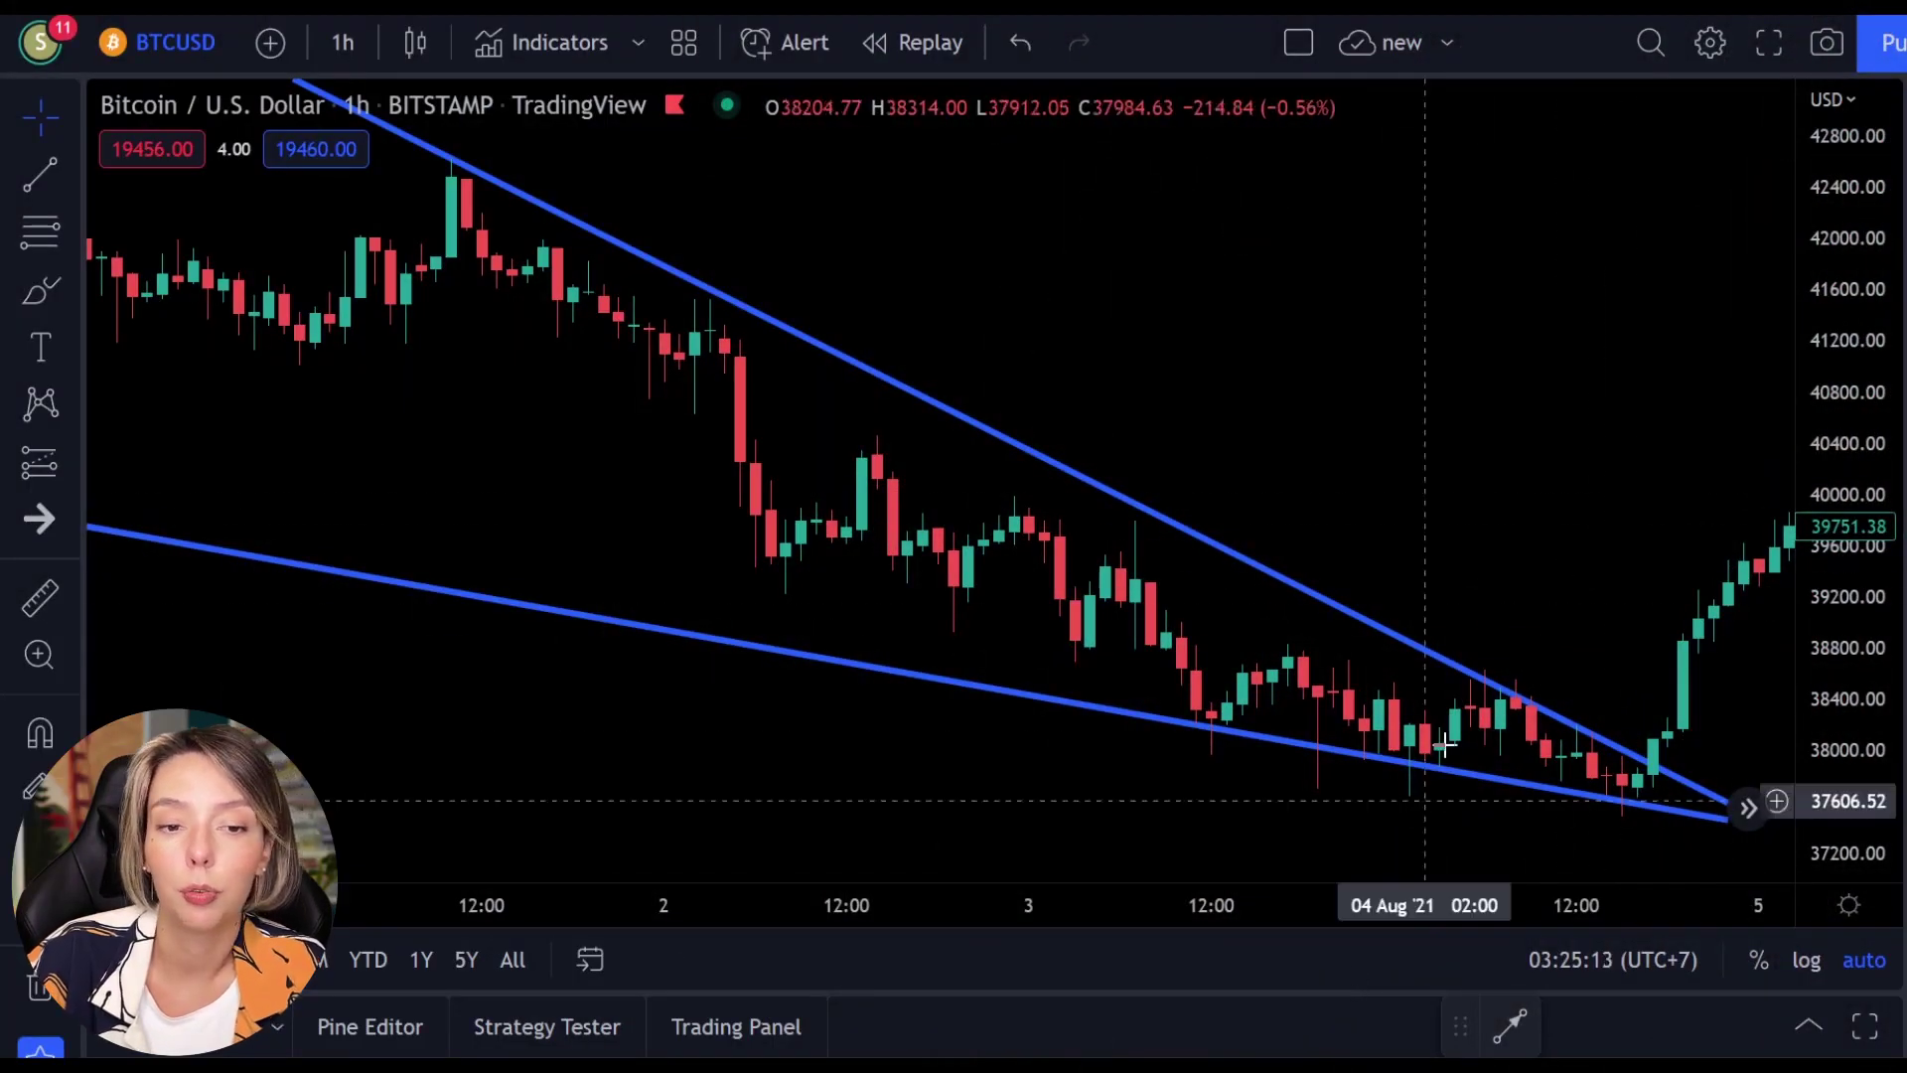
left_click_drag(1498, 460, 1440, 477)
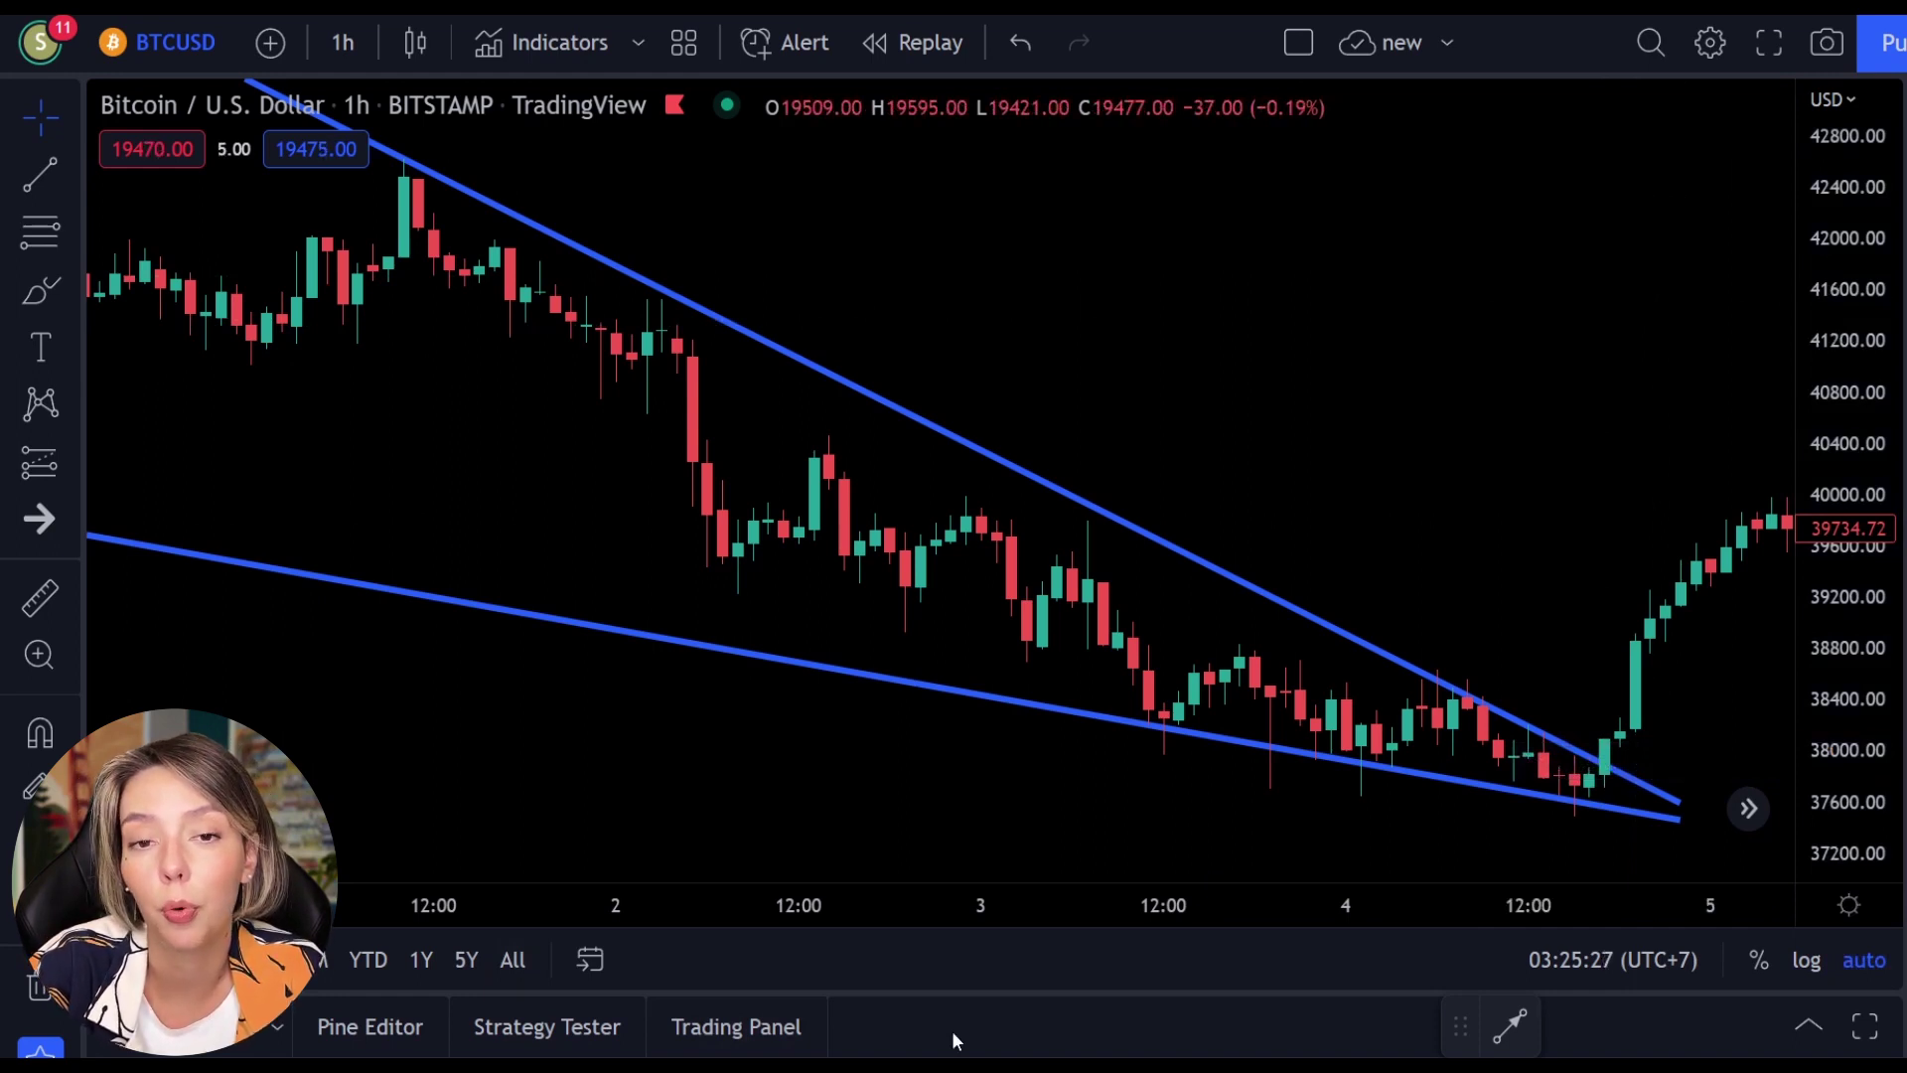
left_click(51, 289)
mouse_move(405, 198)
left_mouse_down()
mouse_move(752, 660)
mouse_move(944, 502)
mouse_move(1149, 710)
mouse_move(1301, 635)
mouse_move(1416, 766)
mouse_move(1497, 684)
mouse_move(1510, 766)
mouse_move(1541, 732)
mouse_move(1566, 785)
mouse_move(1615, 752)
mouse_move(1661, 449)
mouse_move(1625, 559)
mouse_move(1689, 549)
left_mouse_up()
key("Delete")
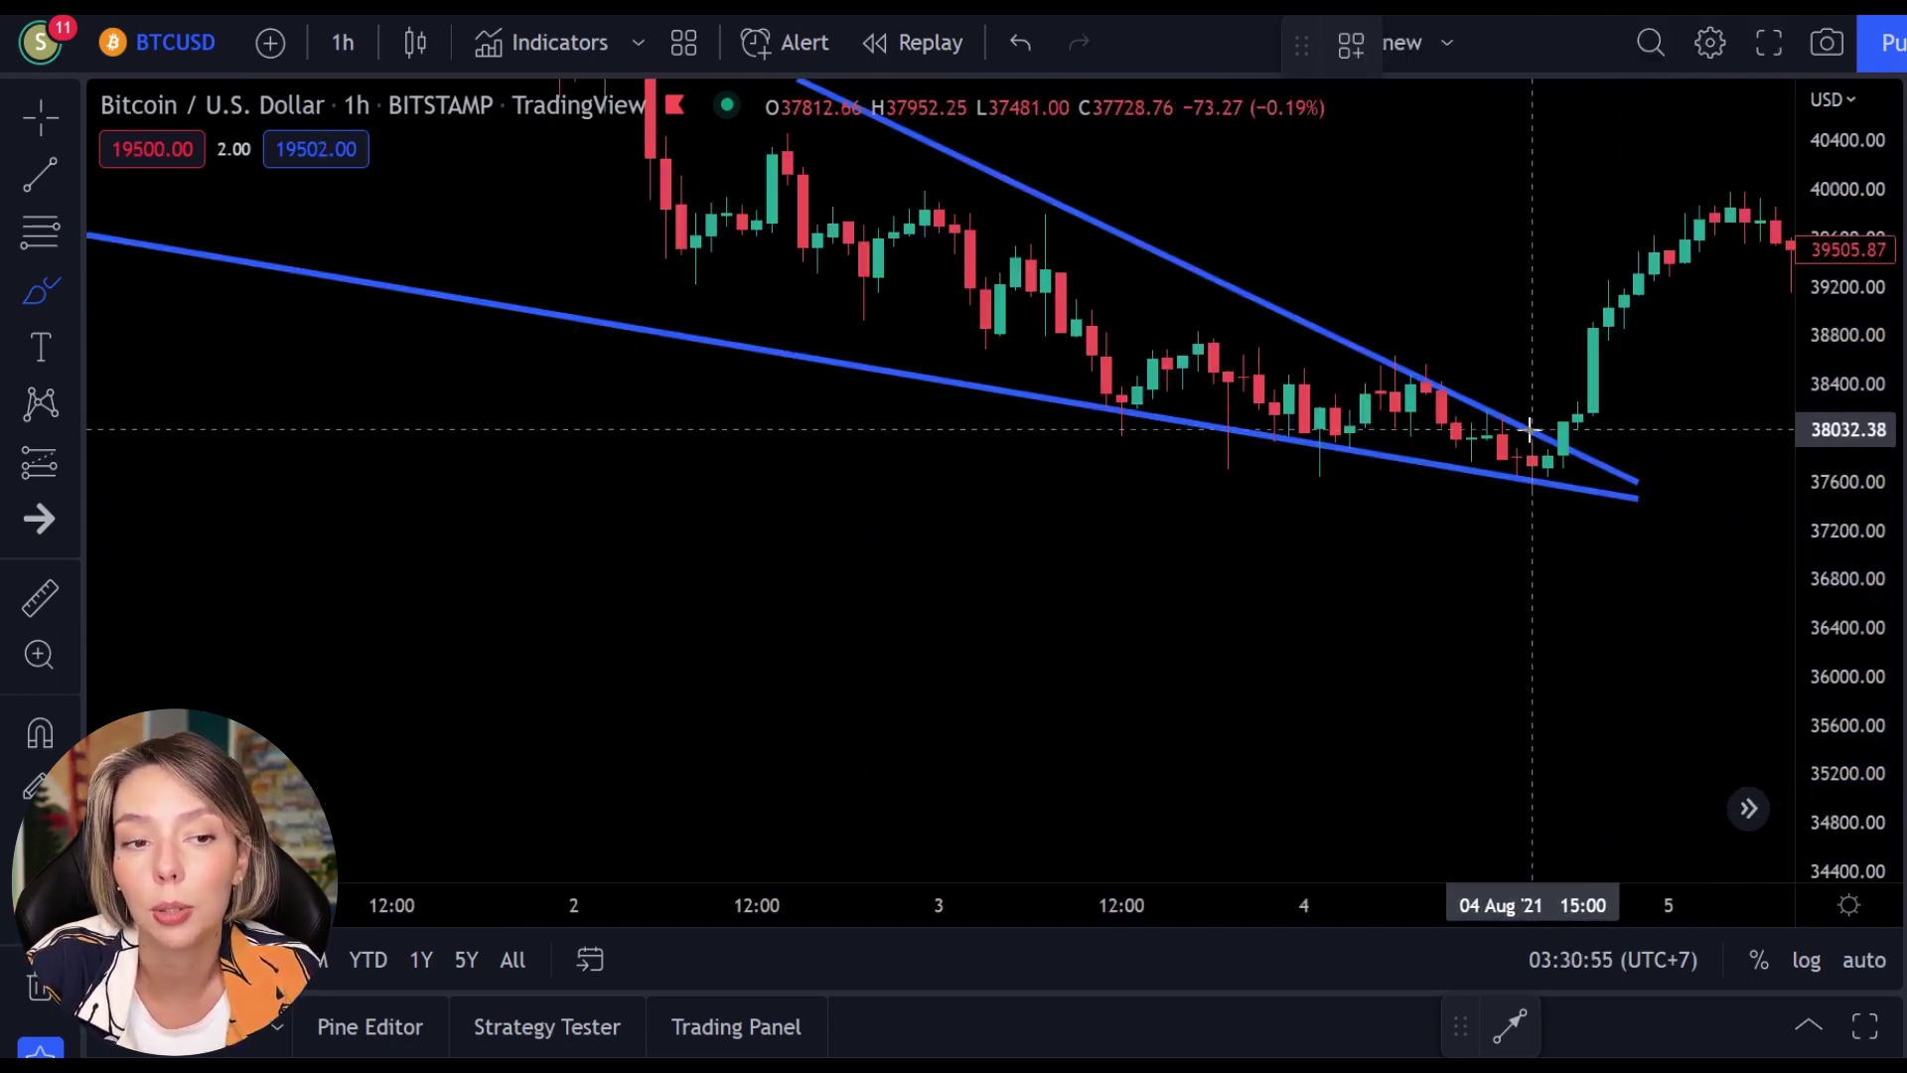
mouse_move(1532, 421)
left_mouse_down()
mouse_move(1575, 221)
mouse_move(1500, 245)
mouse_move(1637, 288)
left_mouse_up()
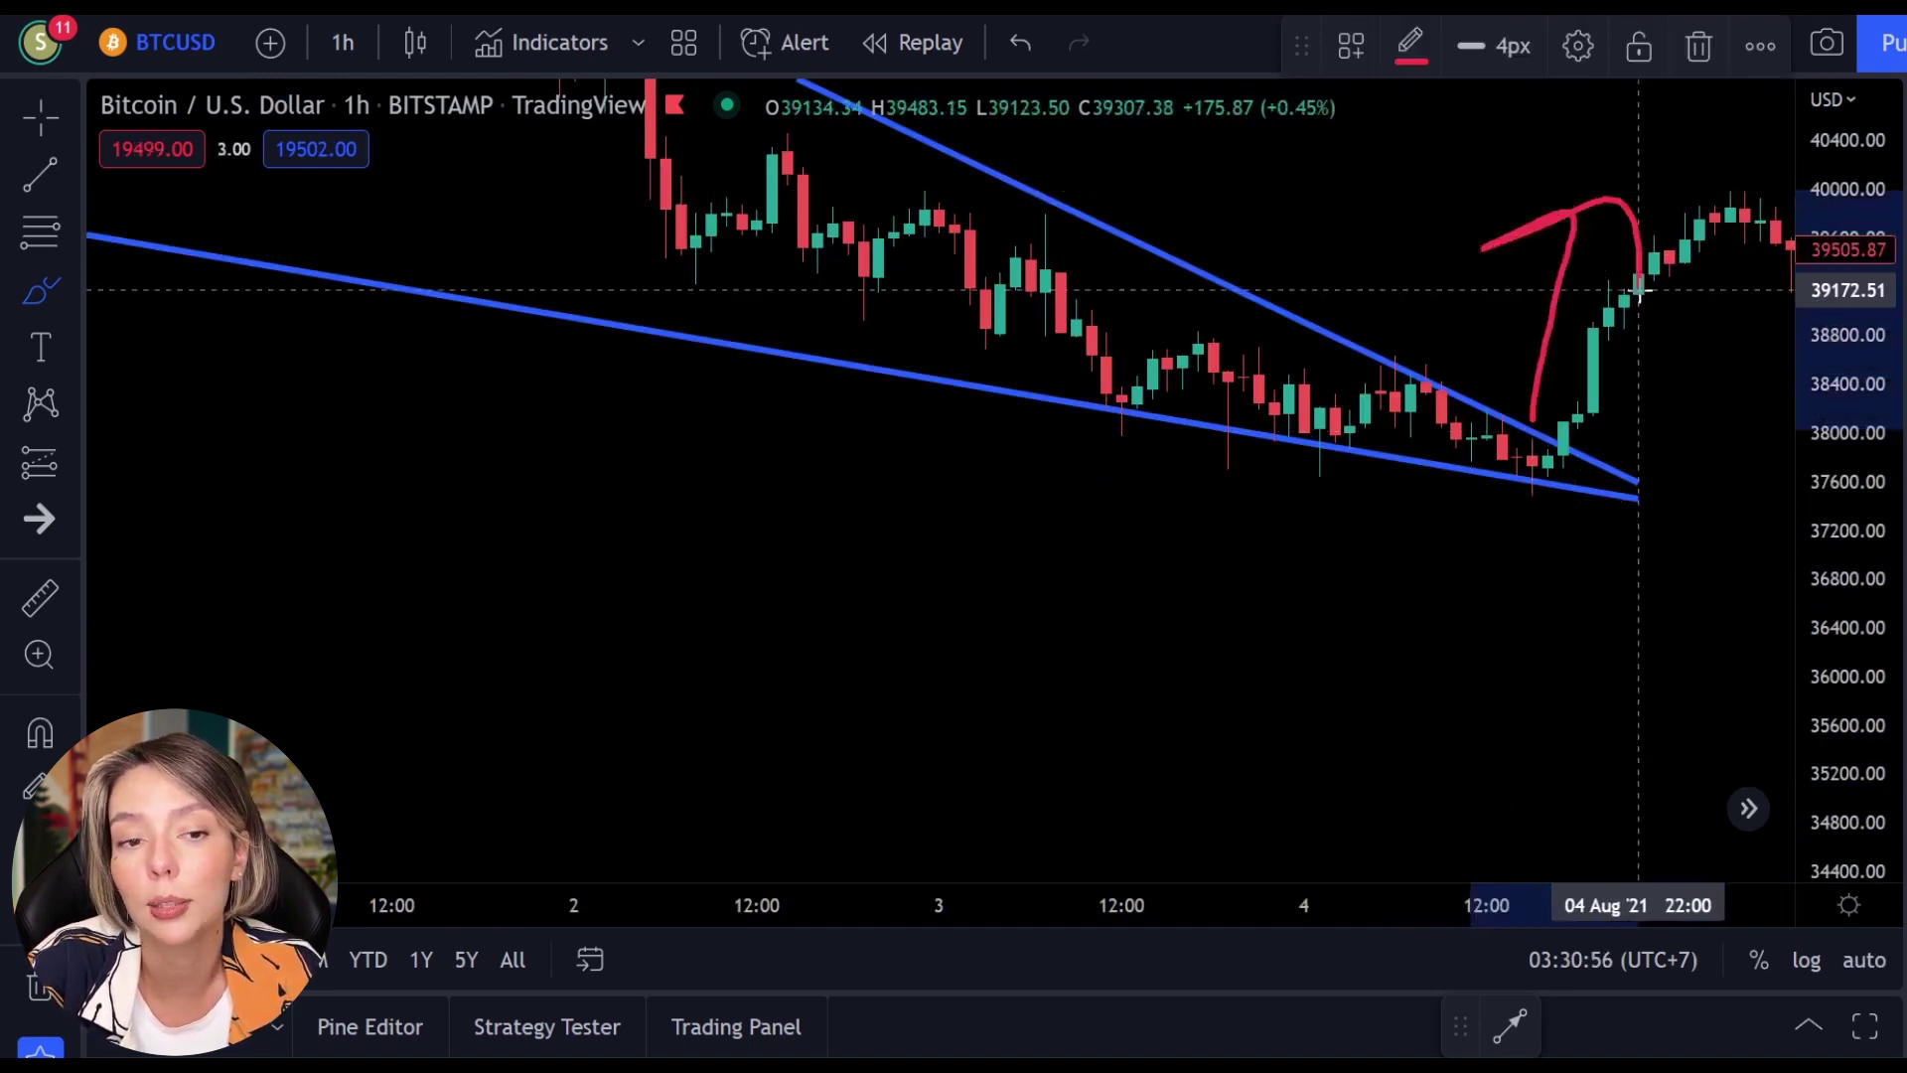
mouse_move(1531, 493)
left_mouse_down()
mouse_move(1354, 745)
mouse_move(1371, 696)
mouse_move(1522, 686)
left_mouse_up()
key("ctrl+z")
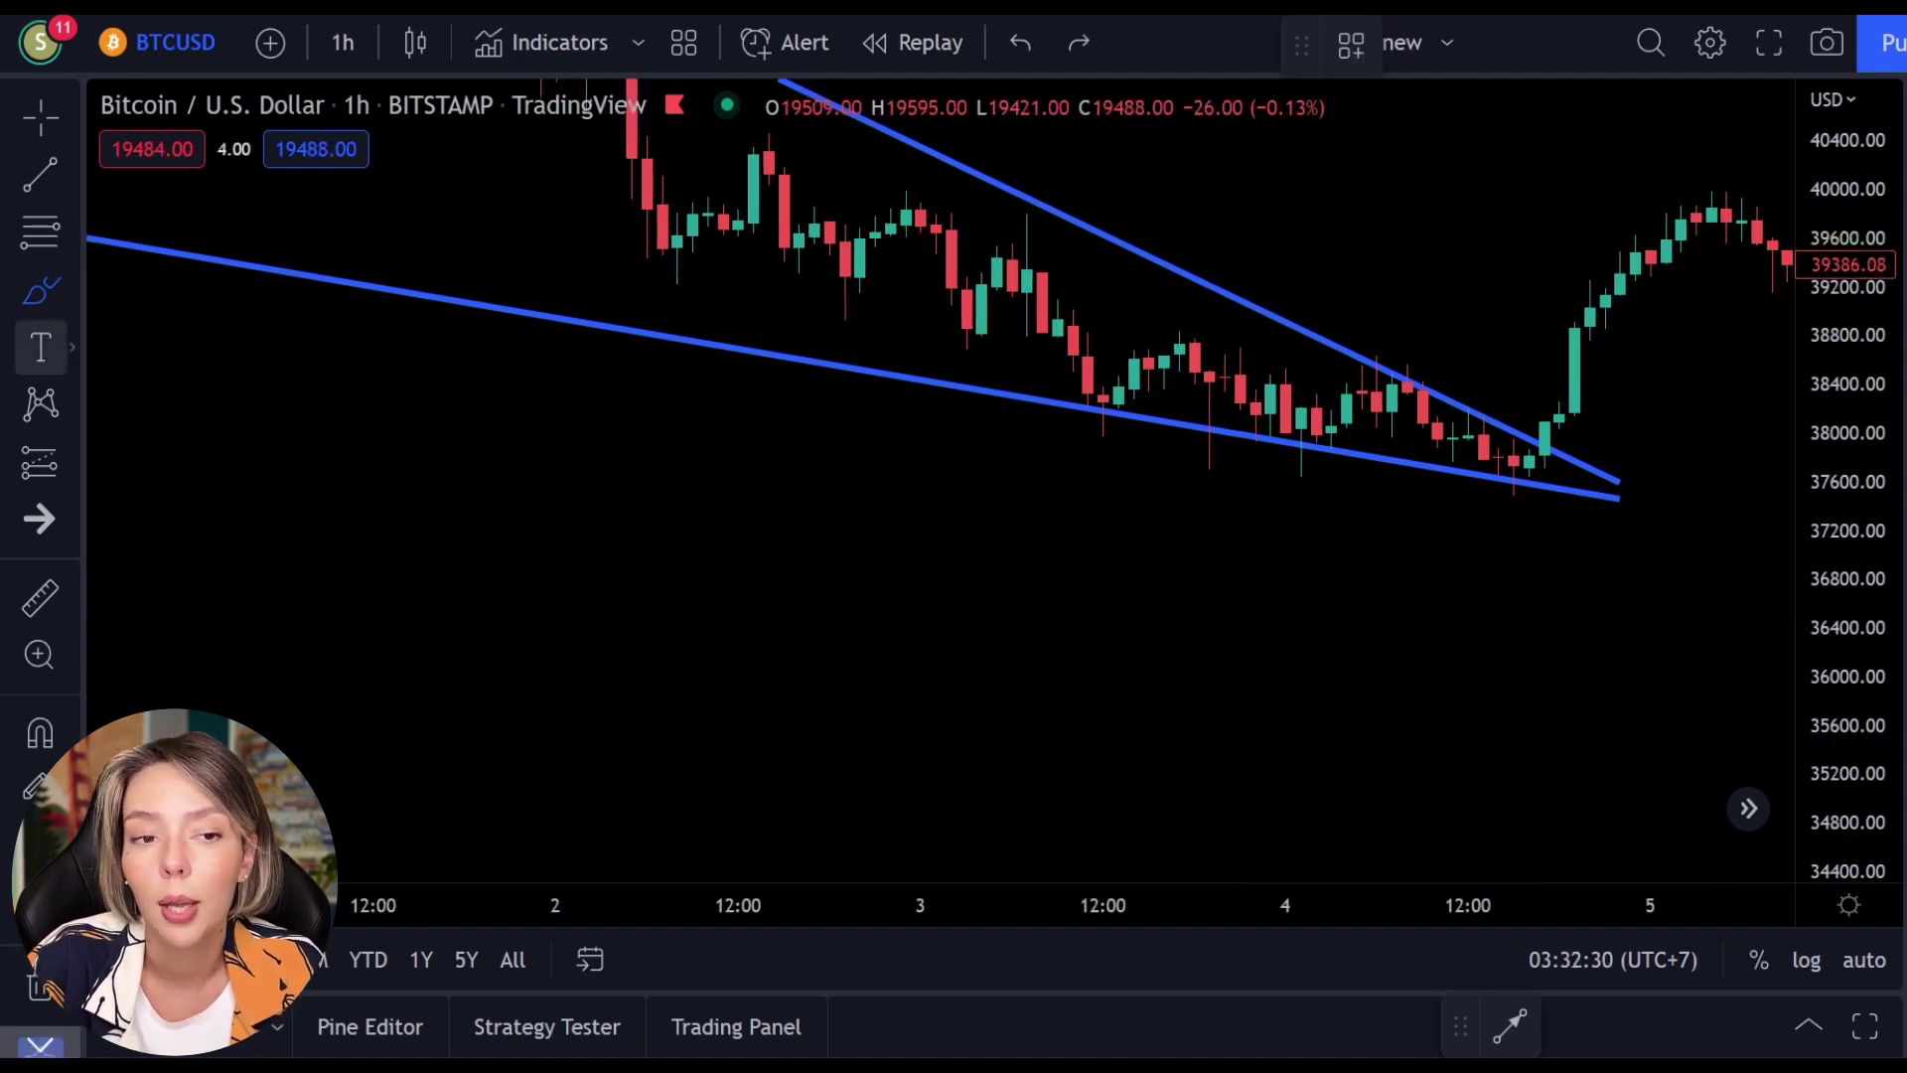
left_click(40, 117)
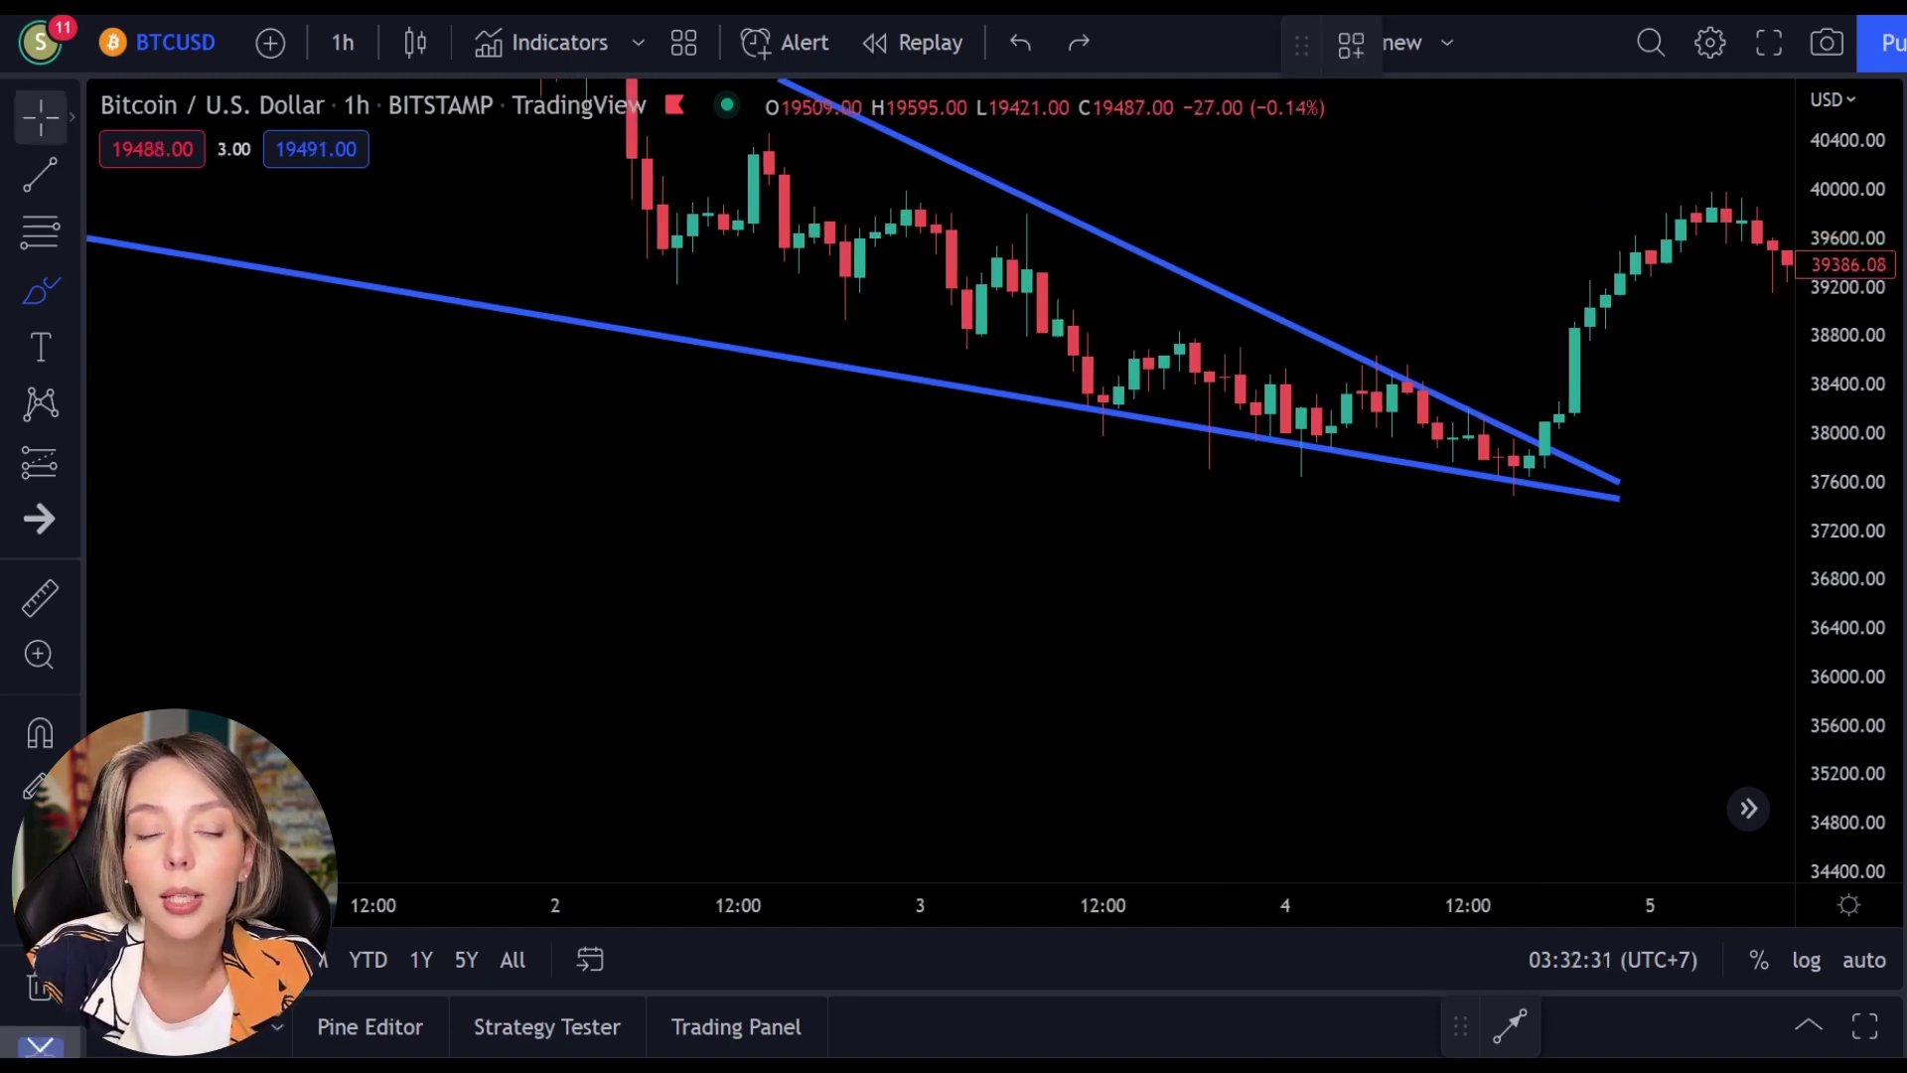
mouse_move(927, 503)
left_mouse_down()
mouse_move(964, 592)
mouse_move(997, 796)
left_mouse_up()
left_click(40, 290)
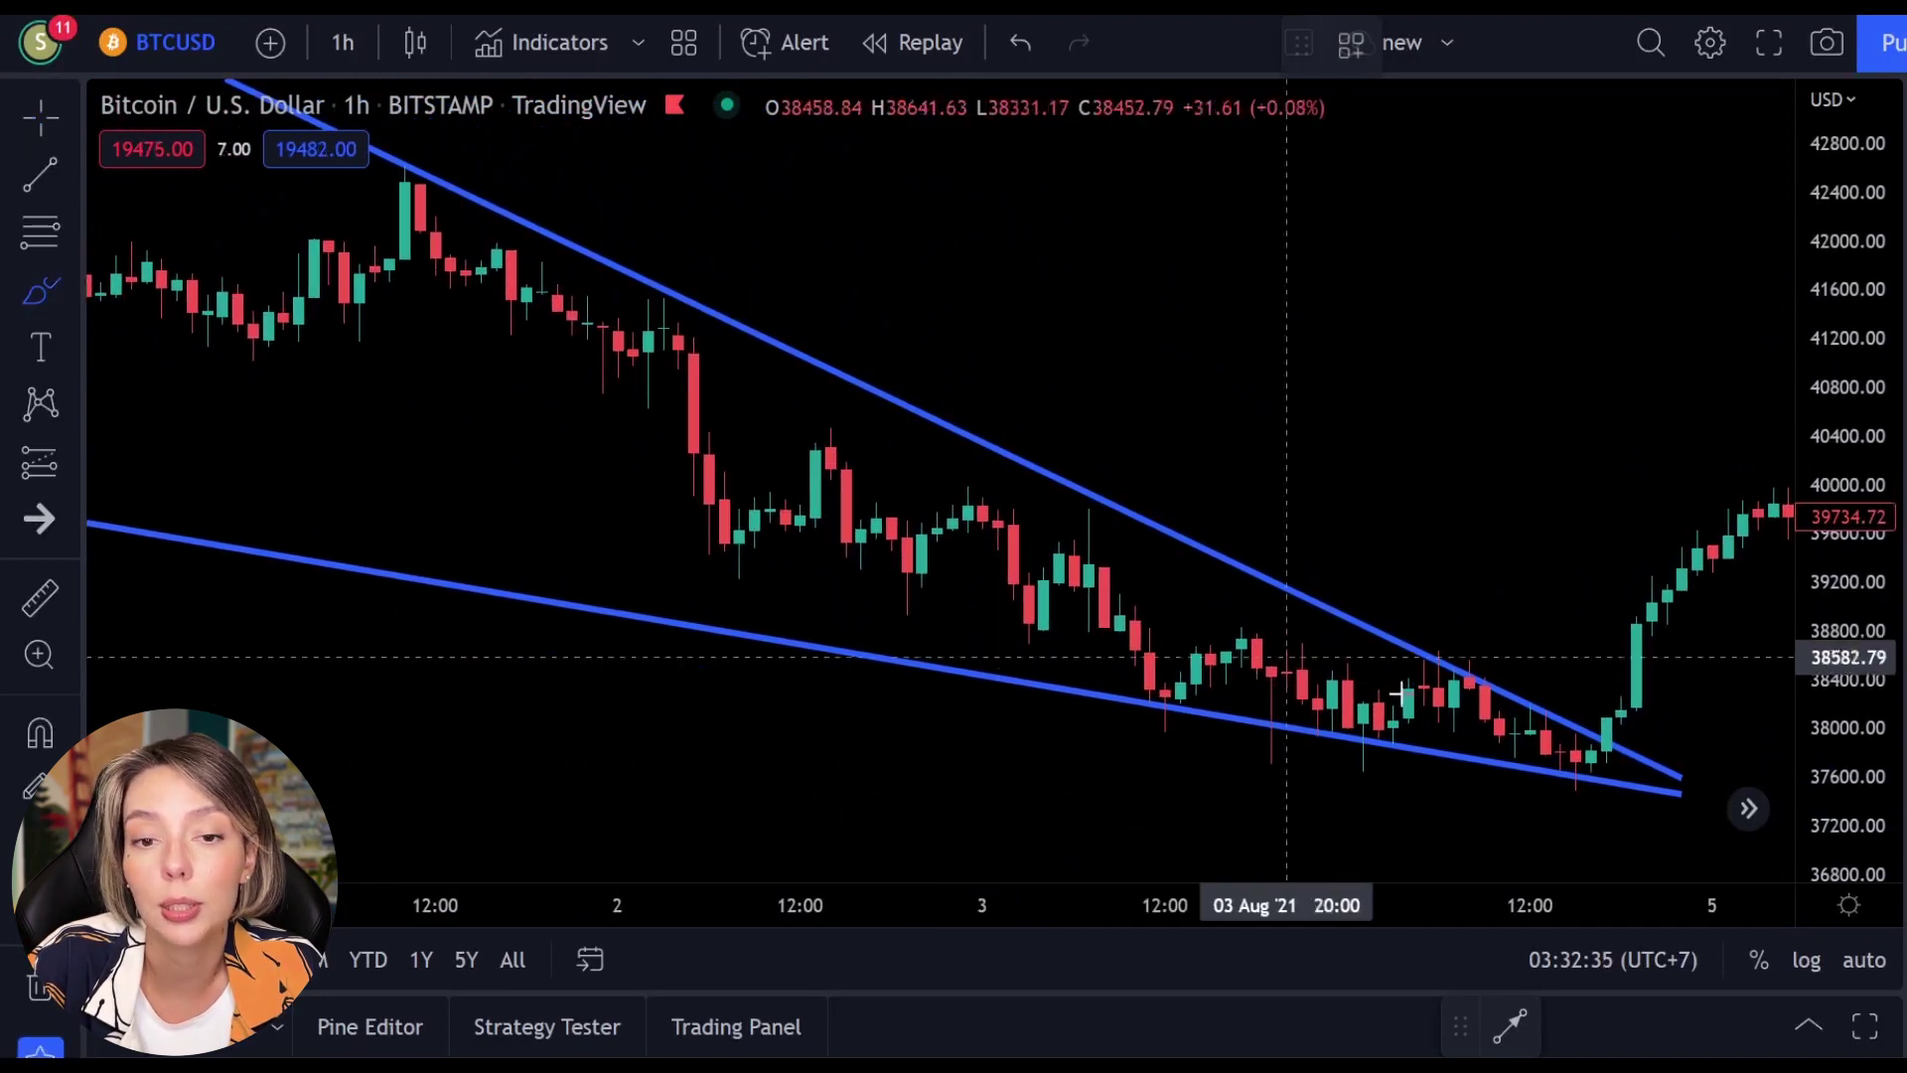
mouse_move(1548, 680)
left_mouse_down()
mouse_move(1669, 397)
mouse_move(1575, 384)
mouse_move(1703, 298)
mouse_move(1681, 553)
left_mouse_up()
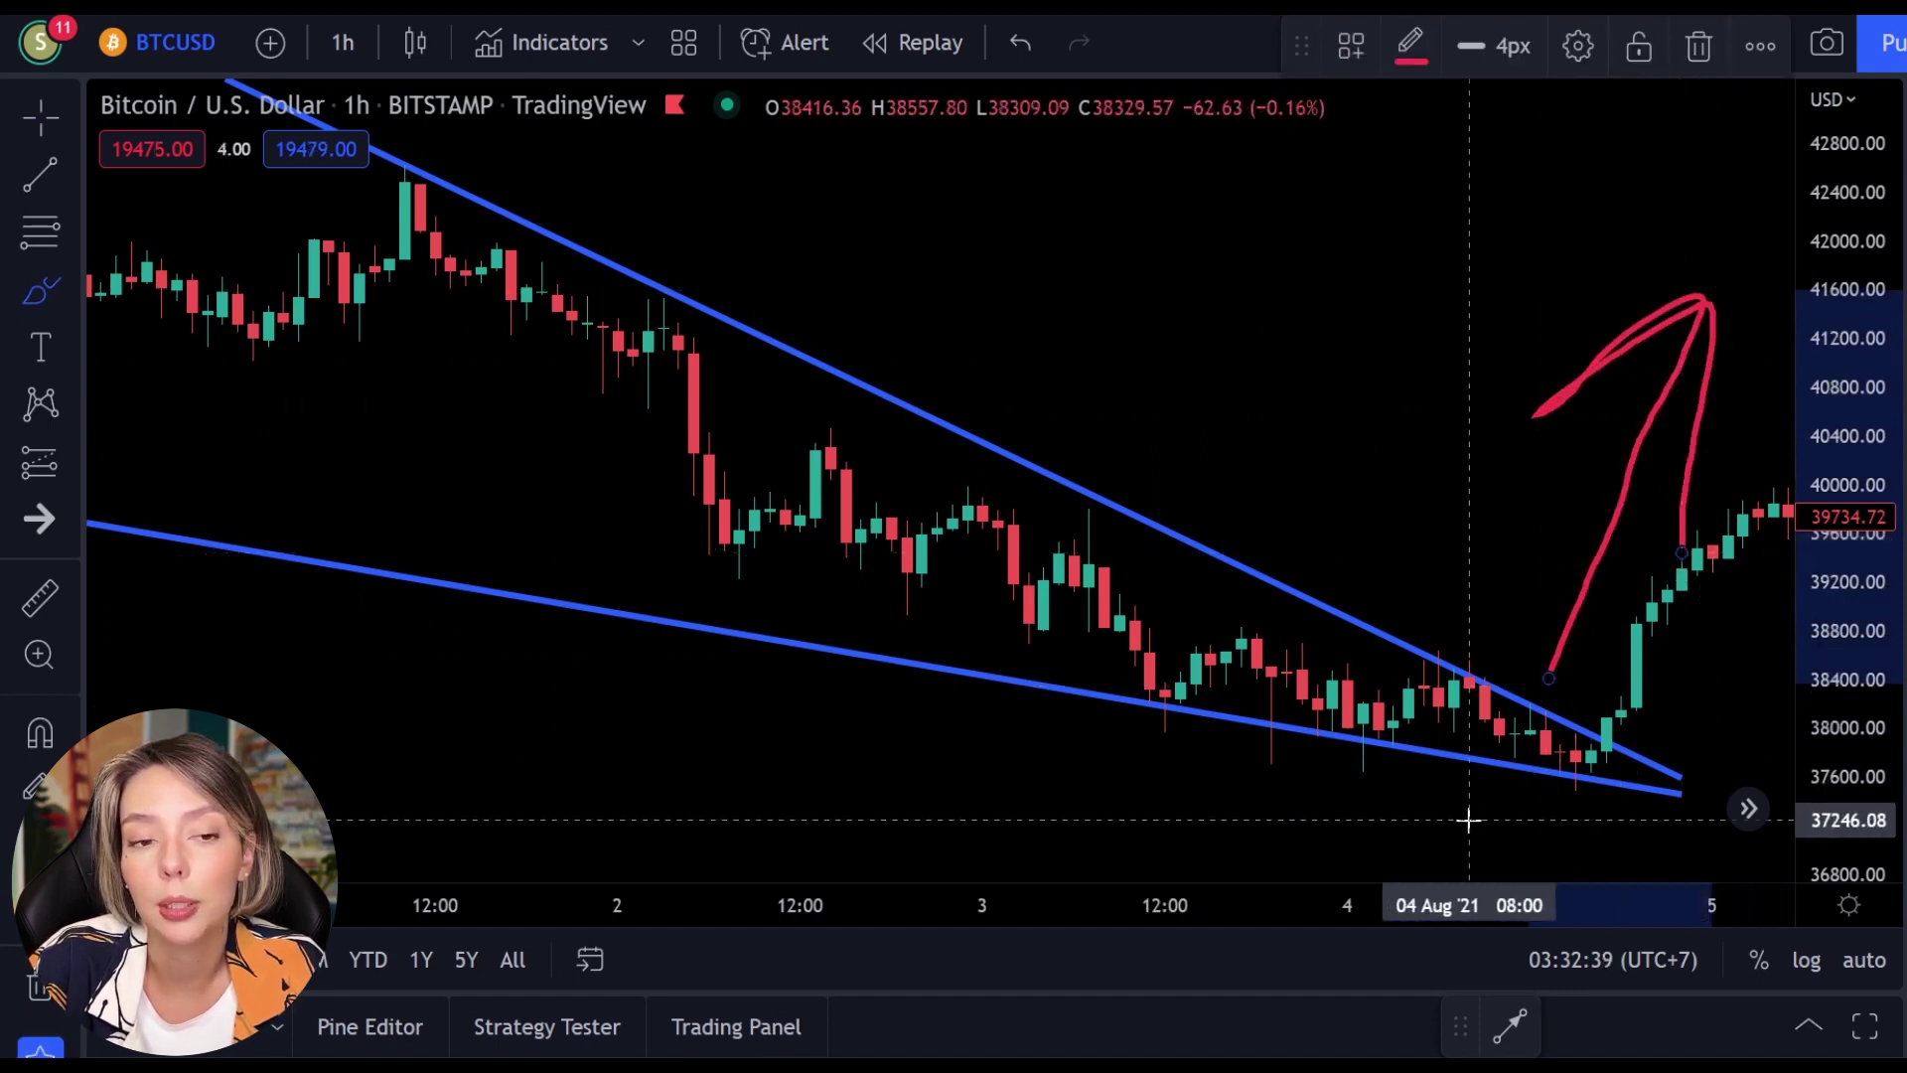
key("ctrl+z")
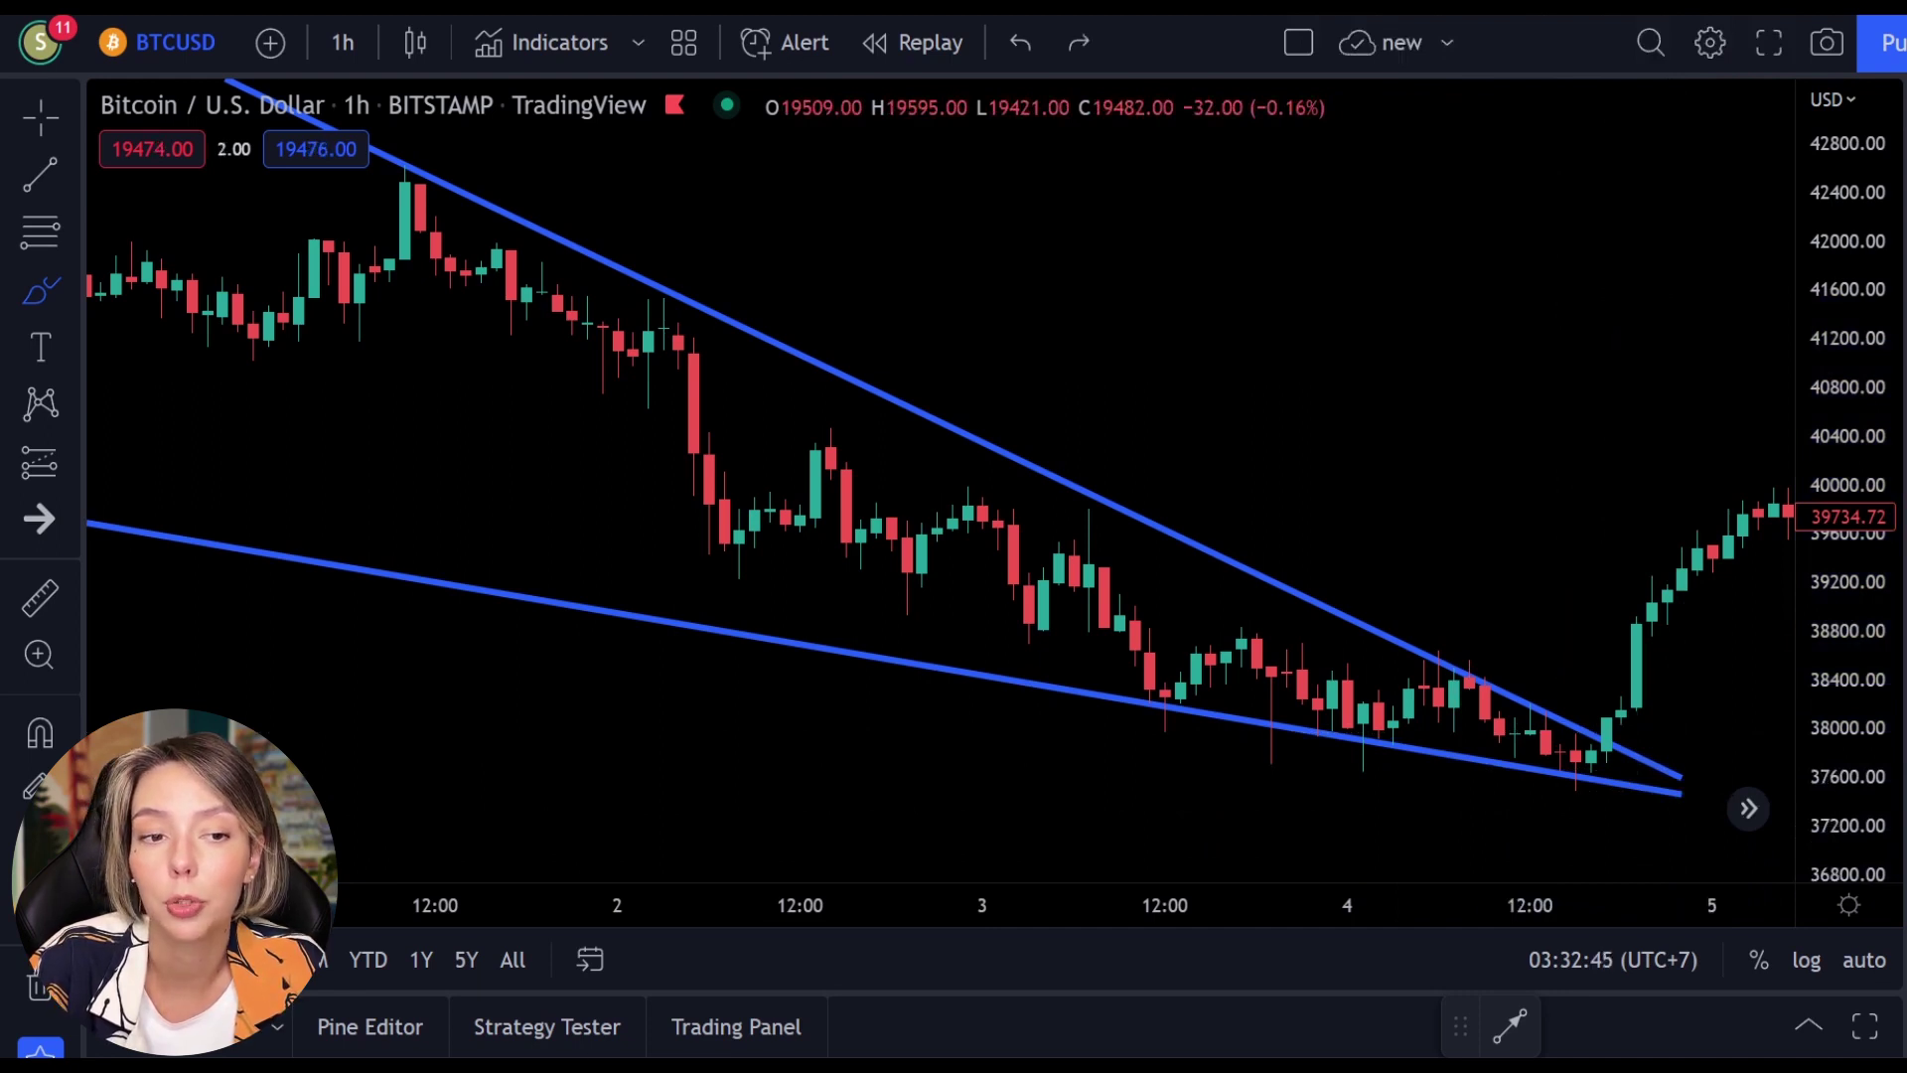
mouse_move(1510, 520)
left_mouse_down()
mouse_move(1528, 357)
mouse_move(1576, 245)
mouse_move(1564, 90)
left_mouse_up()
left_click(41, 290)
mouse_move(1621, 385)
left_mouse_down()
mouse_move(1265, 766)
mouse_move(1586, 740)
left_mouse_up()
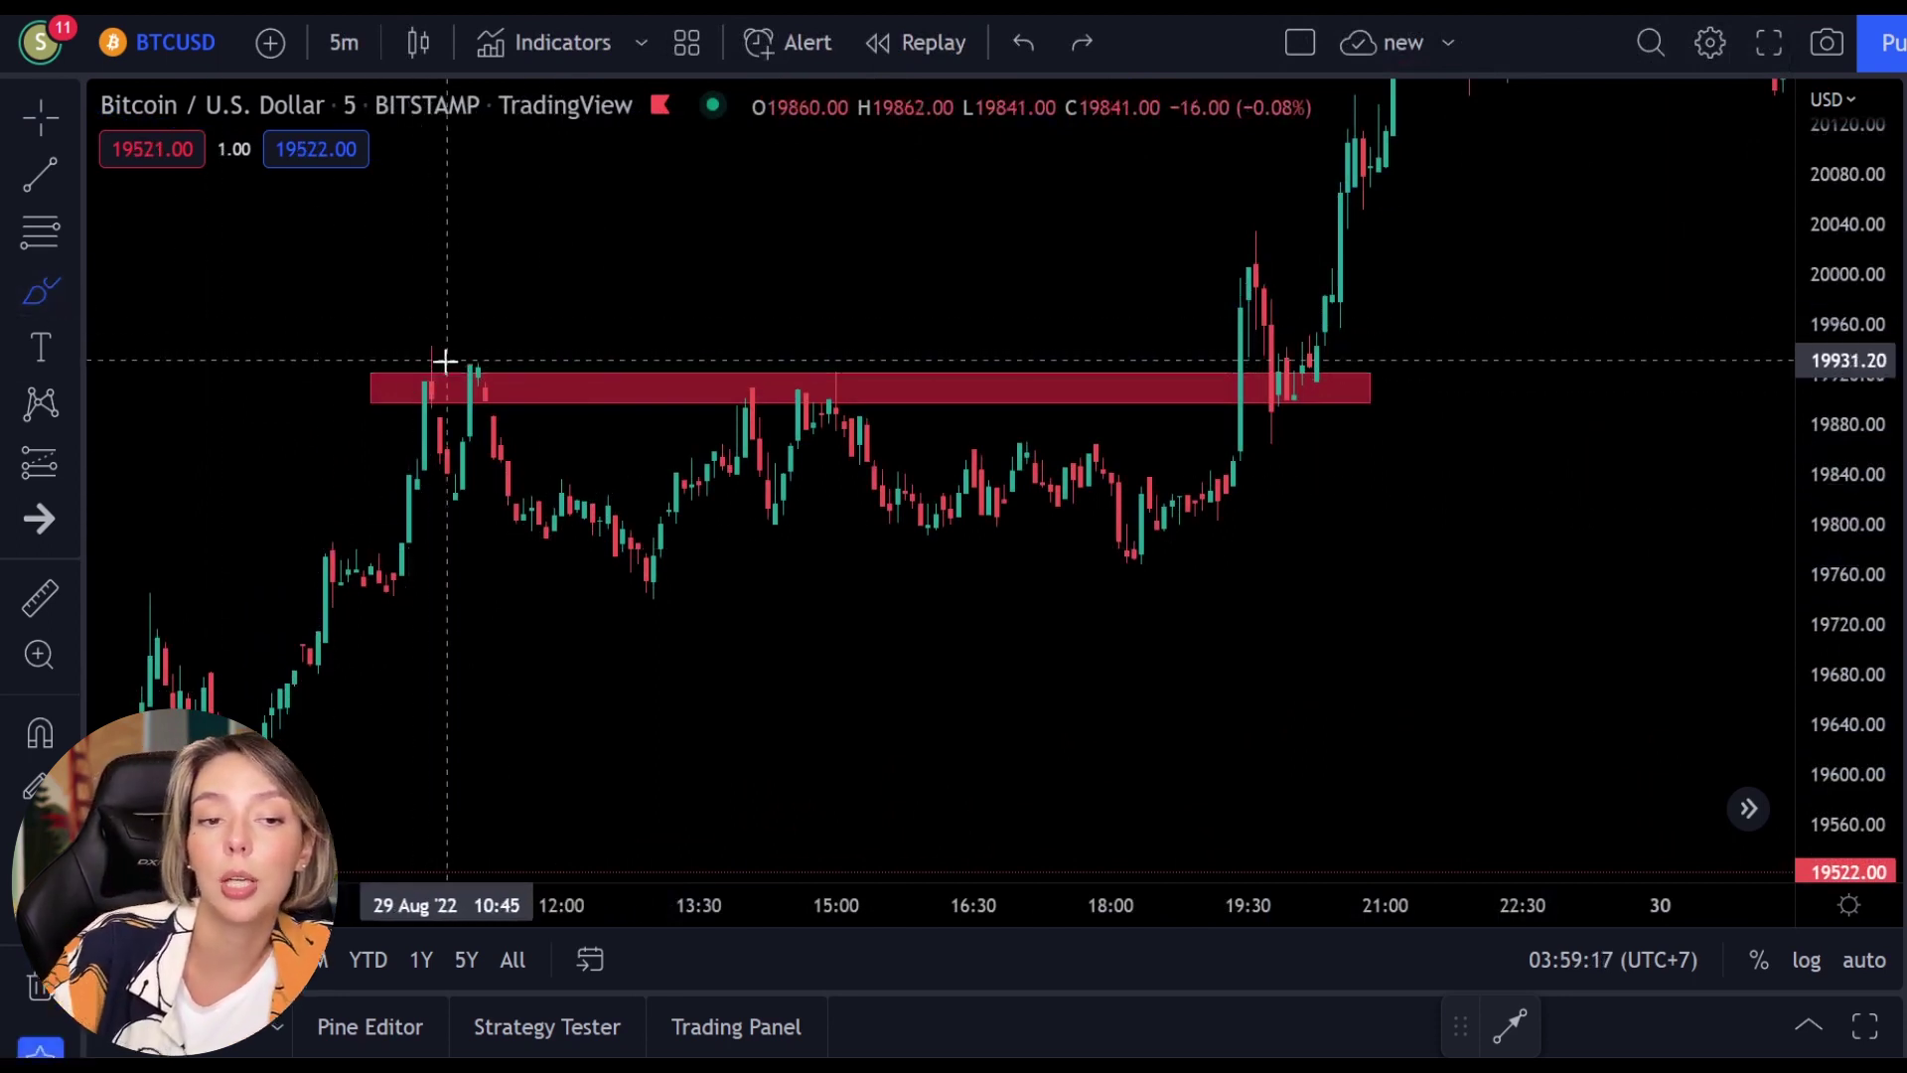
Circle the red zone touches and draw rejection and retest arrows, then undo them all
mouse_move(438, 349)
left_mouse_down()
mouse_move(392, 383)
mouse_move(440, 362)
mouse_move(497, 398)
mouse_move(502, 358)
left_mouse_up()
left_click_drag(744, 351, 676, 344)
left_click_drag(852, 362, 813, 371)
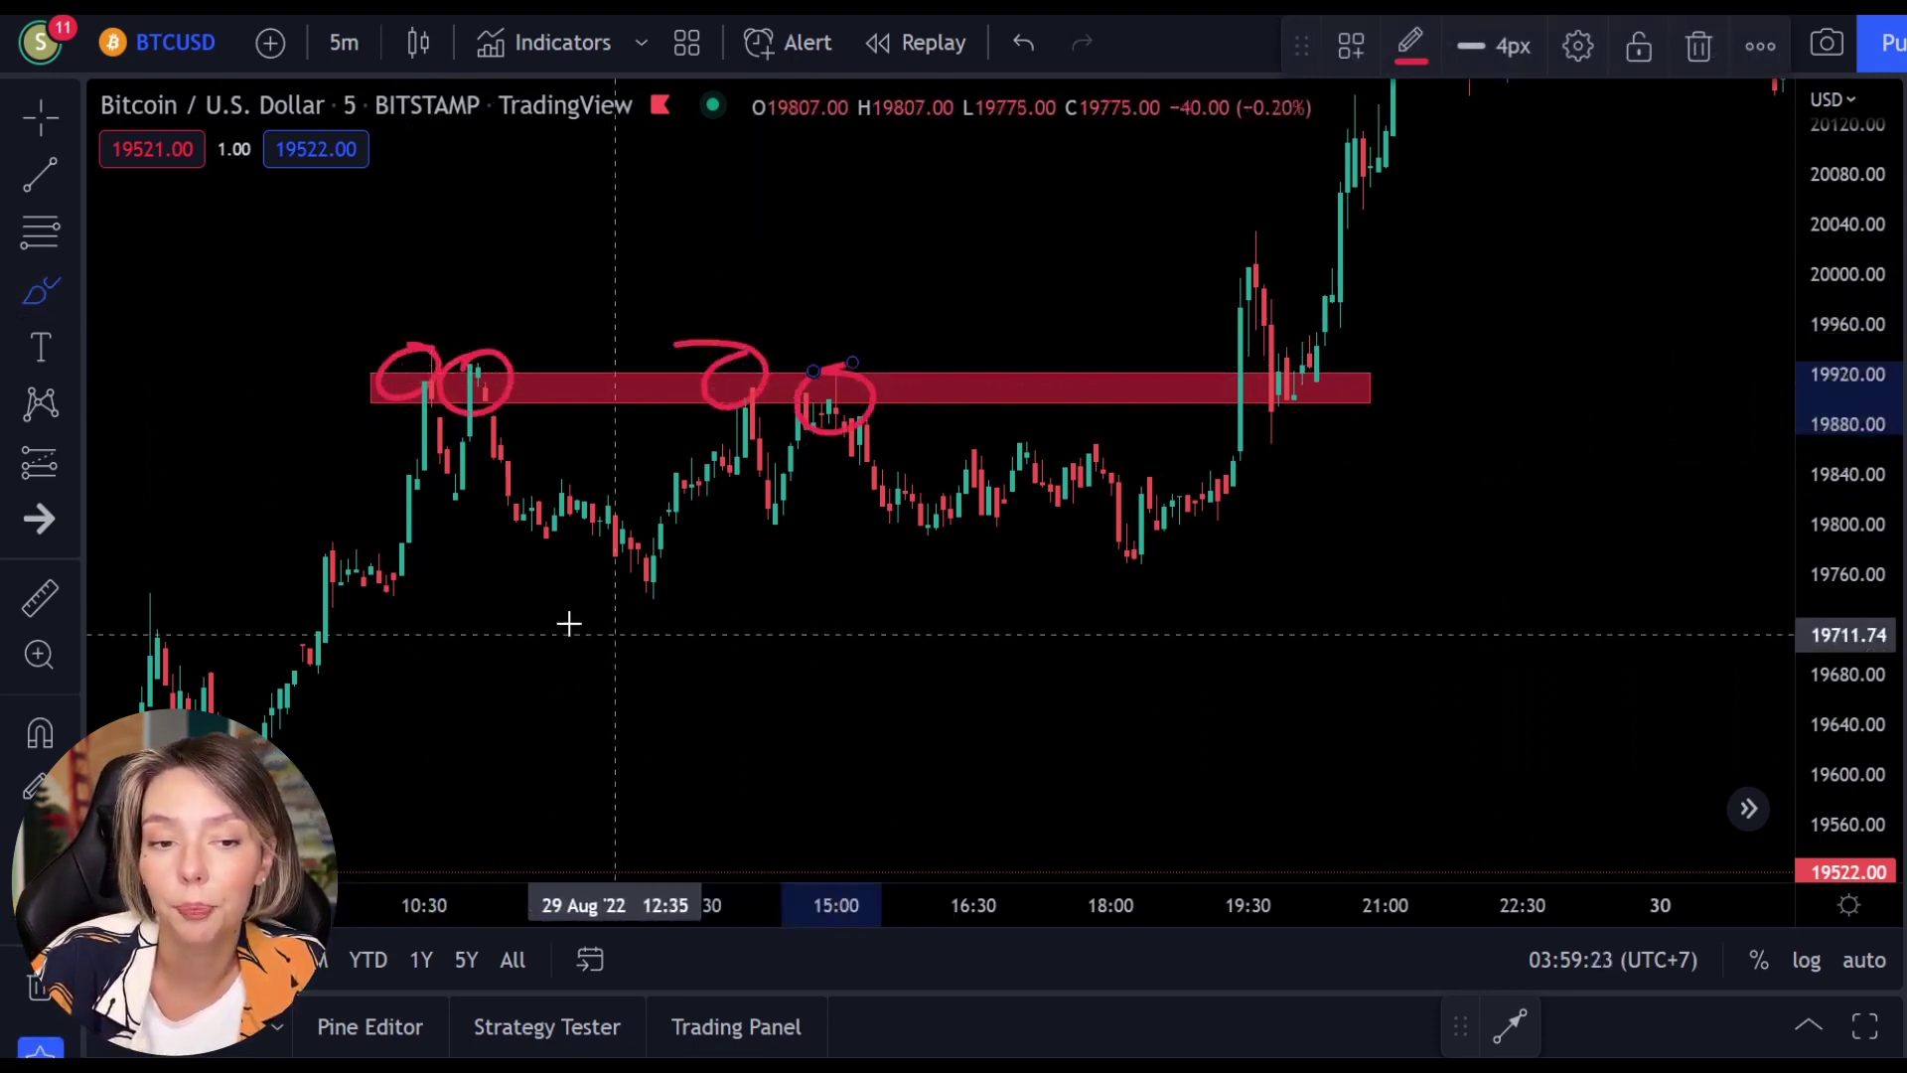
mouse_move(403, 422)
left_mouse_down()
mouse_move(499, 553)
mouse_move(485, 514)
mouse_move(410, 559)
left_mouse_up()
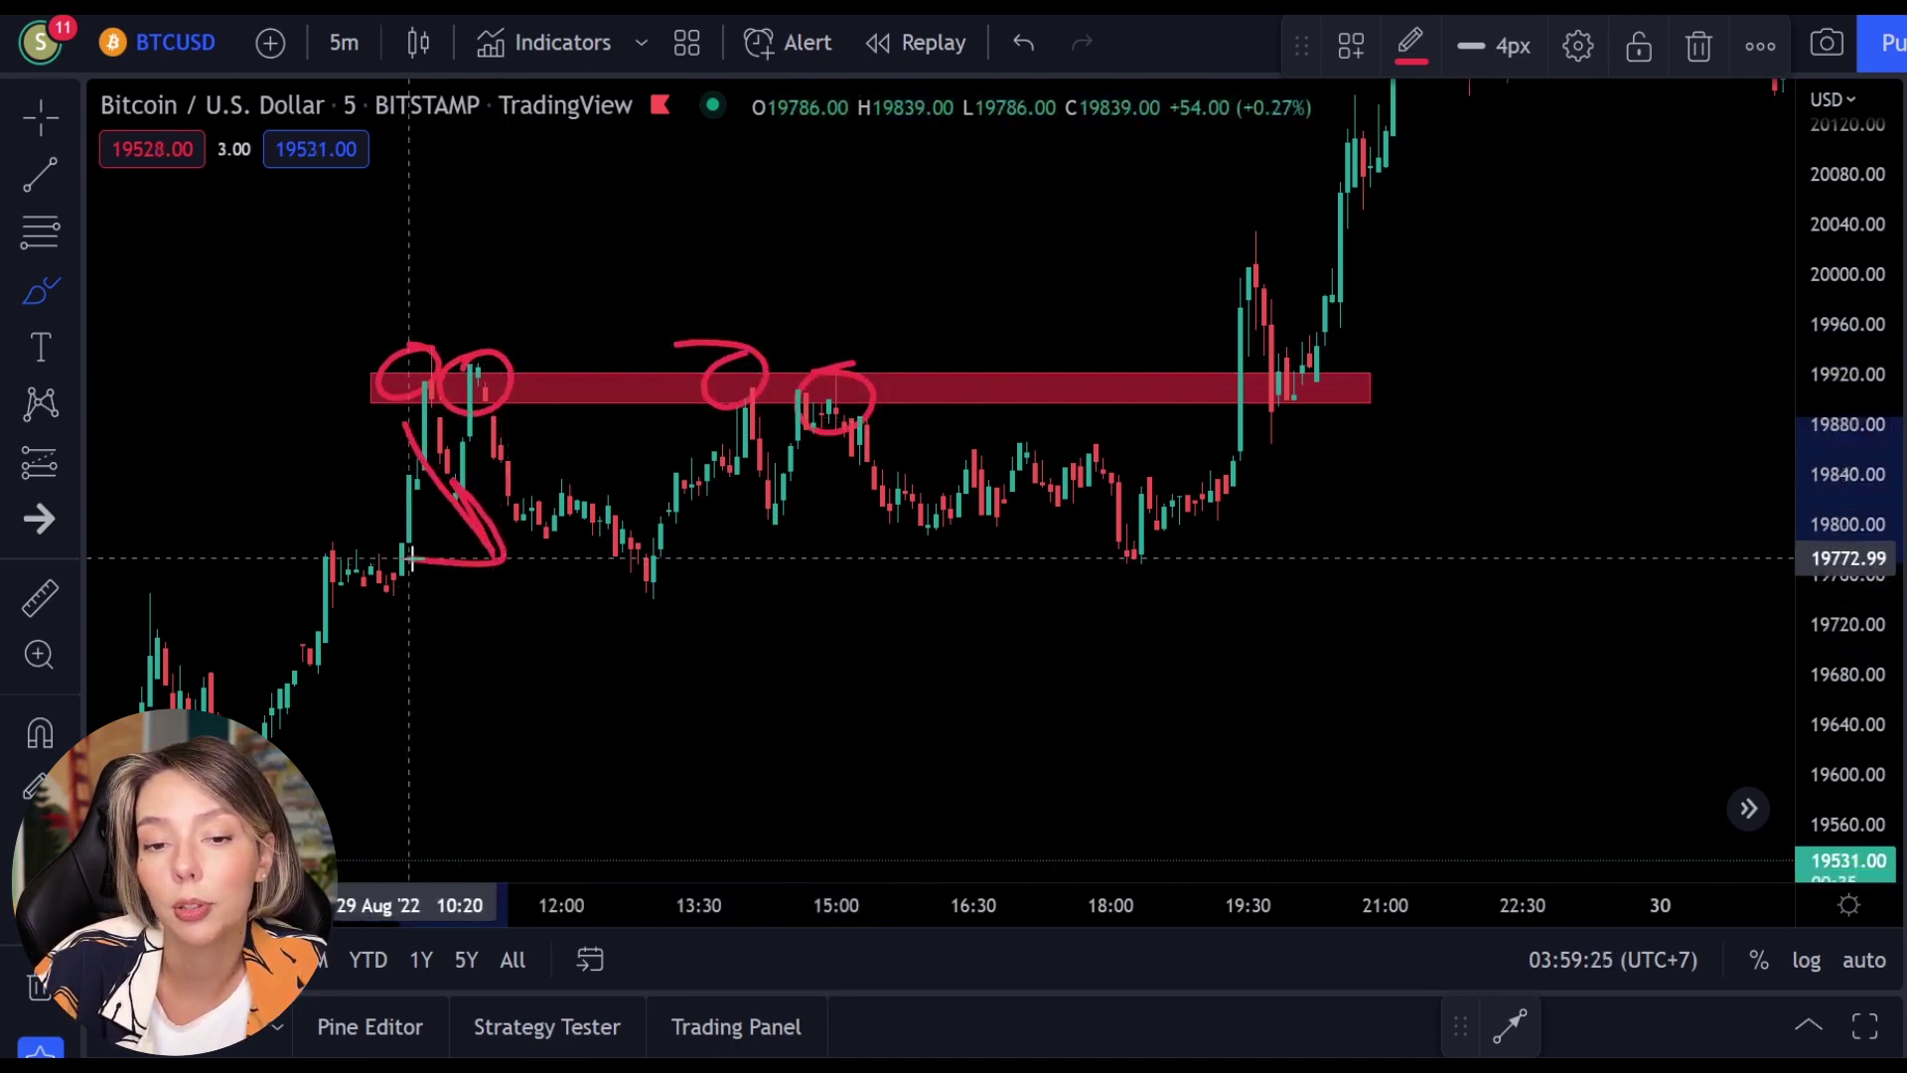
mouse_move(527, 434)
left_mouse_down()
mouse_move(677, 573)
mouse_move(607, 571)
left_mouse_up()
mouse_move(740, 434)
left_mouse_down()
mouse_move(865, 647)
mouse_move(835, 575)
mouse_move(706, 639)
left_mouse_up()
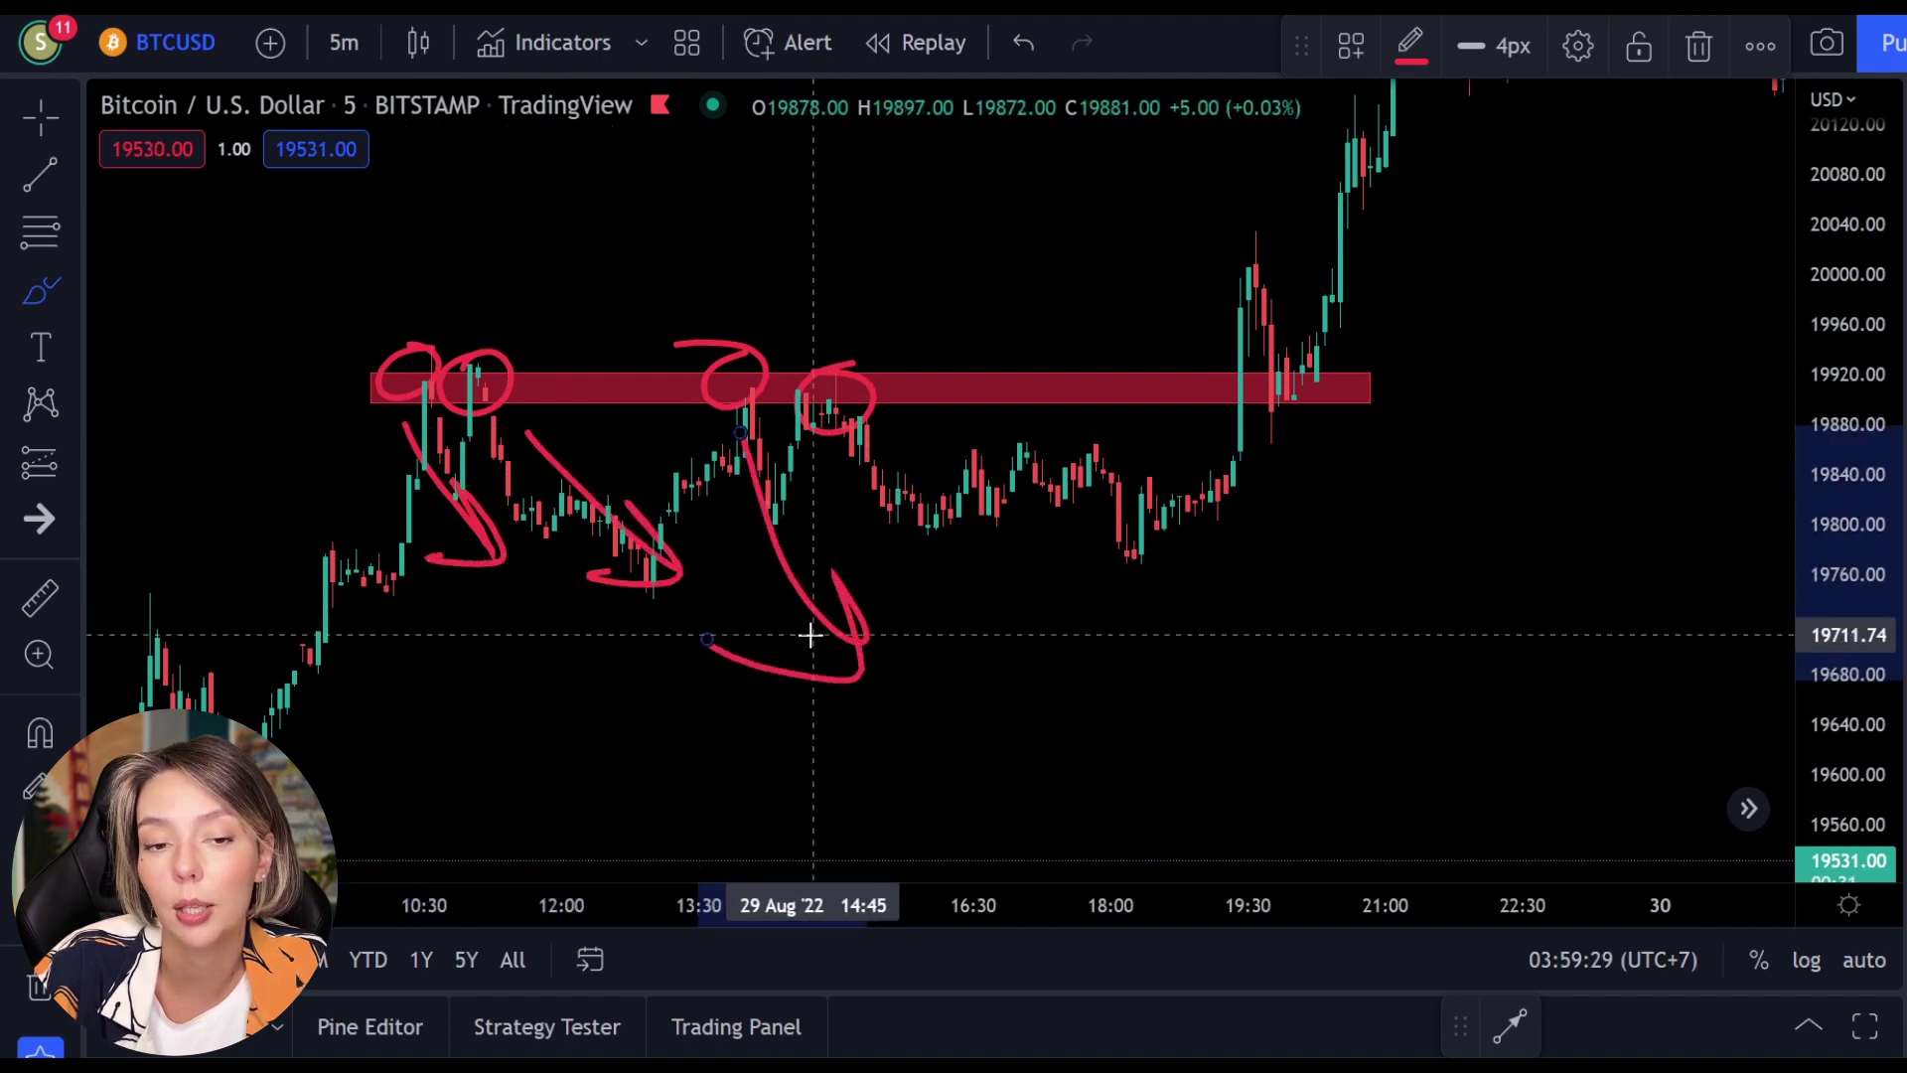
key("ctrl+z")
key("ctrl+z")
key("ctrl+z")
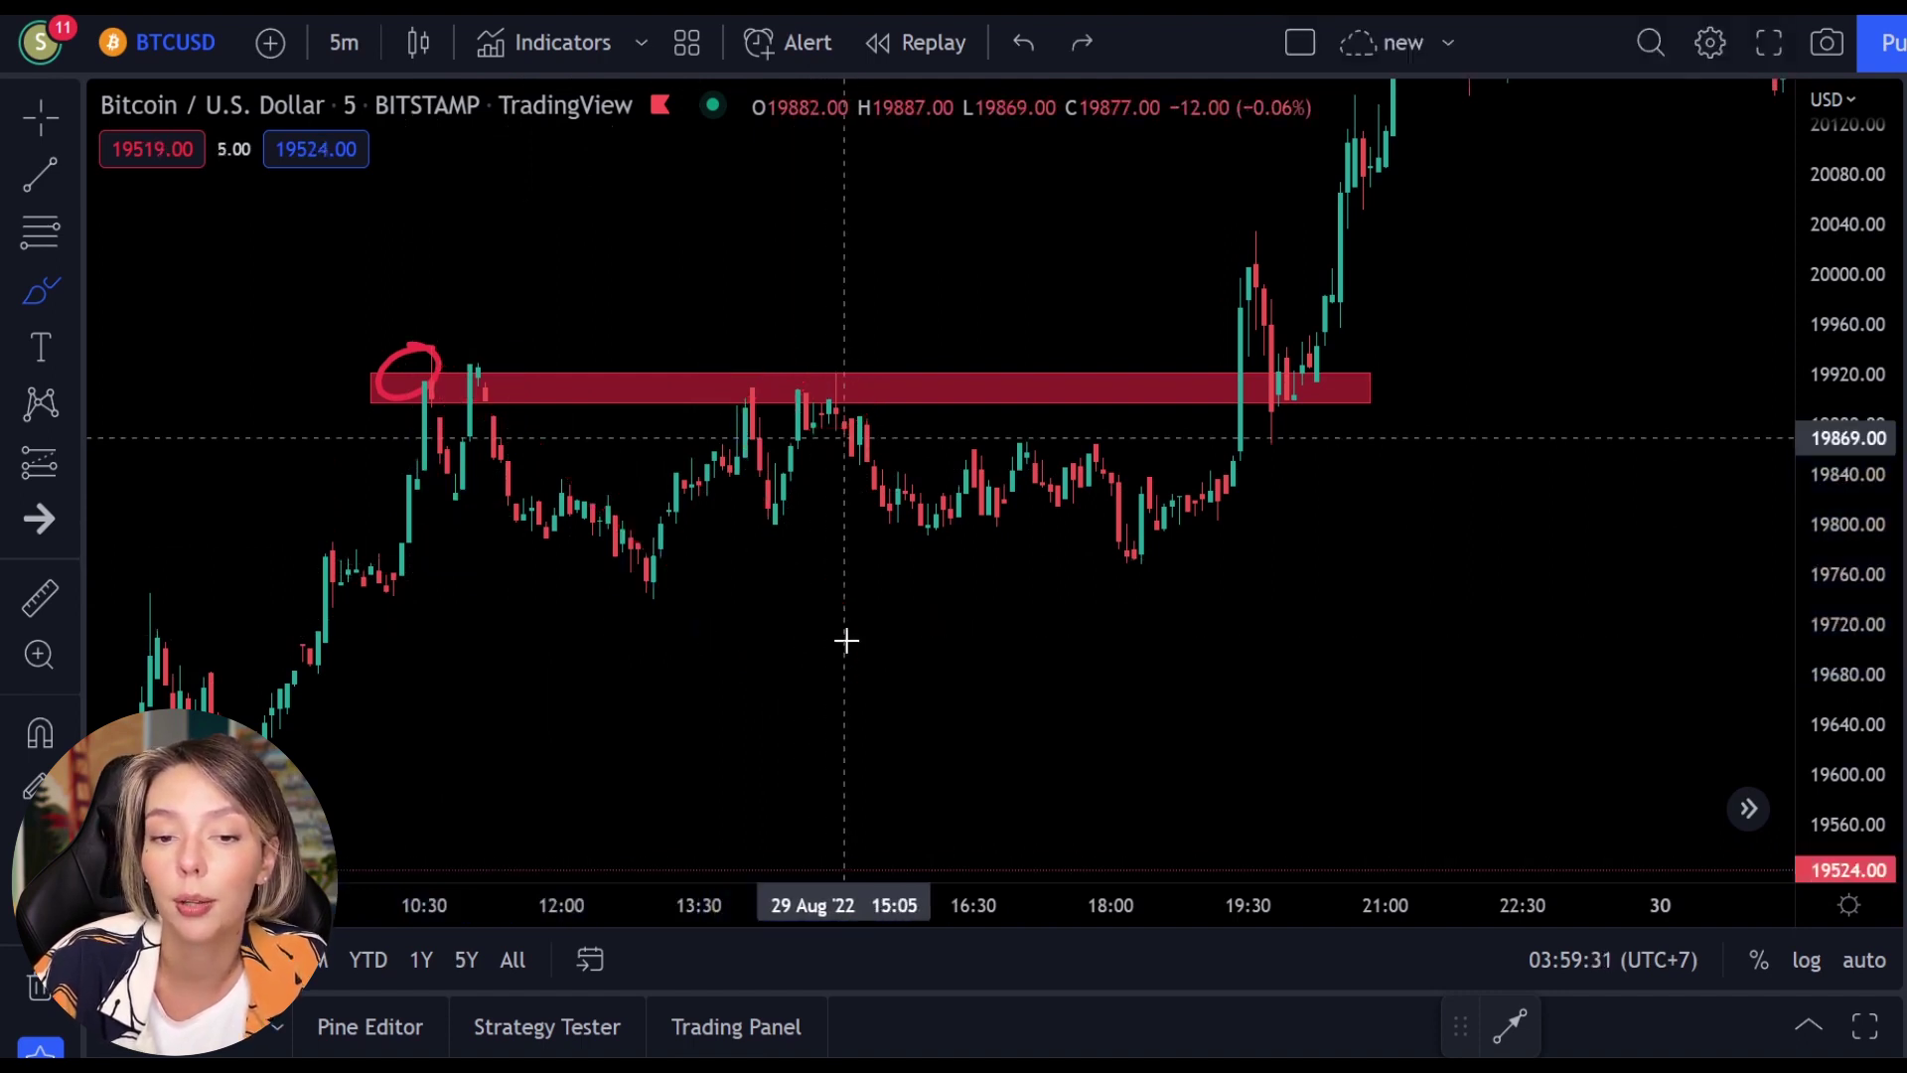
key("ctrl+z")
mouse_move(1197, 424)
left_mouse_down()
mouse_move(1220, 310)
mouse_move(1172, 240)
mouse_move(1244, 185)
mouse_move(1367, 396)
mouse_move(1312, 407)
mouse_move(1438, 441)
left_mouse_up()
key("ctrl+z")
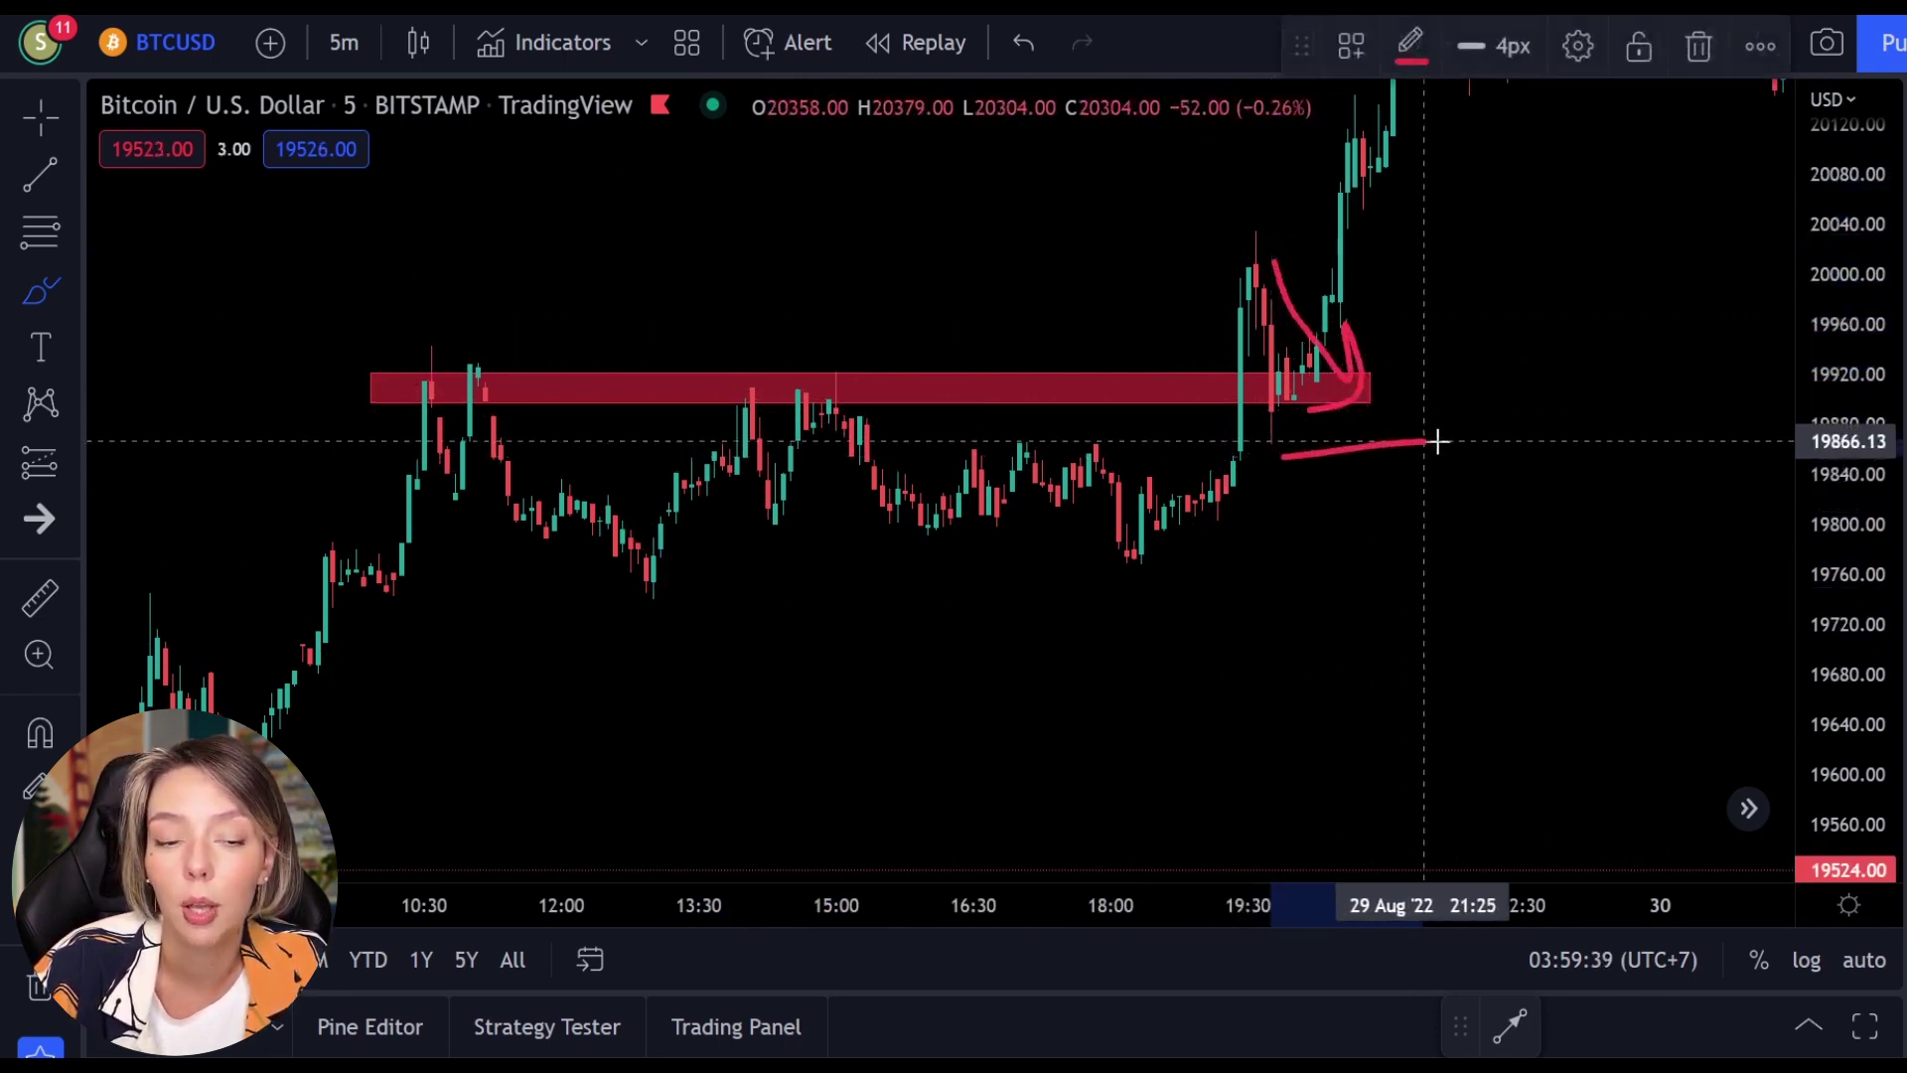
key("ctrl+z")
key("ctrl+z")
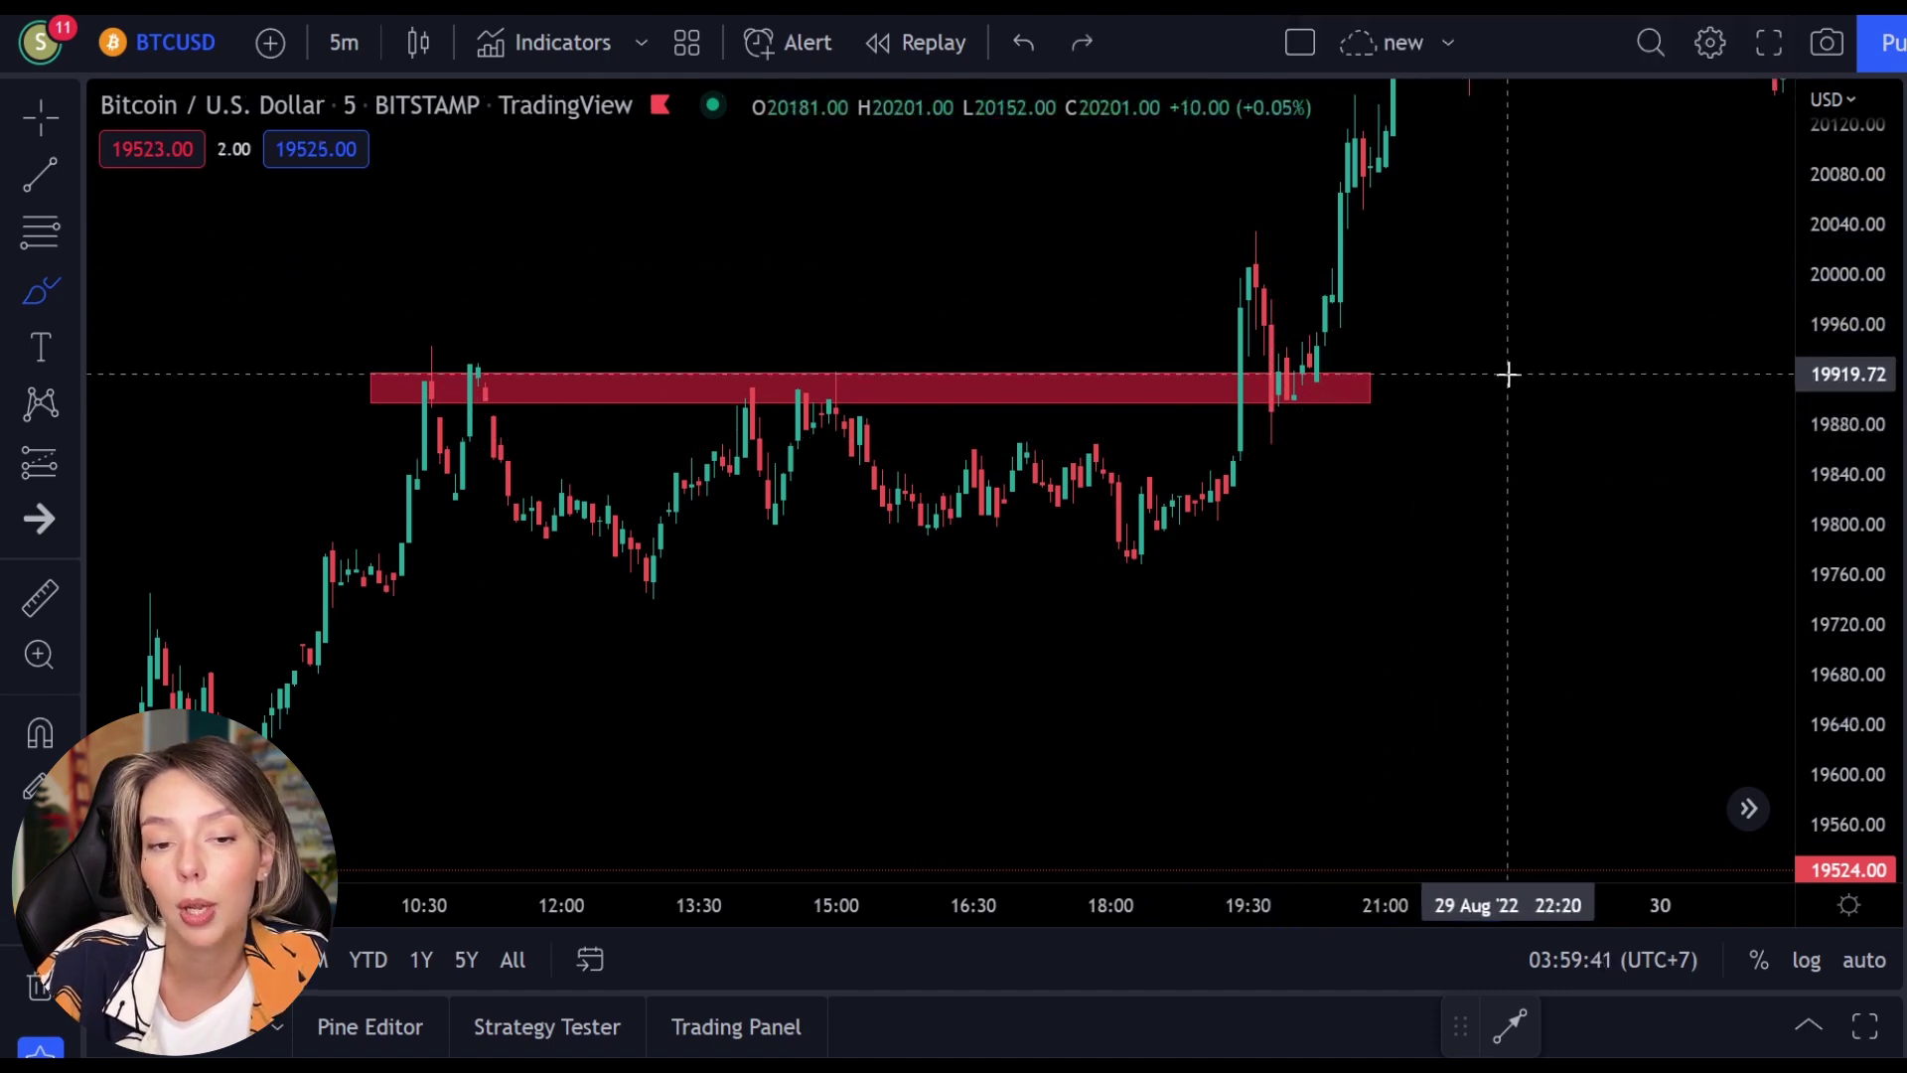
Pan to later candles, sketch and discard a move above the zone, and recentre with Crosshair
left_click_drag(1166, 255, 813, 546)
left_click(44, 298)
mouse_move(1123, 631)
left_mouse_down()
mouse_move(1158, 396)
mouse_move(1316, 317)
mouse_move(1239, 560)
left_mouse_up()
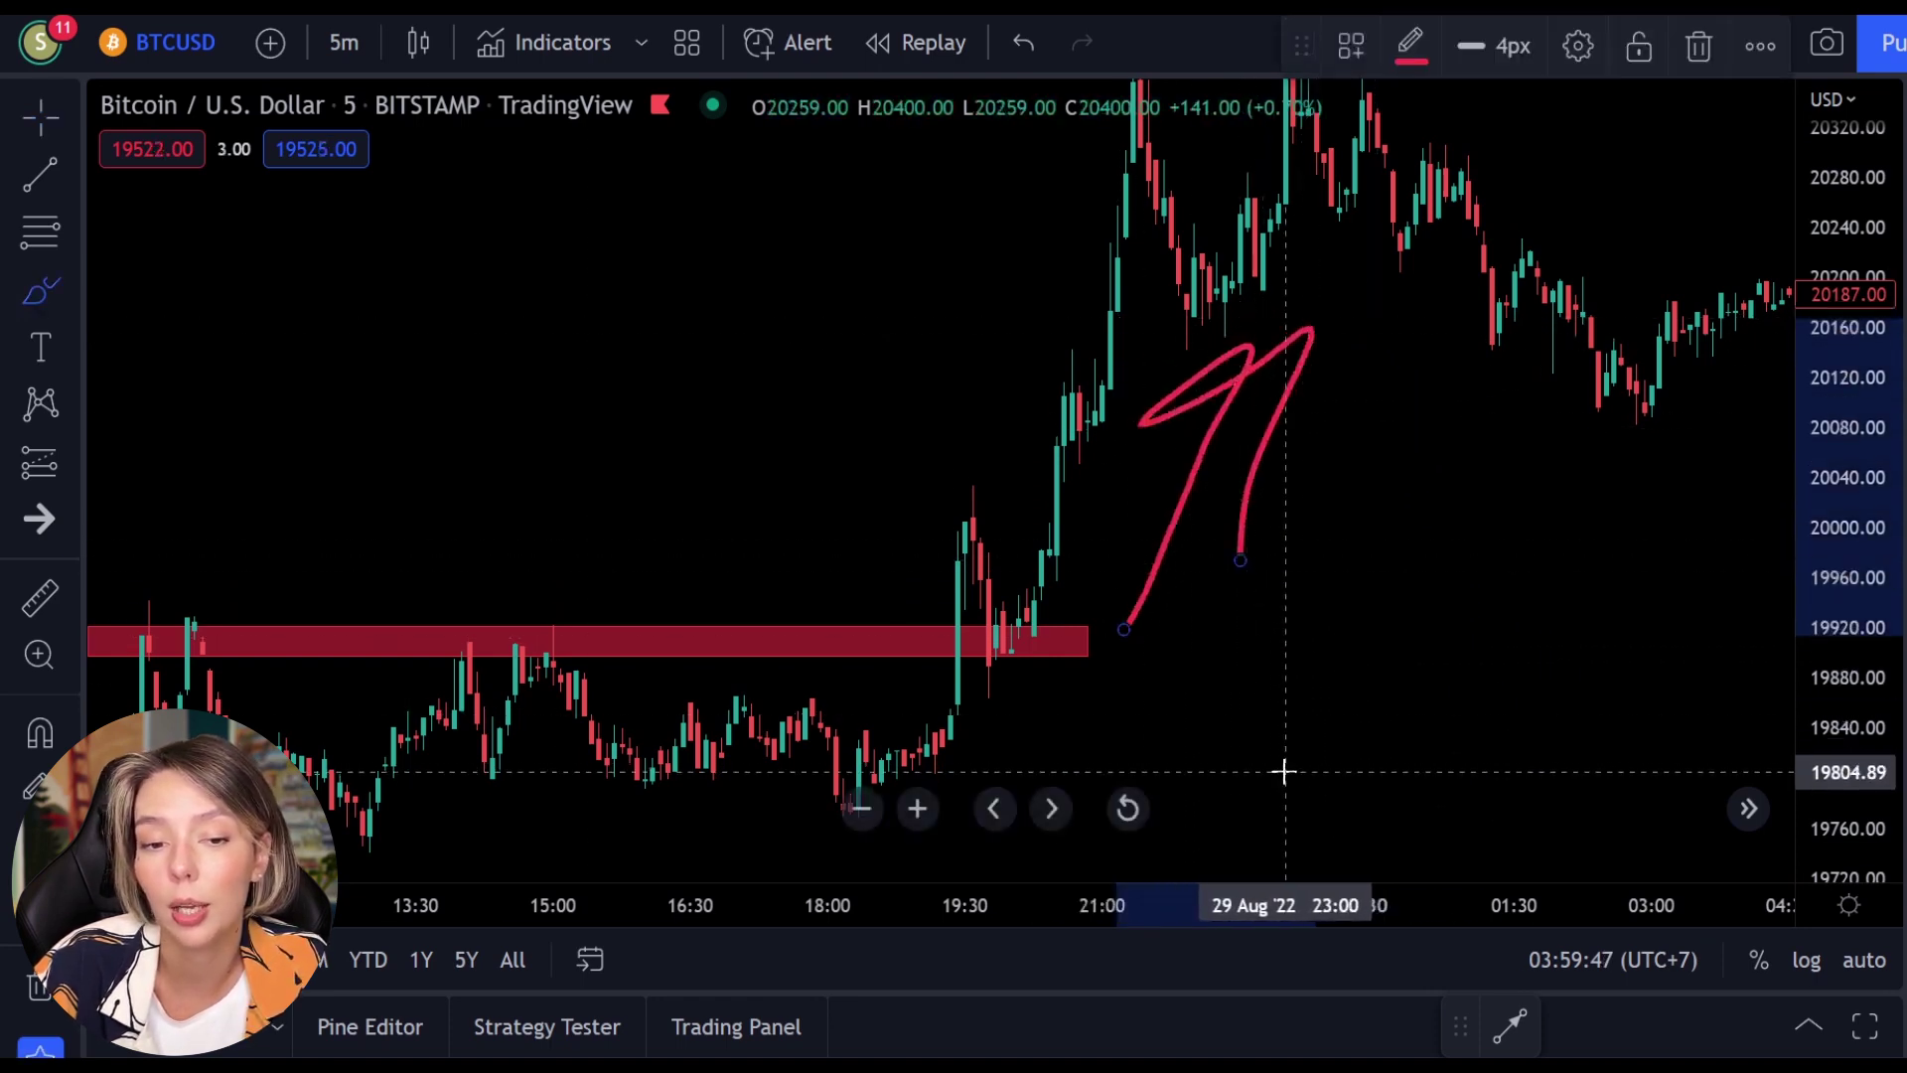
key("ctrl+z")
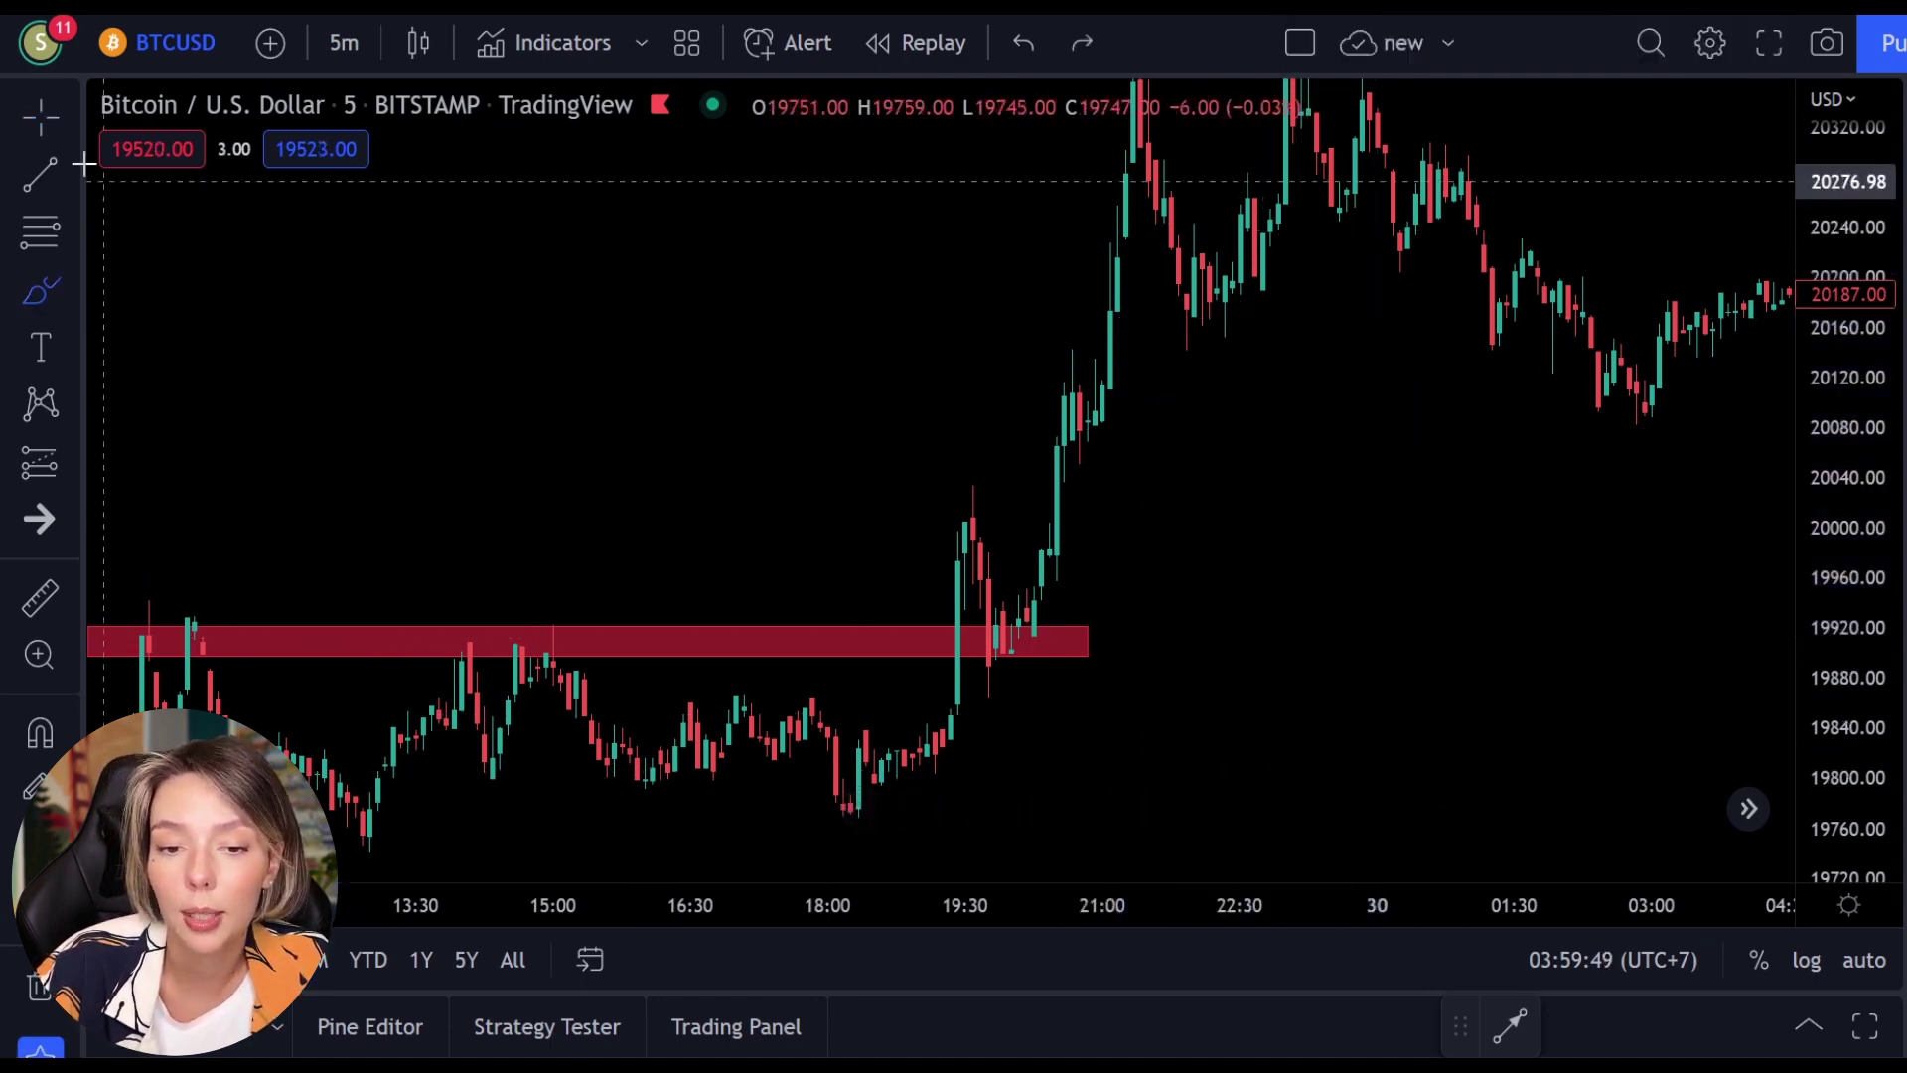
left_click(40, 117)
left_click_drag(843, 422, 1112, 263)
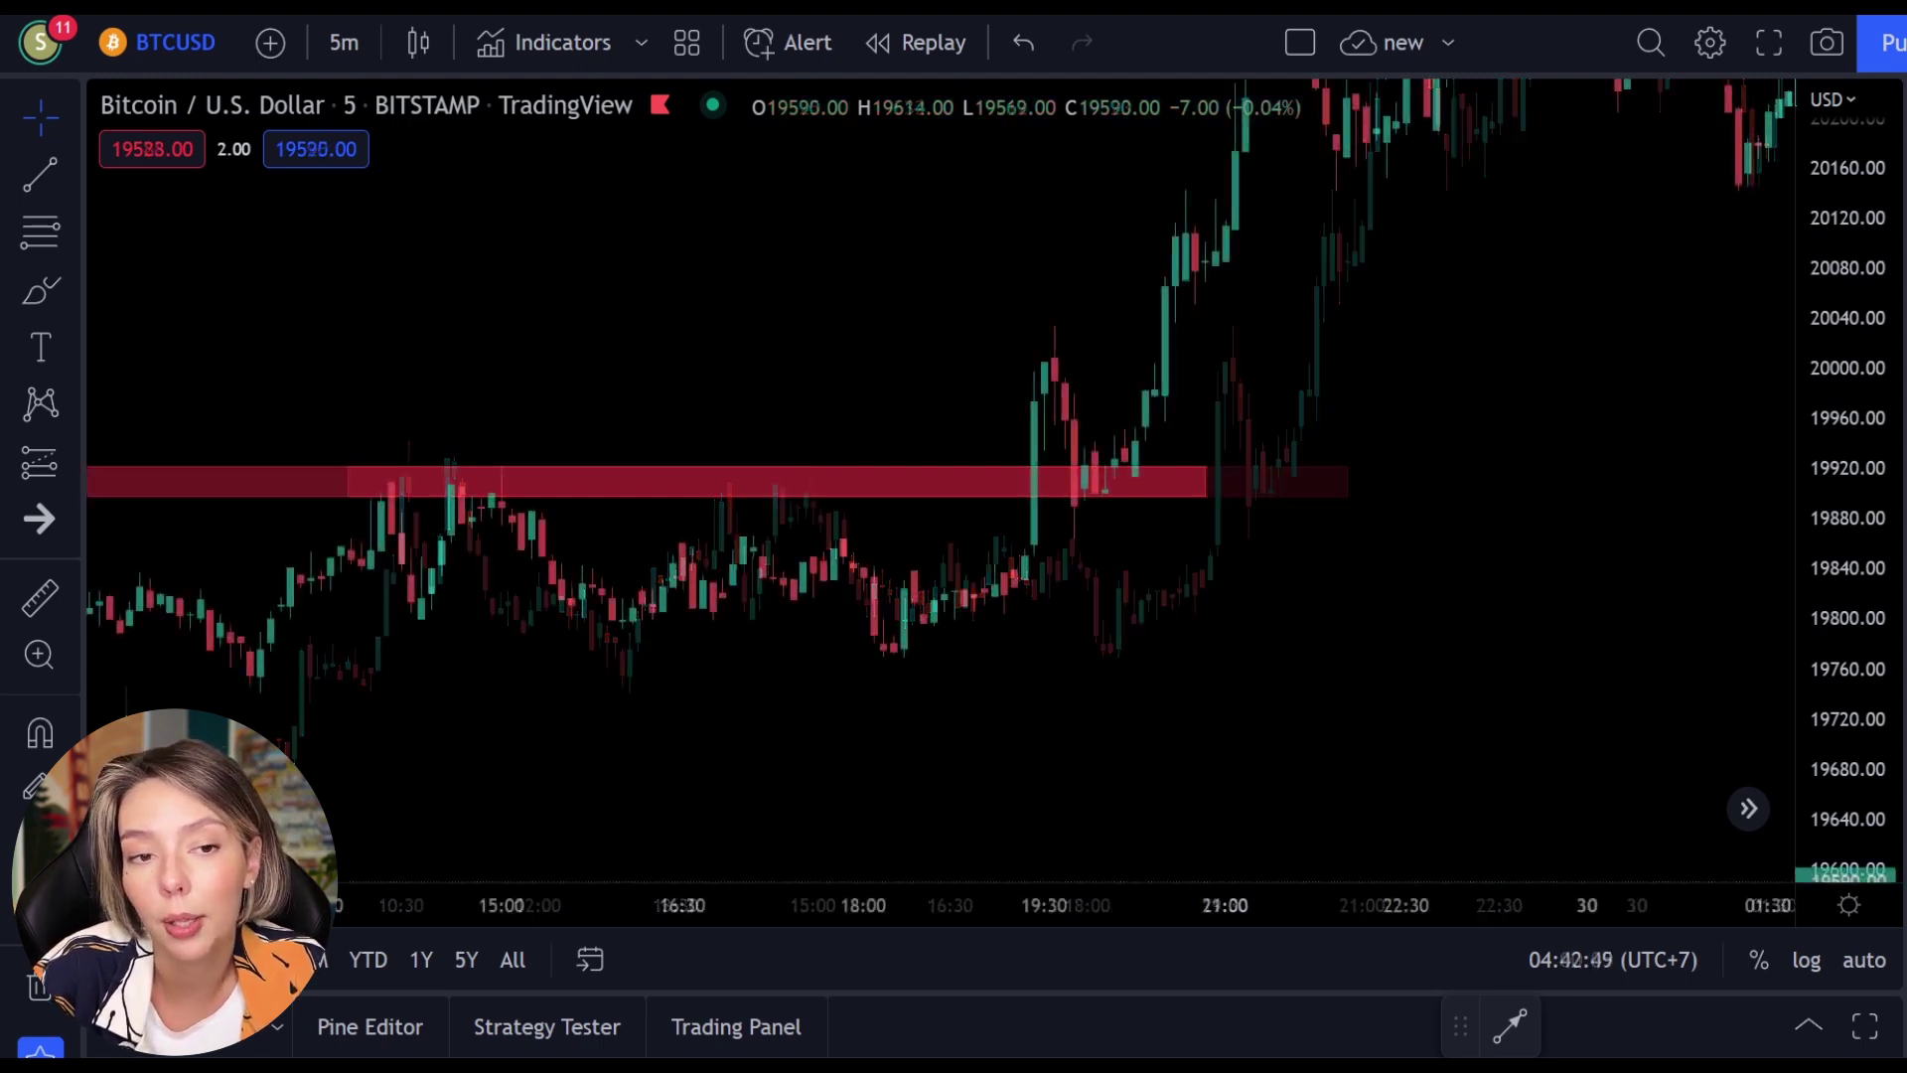
Zoom, pan and rescale the price axis to frame the red-zone retest candles
scroll(1152, 596, "down", 2)
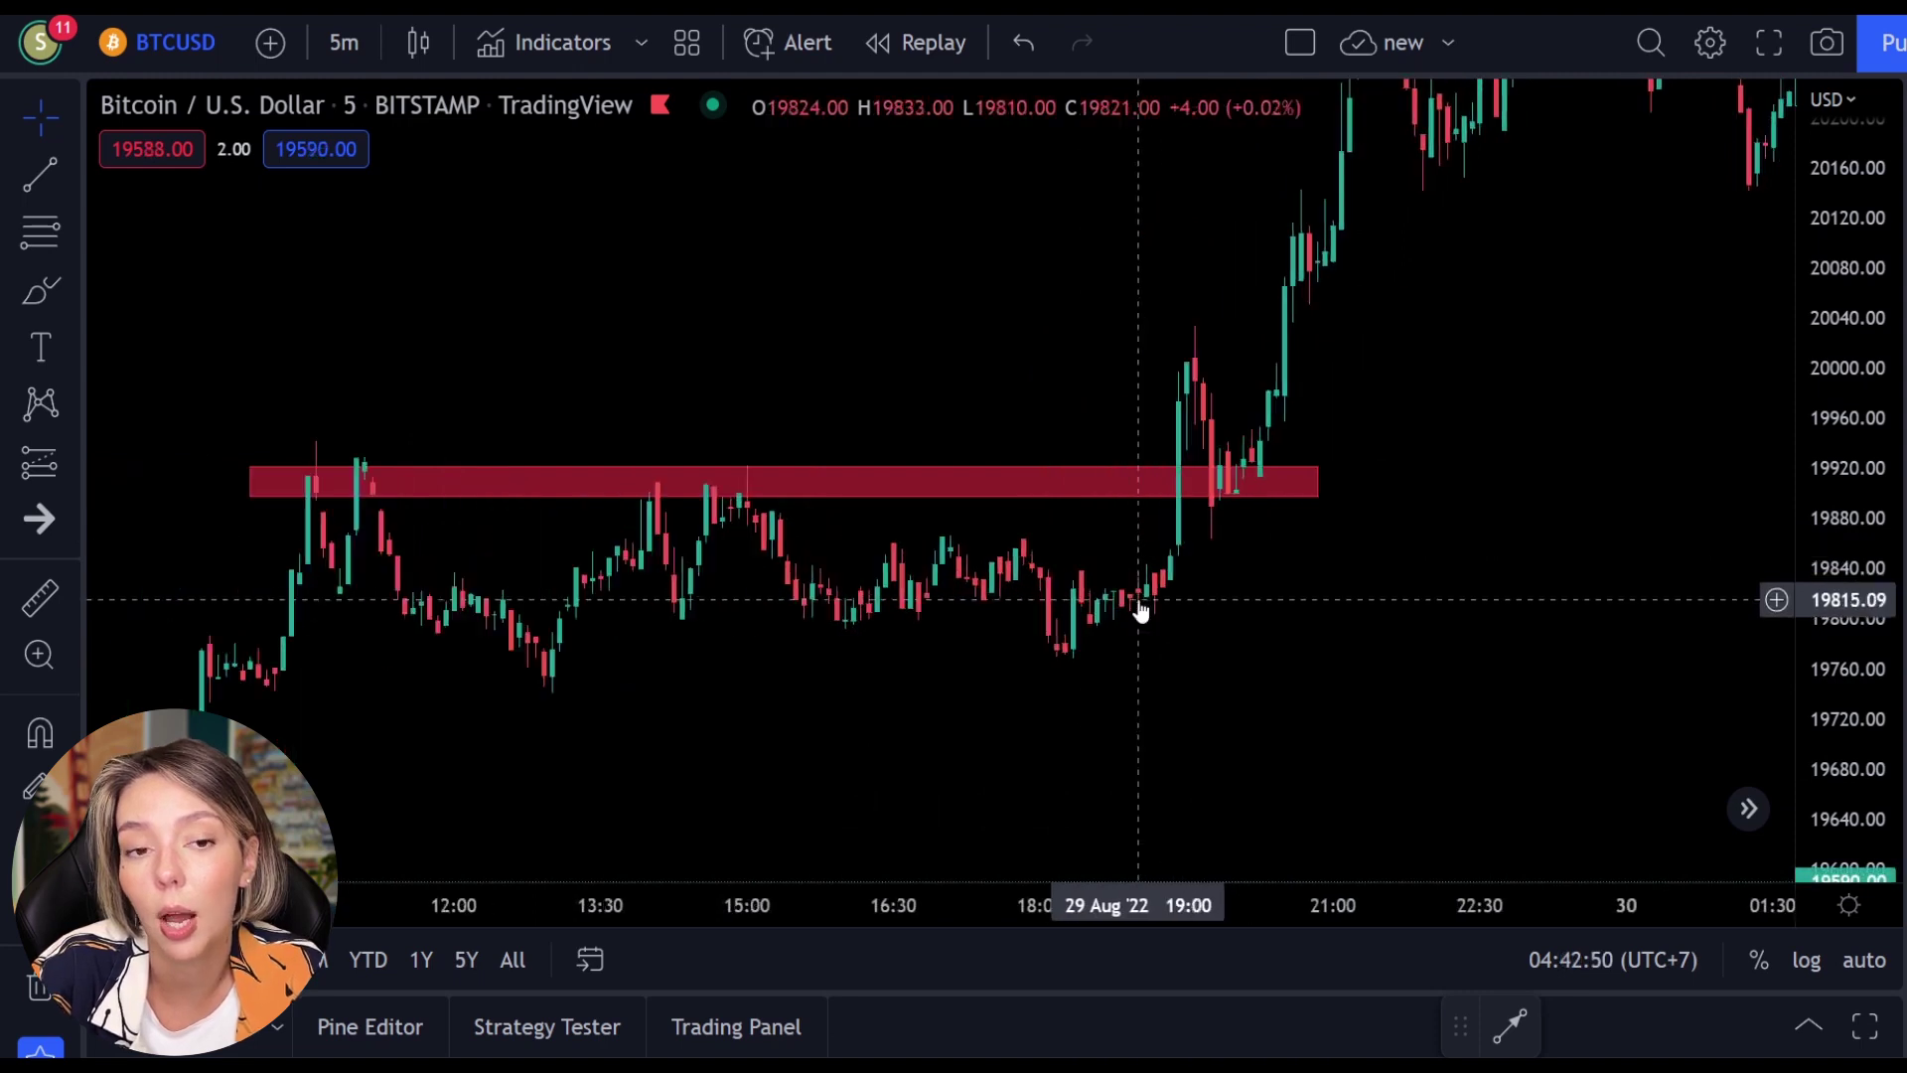
scroll(1153, 626, "down", 2)
scroll(1120, 656, "up", 3)
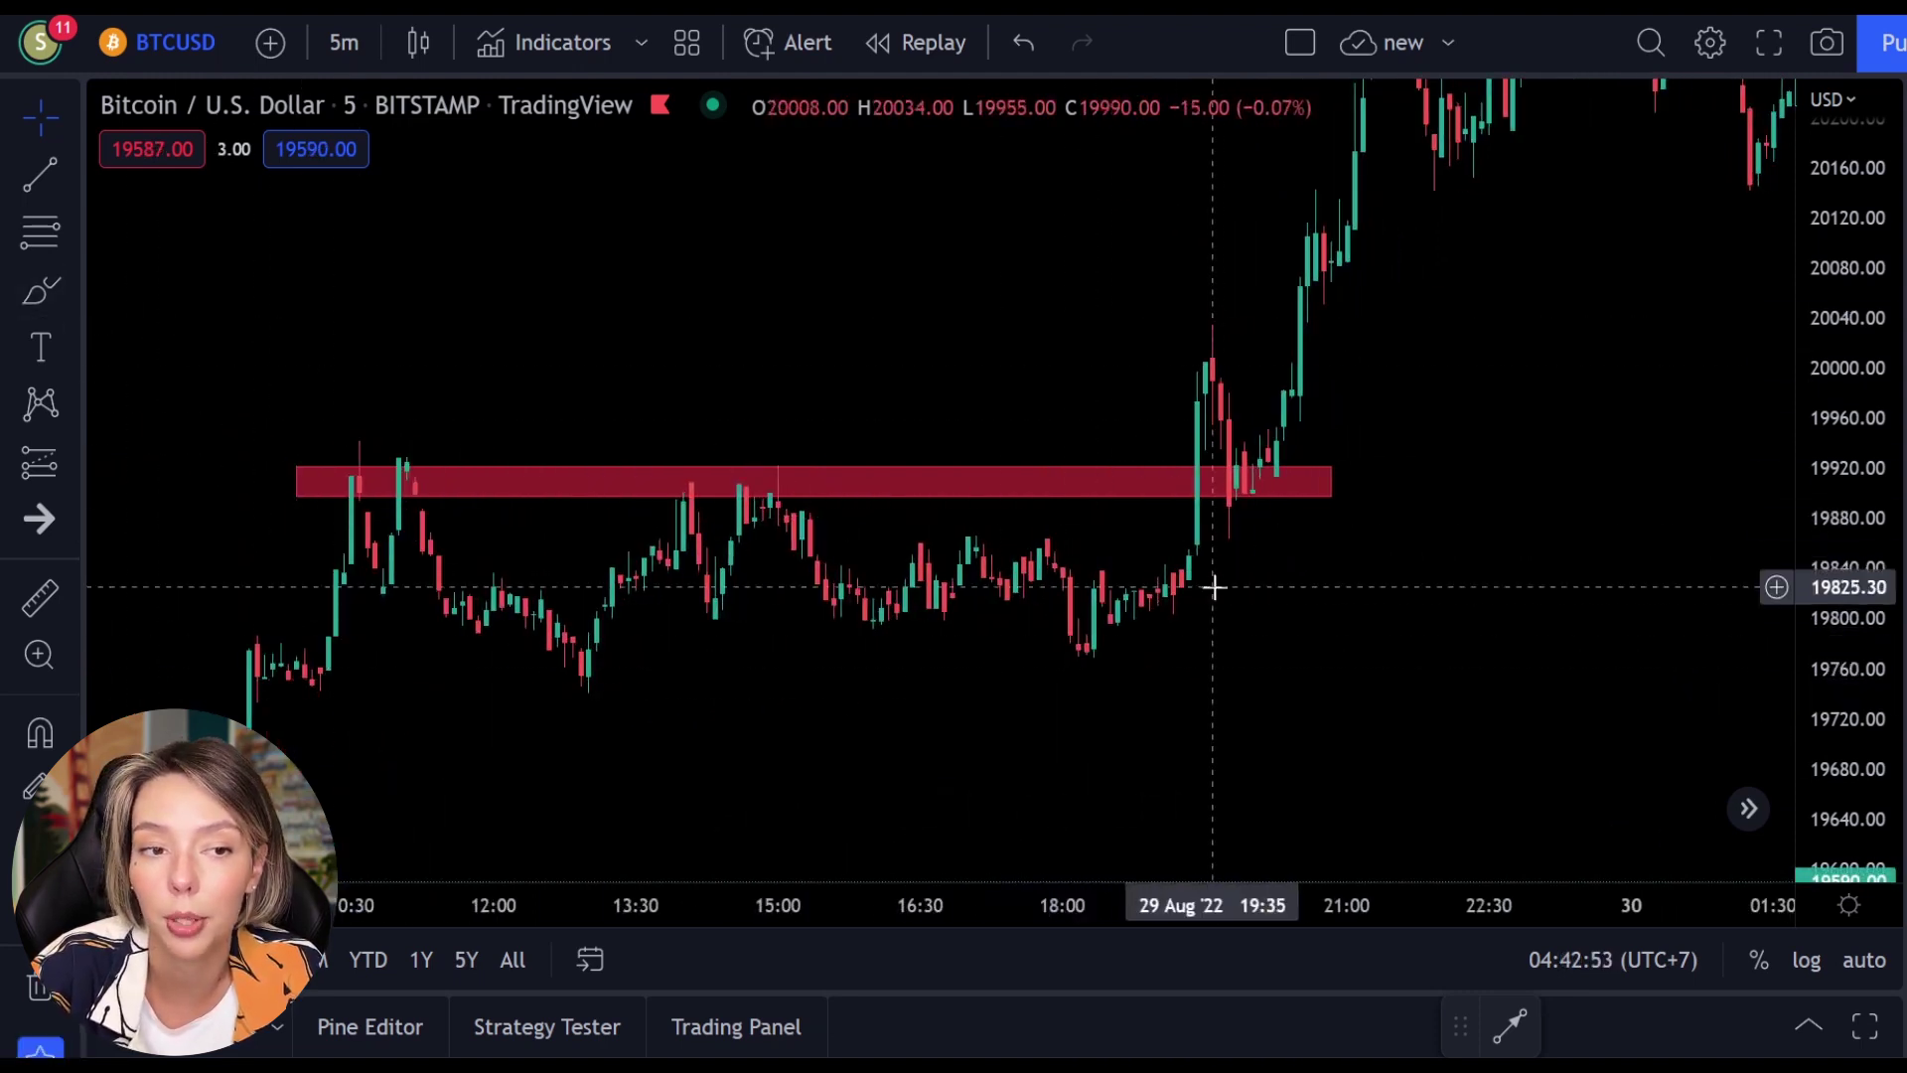
left_click_drag(1047, 336, 881, 358)
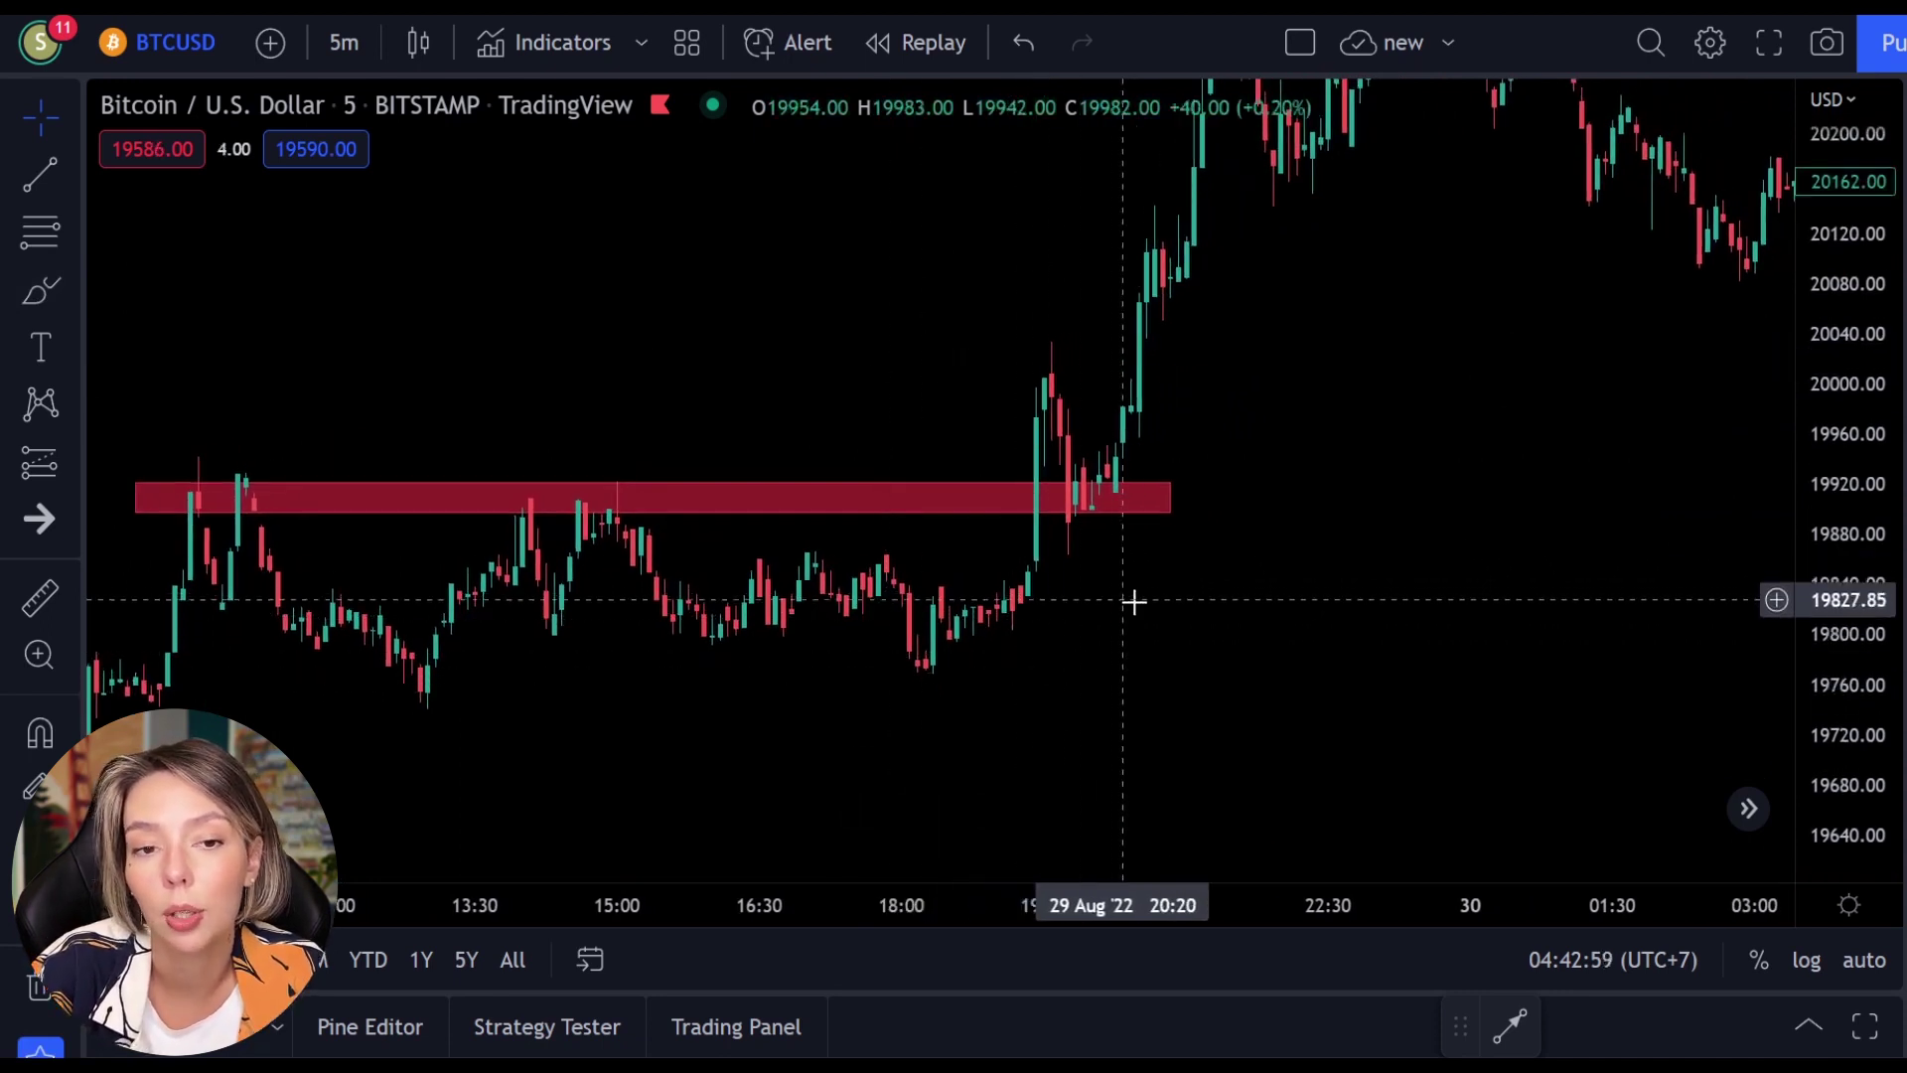
scroll(852, 663, "up", 3)
left_click_drag(852, 662, 1022, 652)
left_click_drag(1856, 477, 1789, 600)
left_click_drag(1564, 531, 1524, 566)
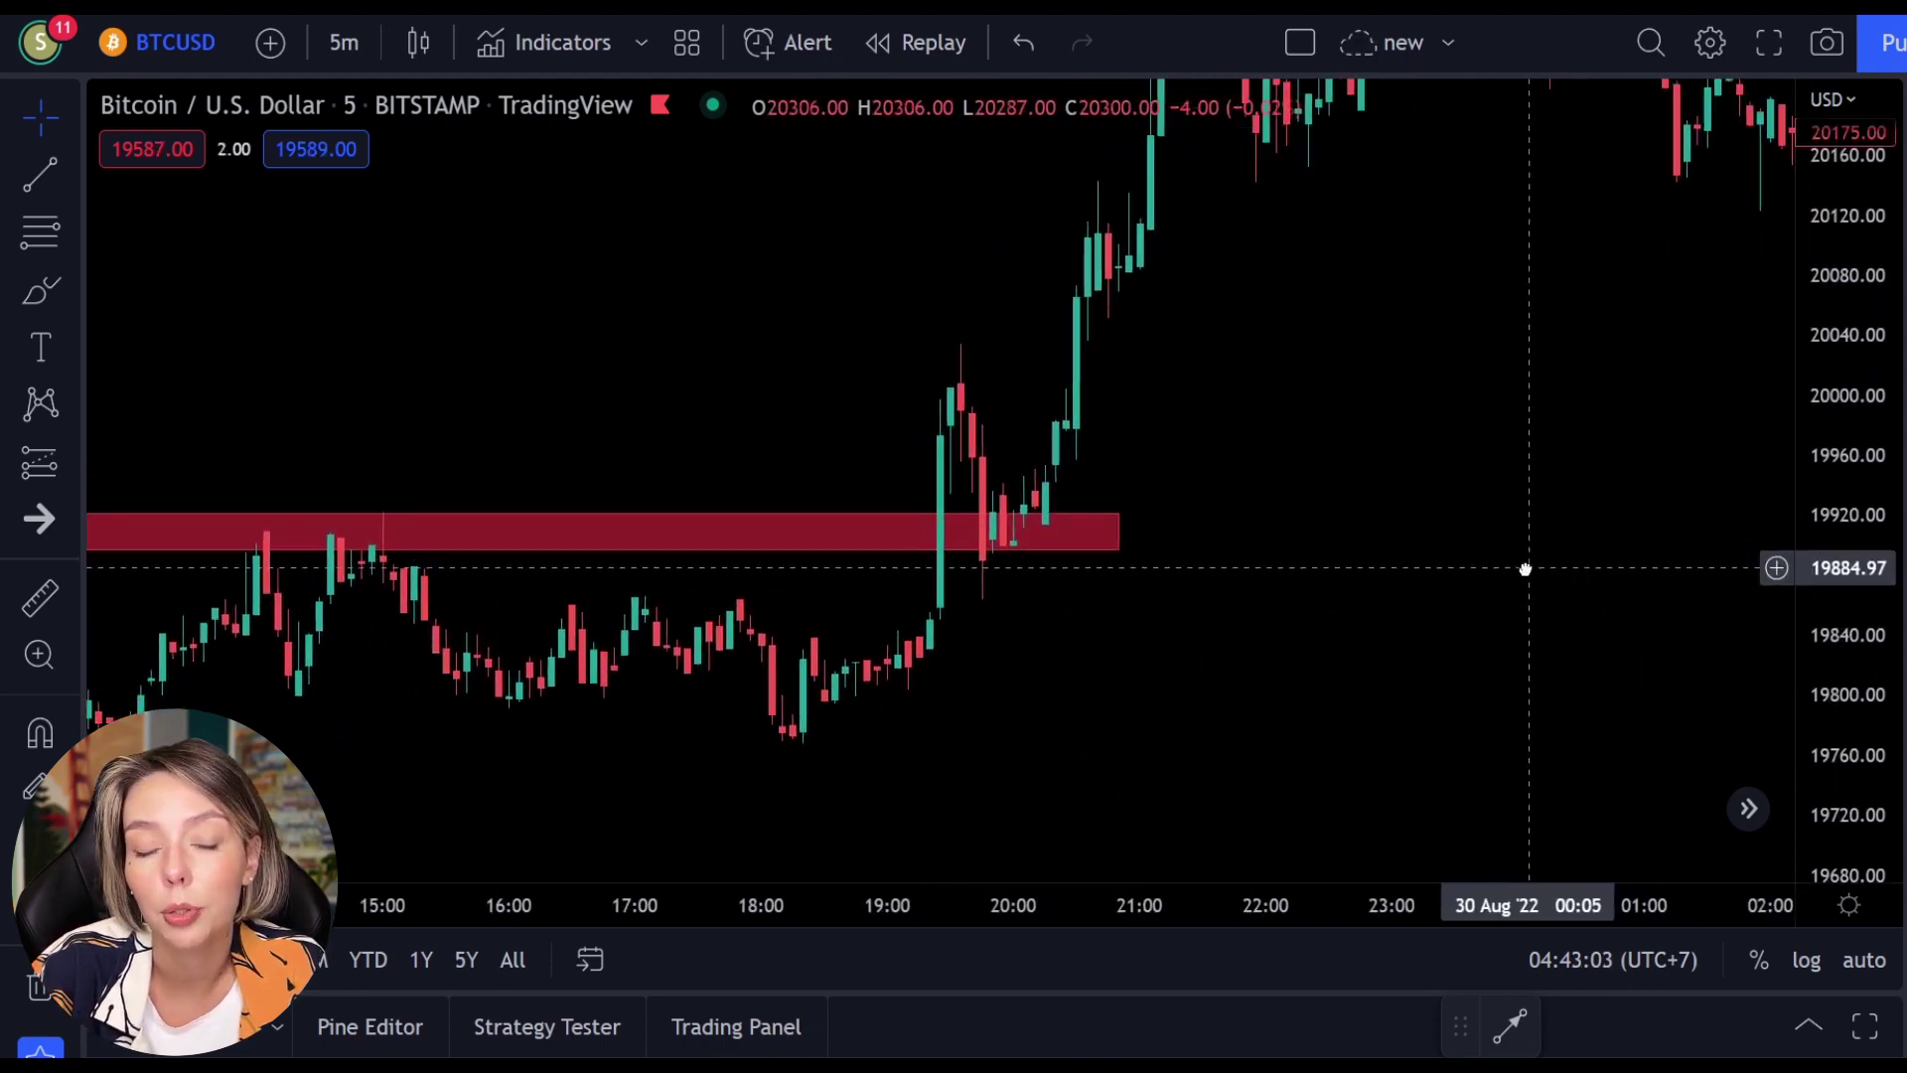
Try freehand circles and strokes around the retest with Brush, undoing each one
left_click(42, 290)
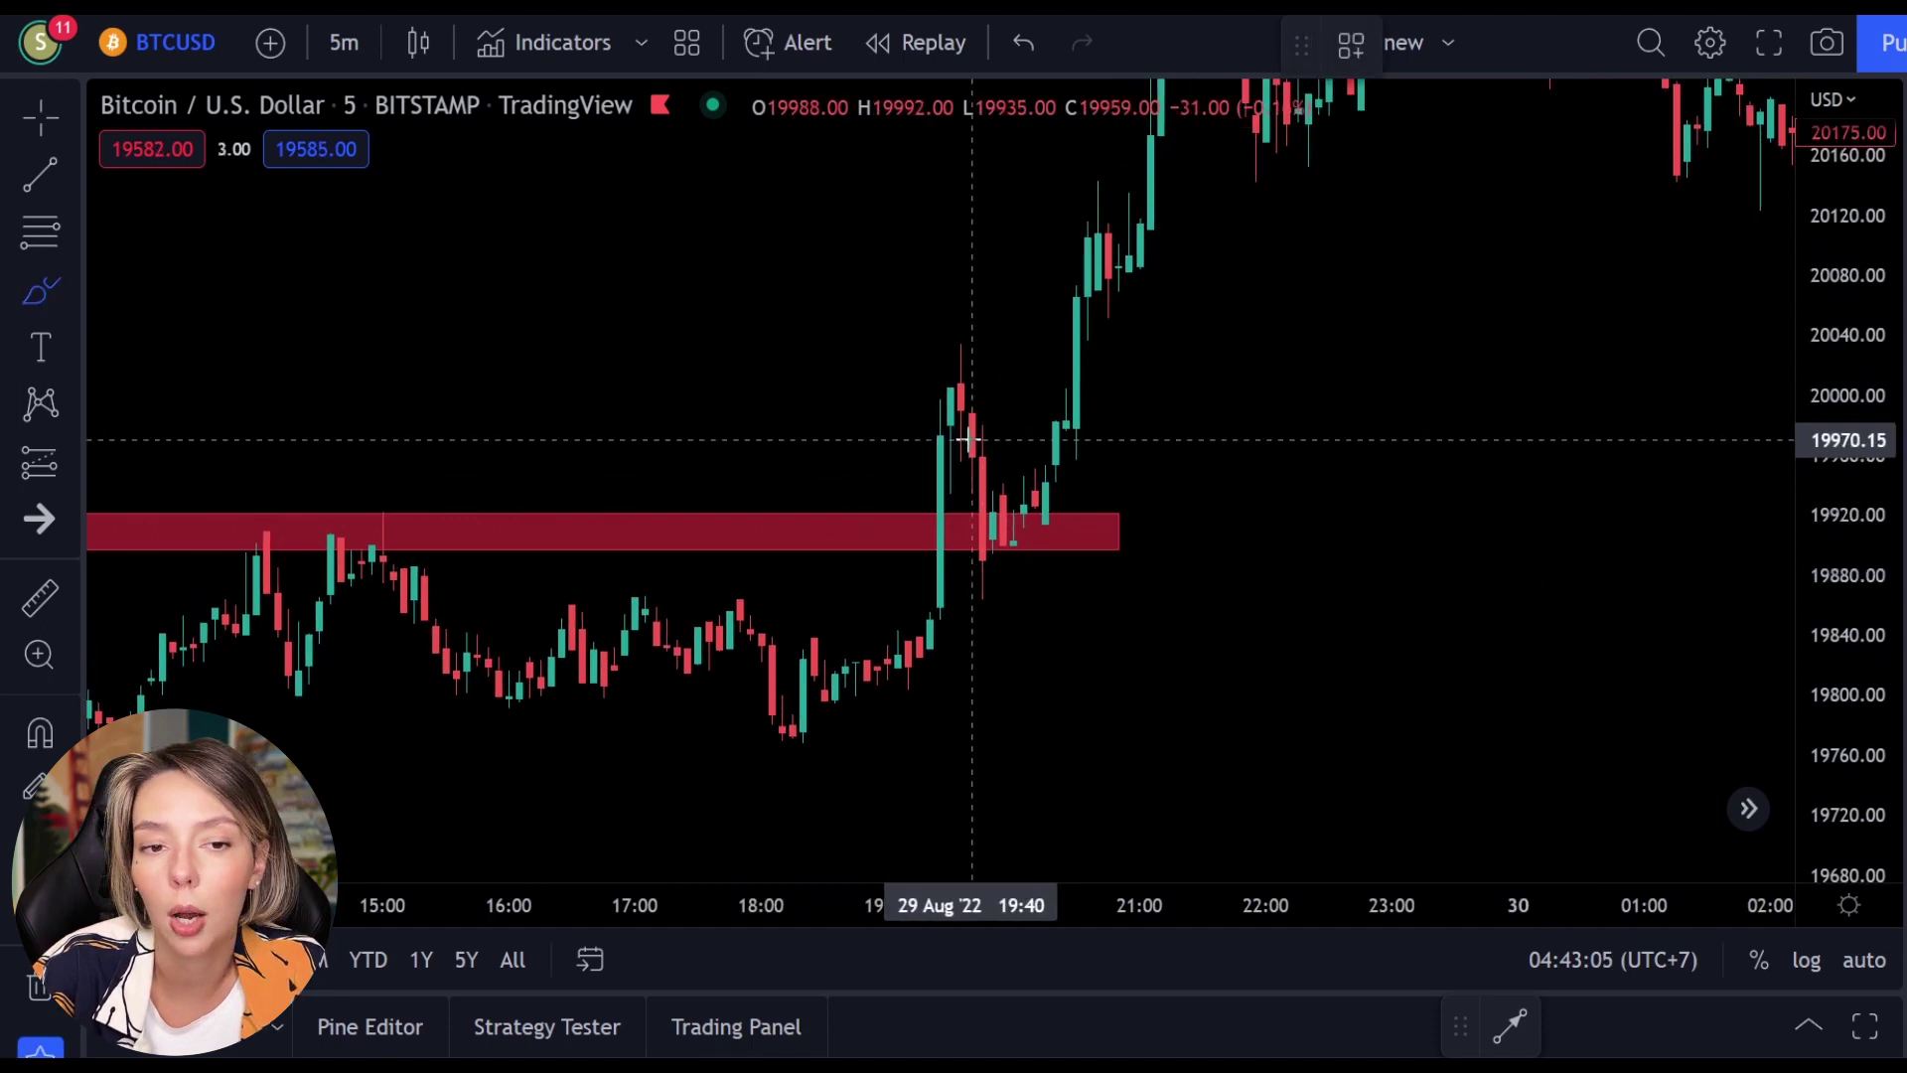
mouse_move(1035, 512)
left_mouse_down()
mouse_move(1013, 502)
mouse_move(1093, 566)
mouse_move(1028, 501)
left_mouse_up()
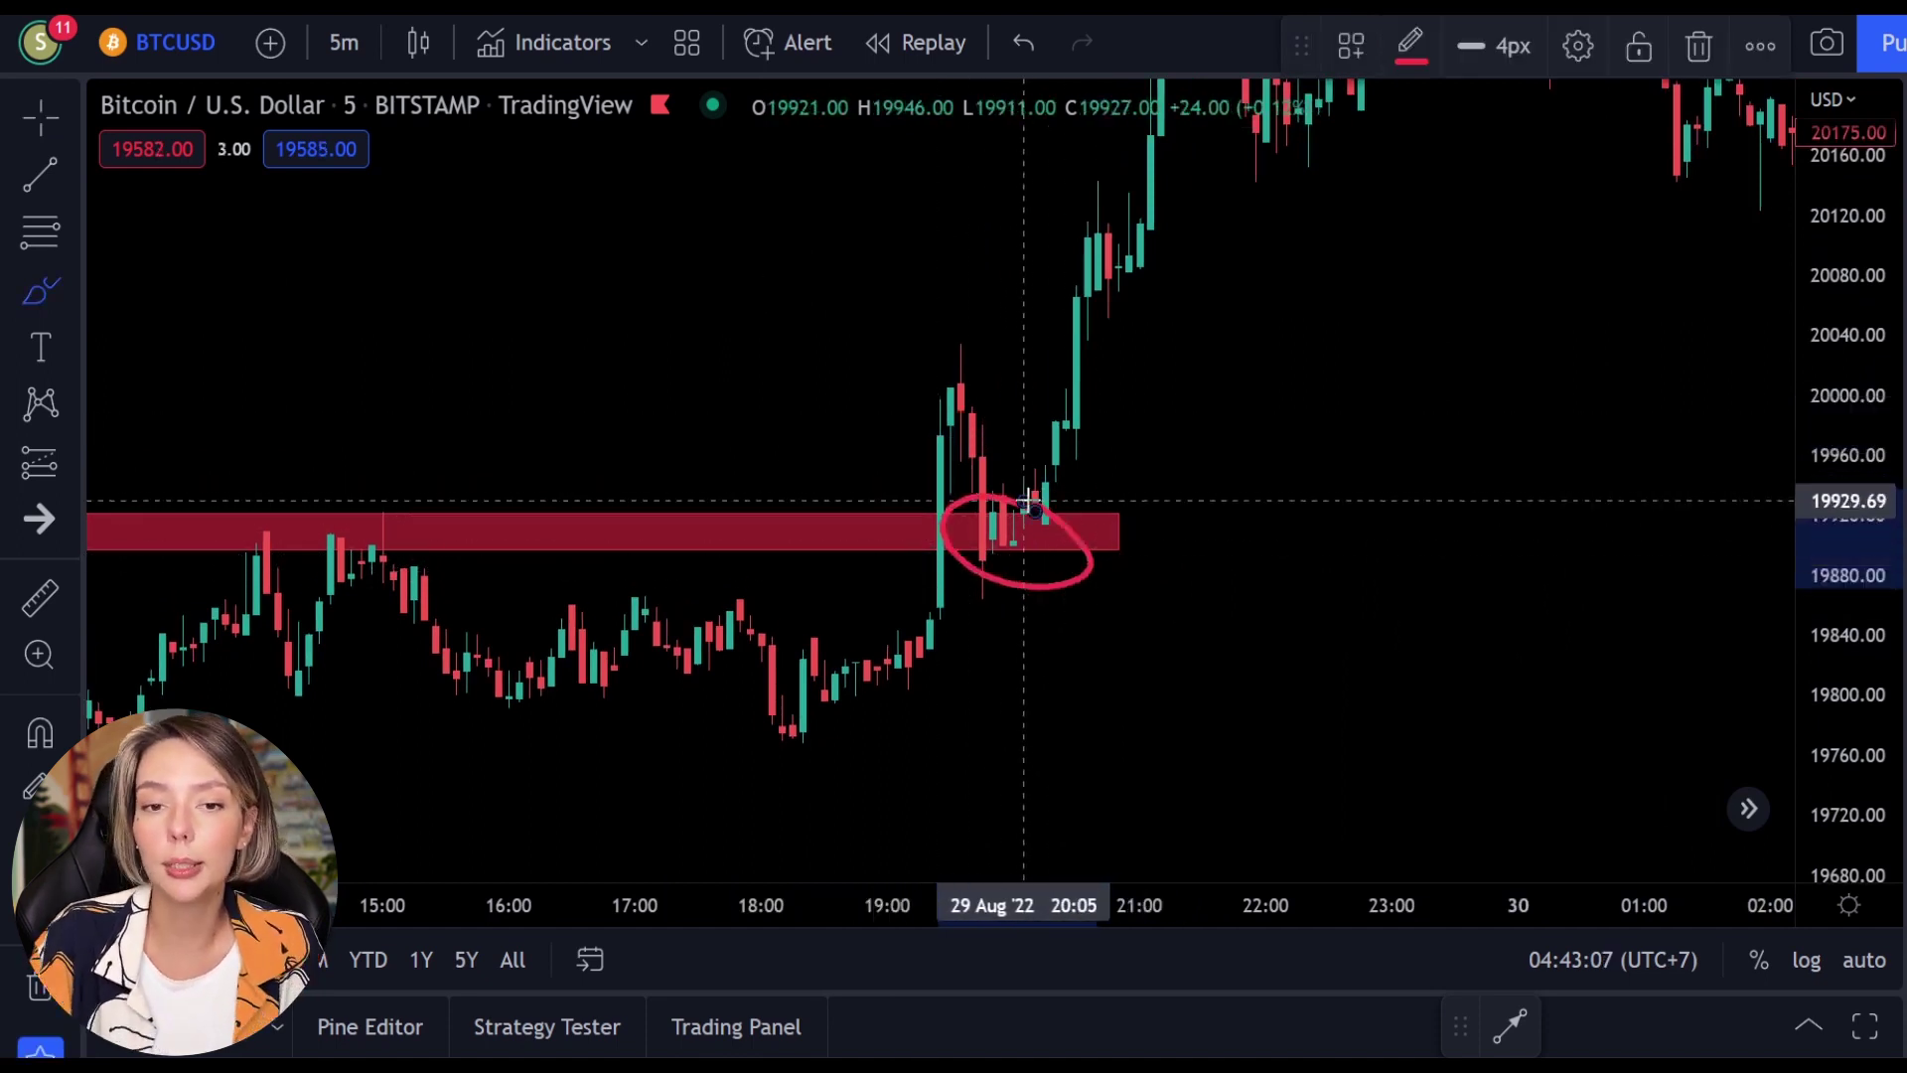
key("ctrl+z")
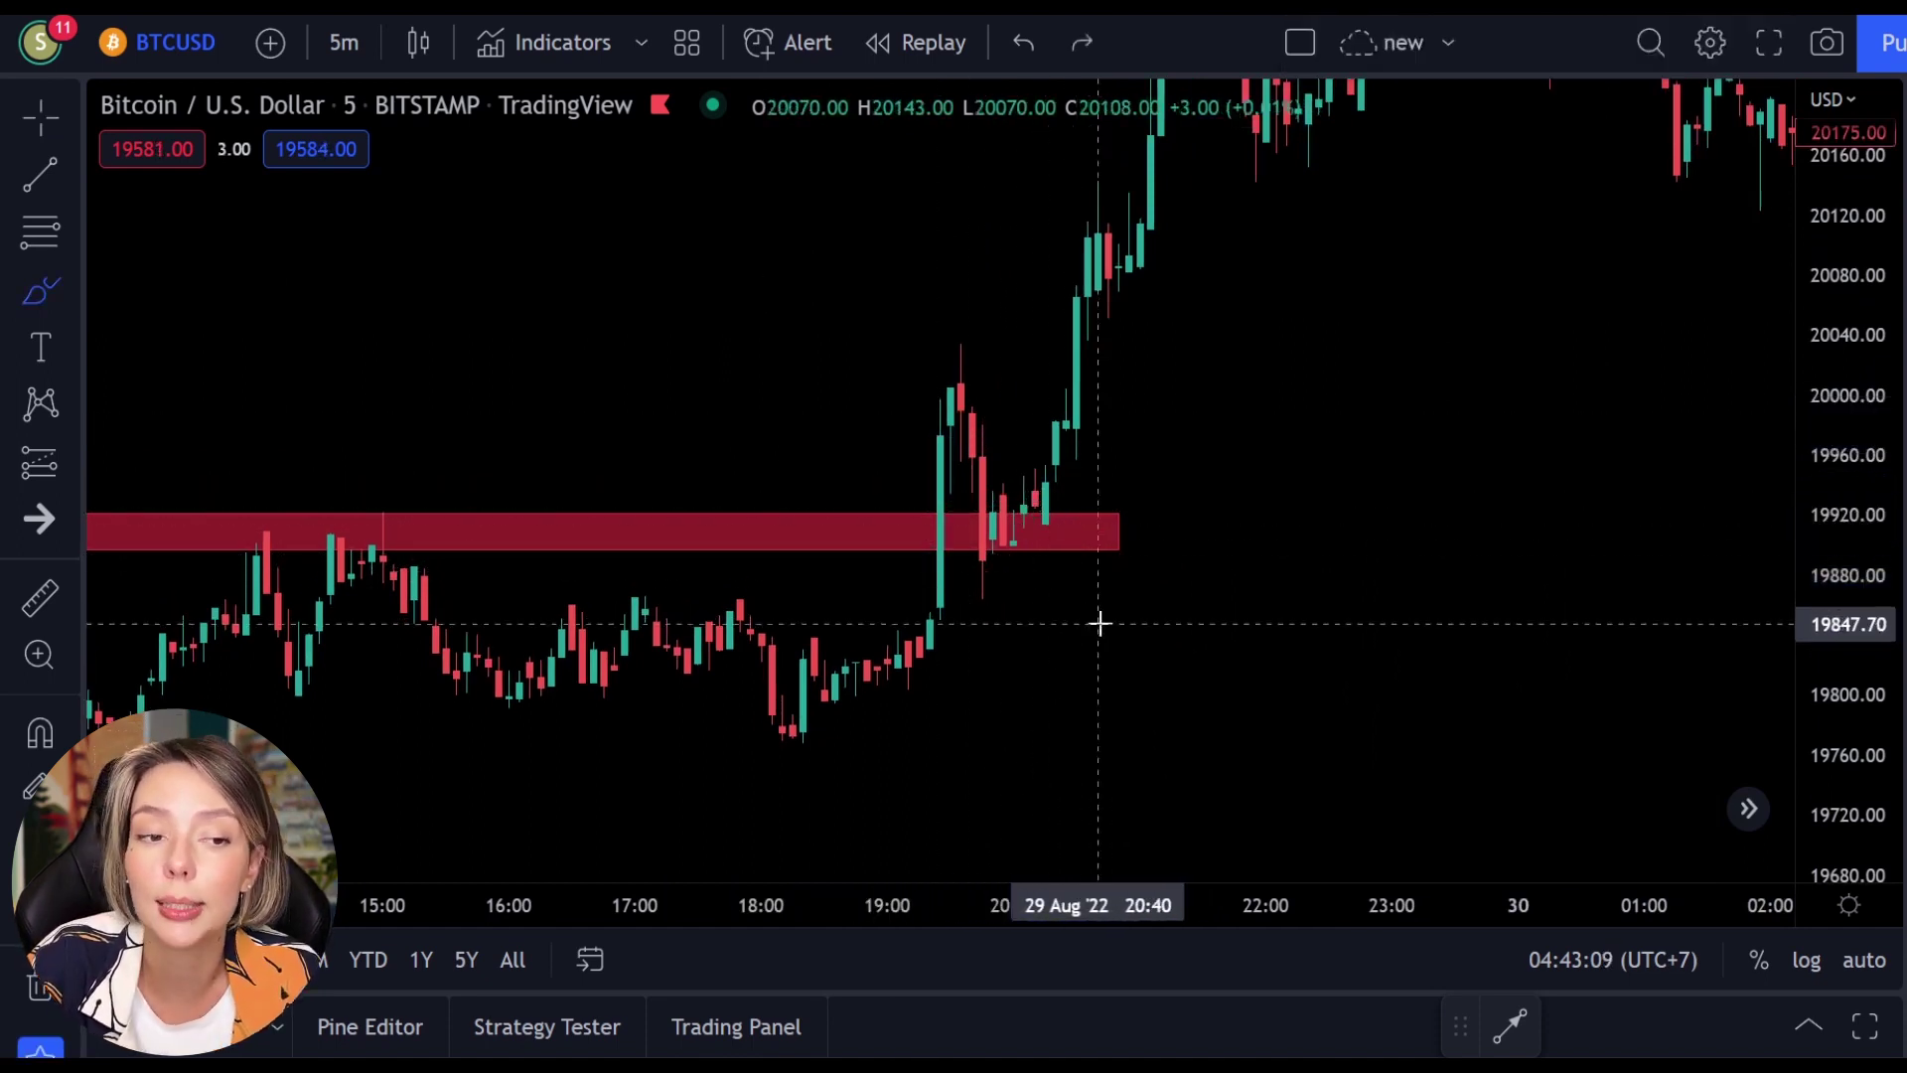
mouse_move(890, 602)
left_mouse_down()
mouse_move(911, 323)
mouse_move(939, 398)
left_mouse_up()
key("ctrl+z")
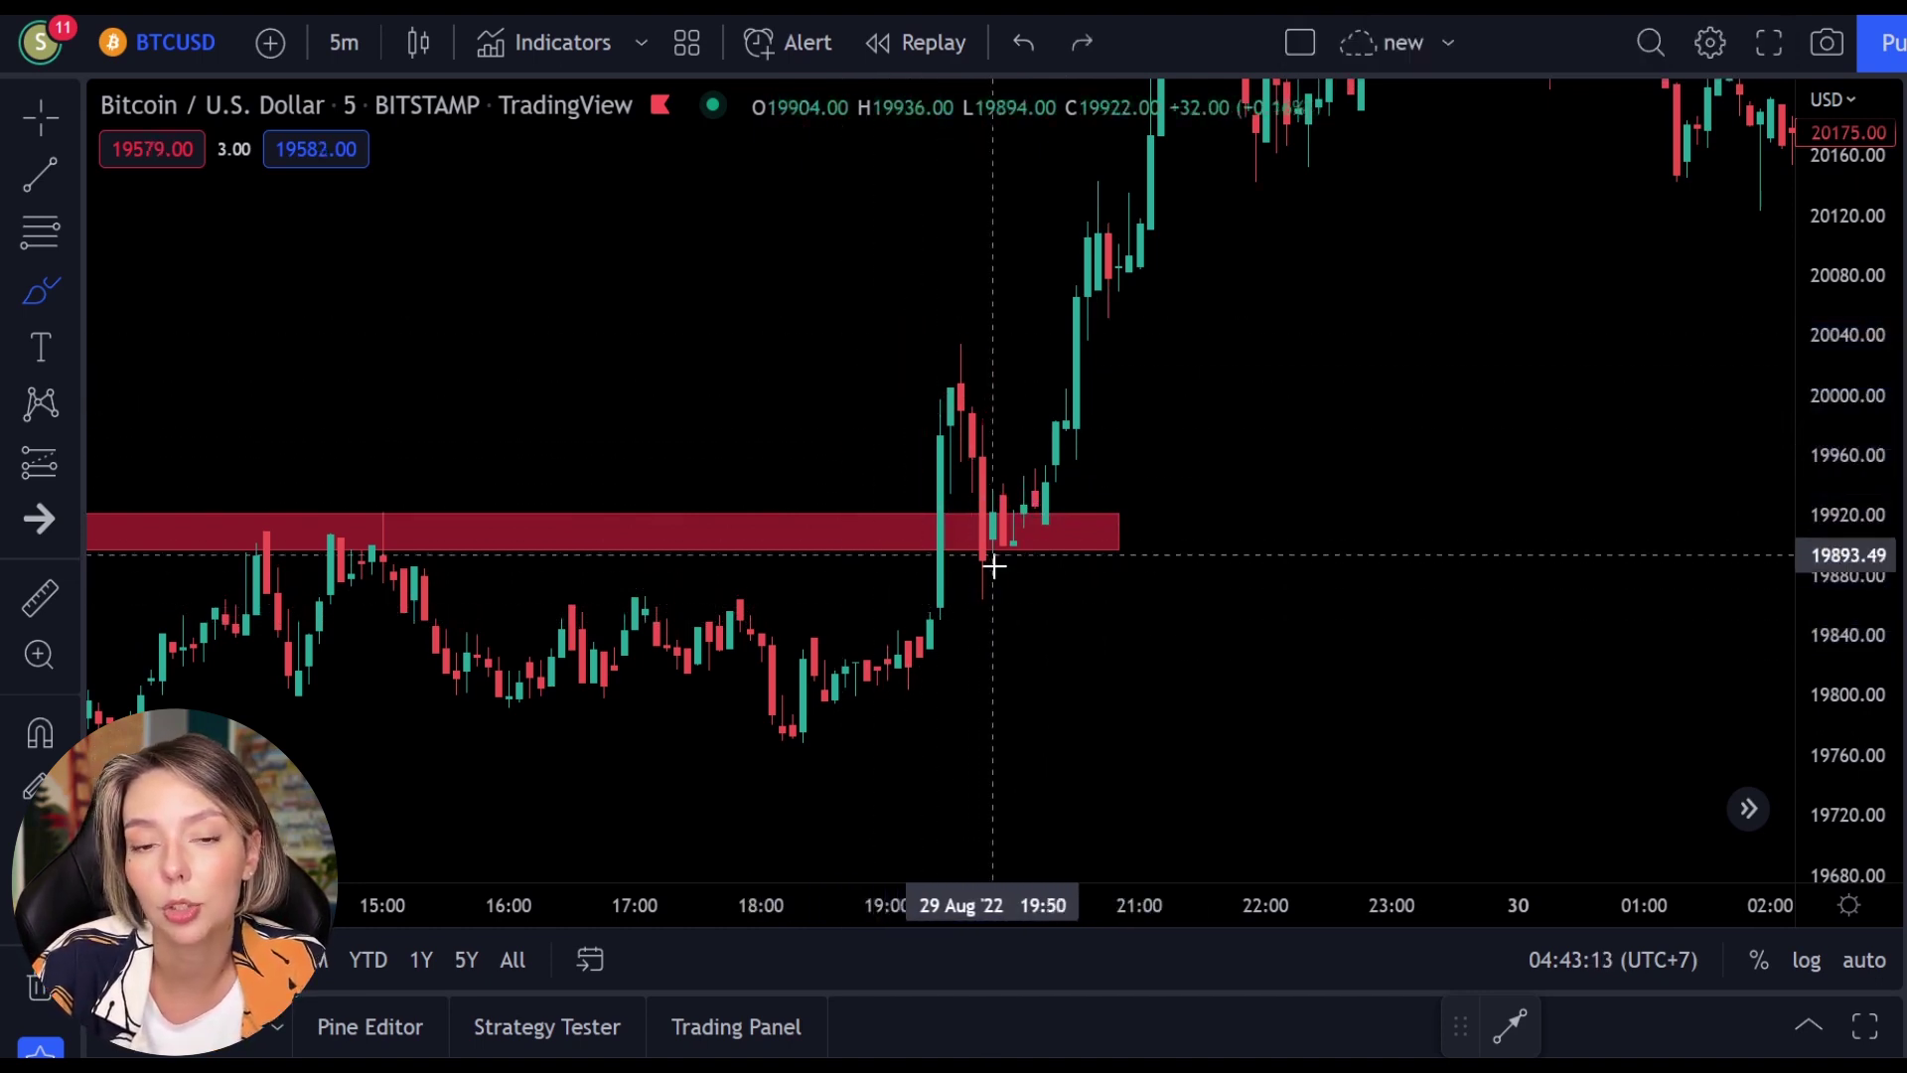
mouse_move(968, 381)
left_mouse_down()
mouse_move(1077, 578)
mouse_move(1018, 538)
left_mouse_up()
key("ctrl+z")
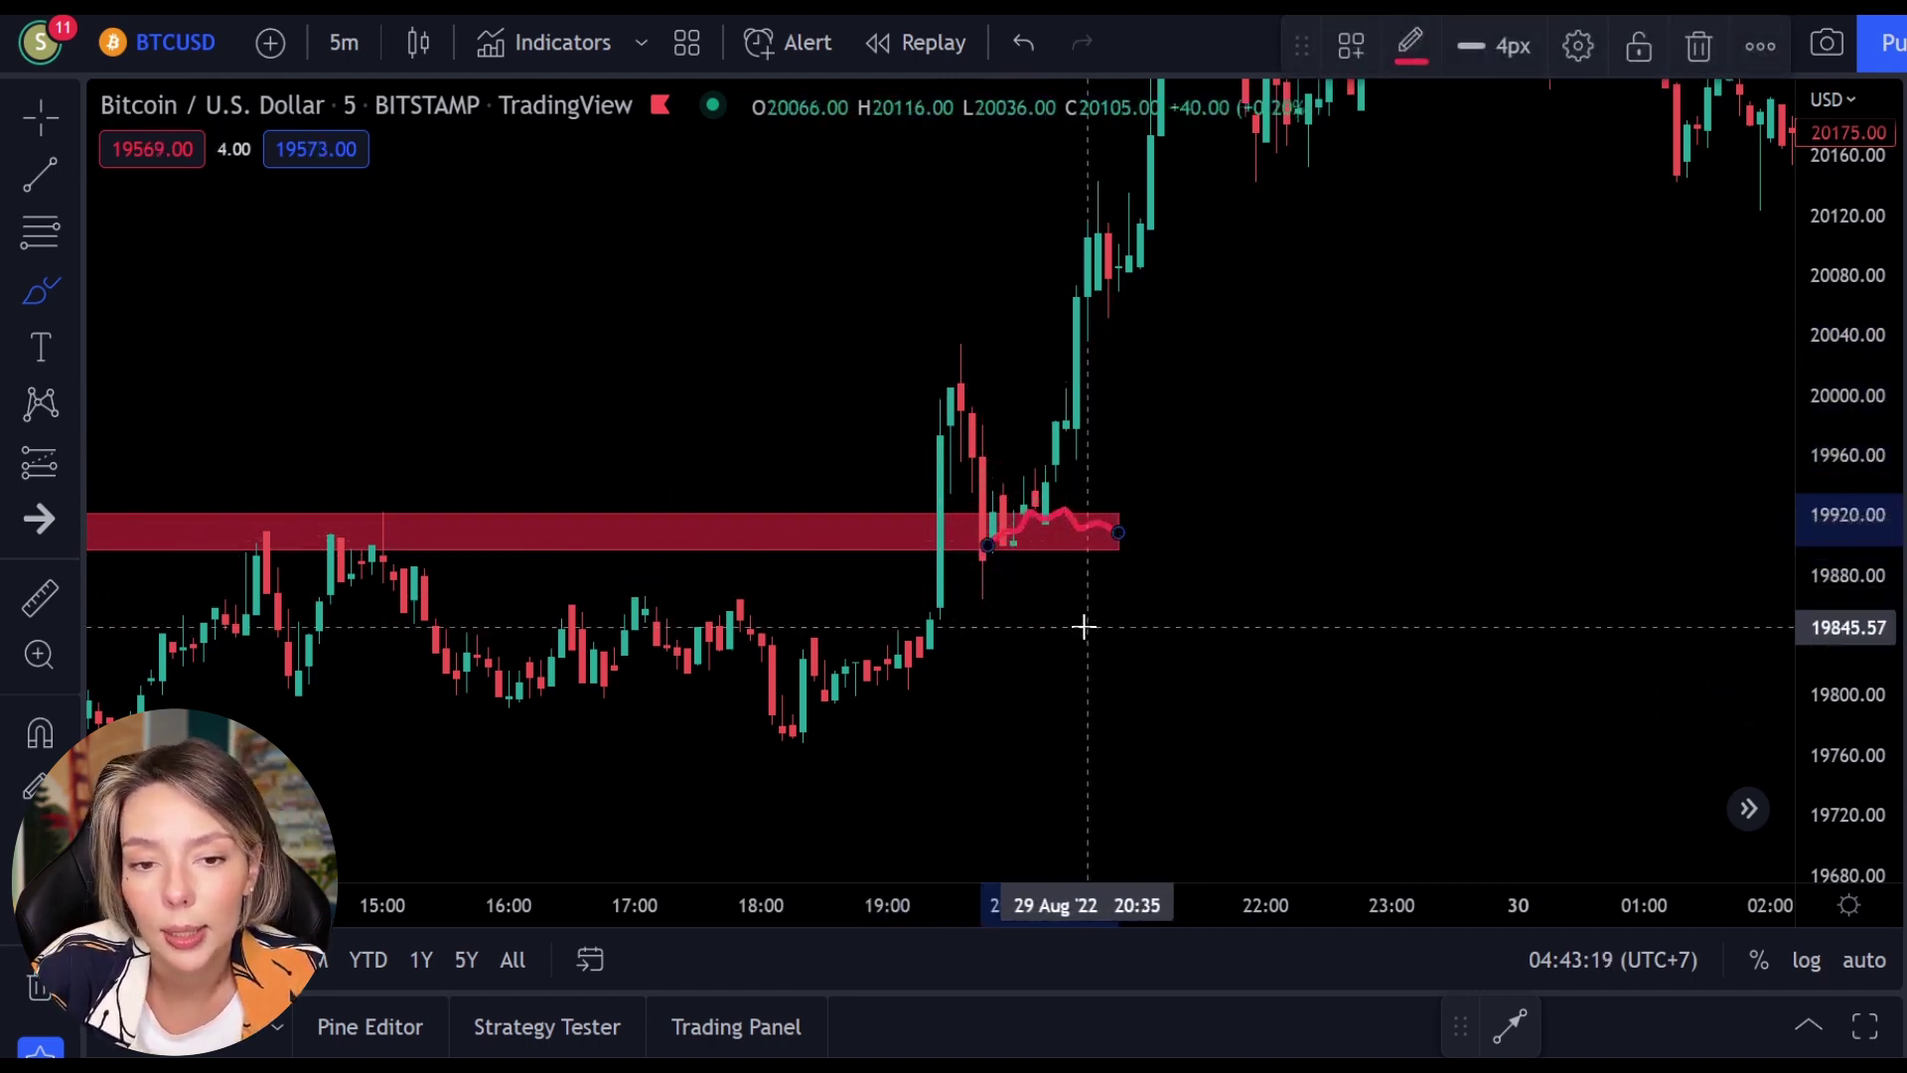
key("ctrl+z")
Try more freehand circles and an arrow at the zone, ending with a circle over the retest candles
left_click_drag(833, 504, 875, 537)
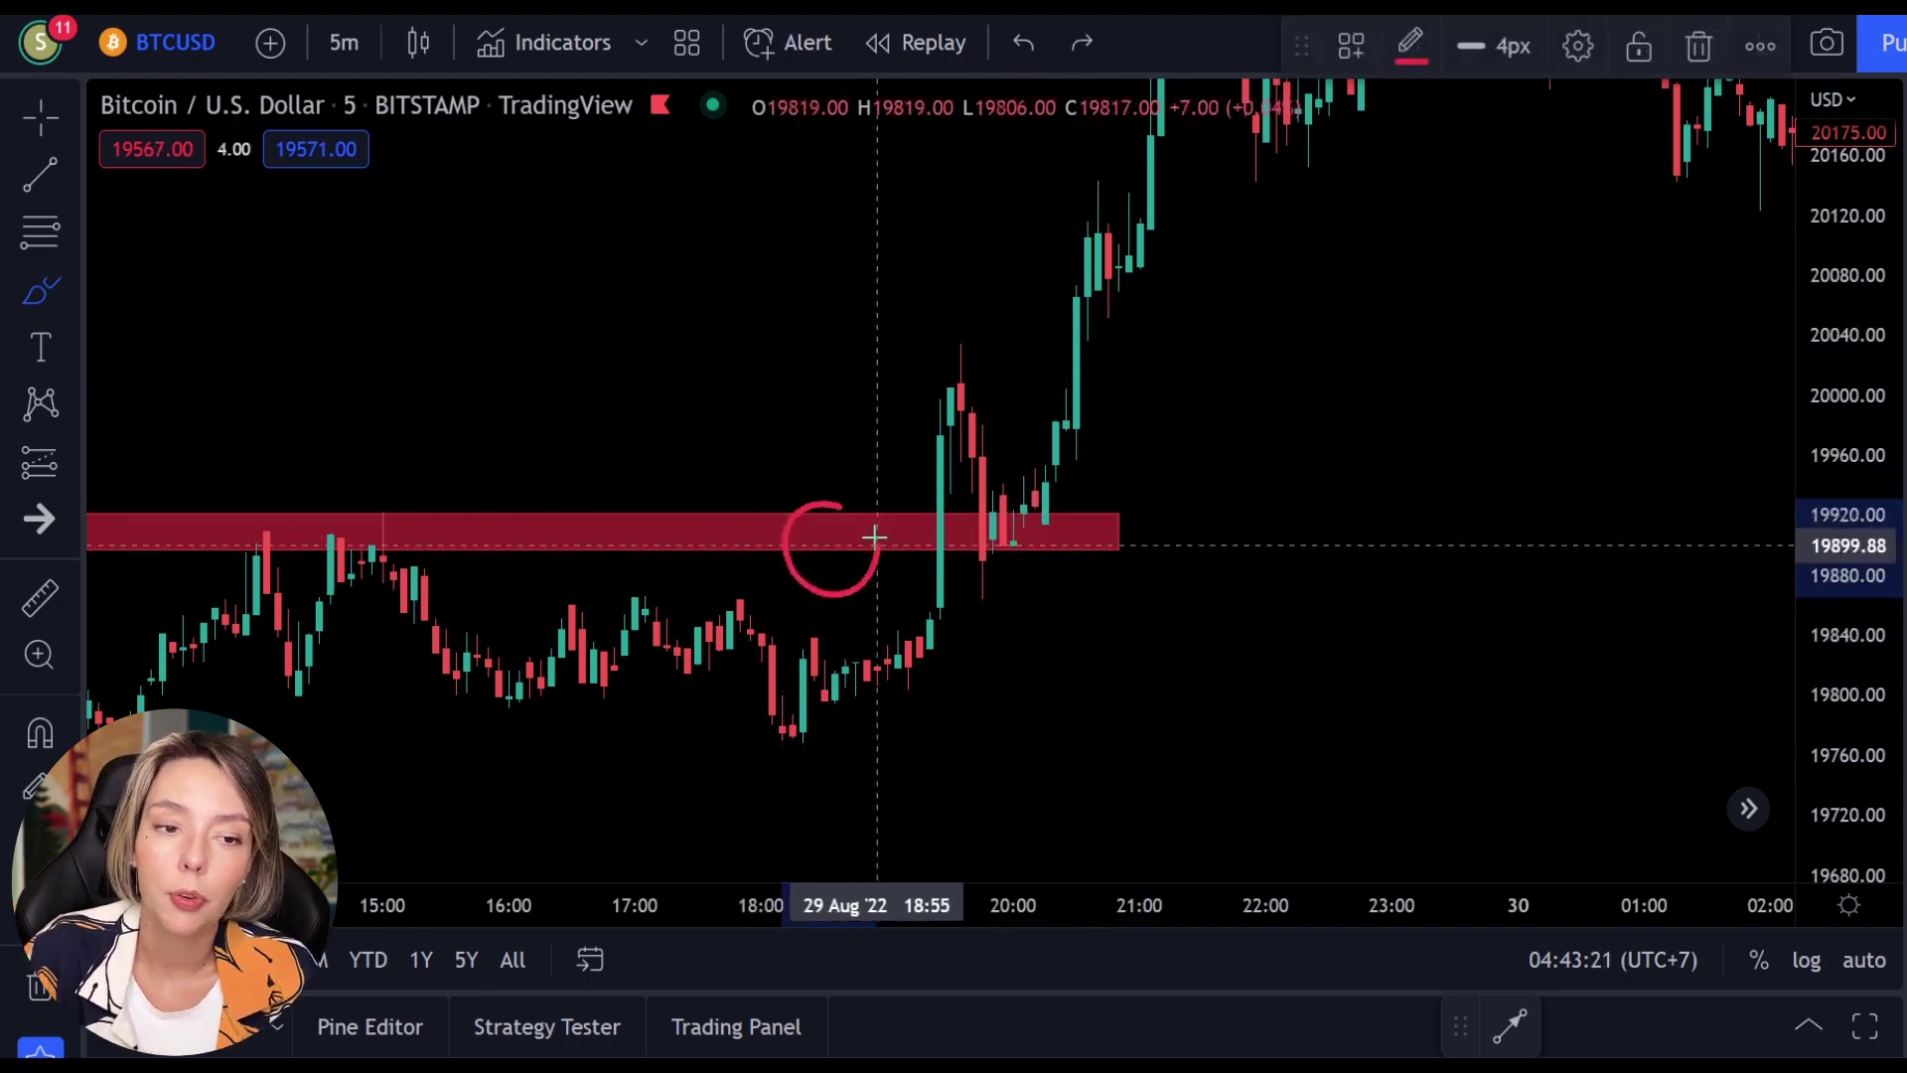
key("ctrl+z")
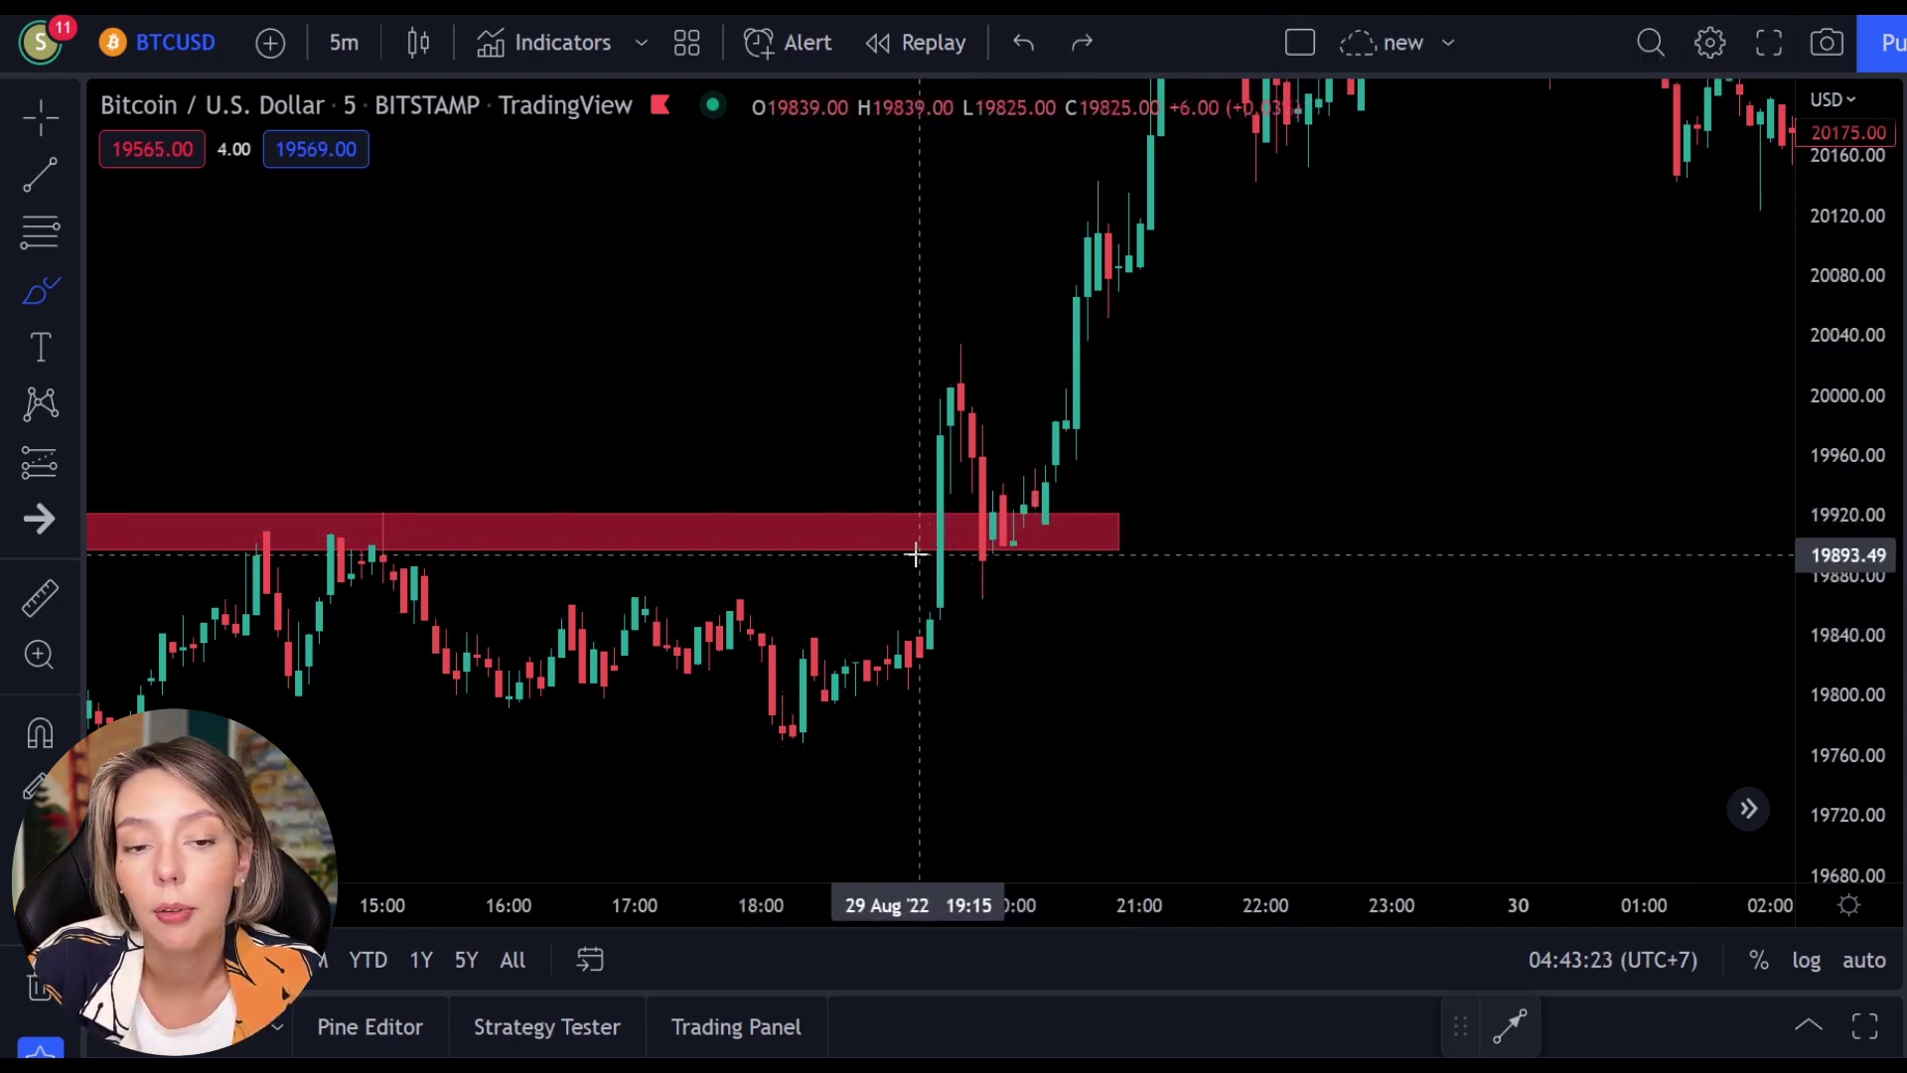
mouse_move(1033, 521)
left_mouse_down()
mouse_move(1014, 512)
mouse_move(1027, 604)
left_mouse_up()
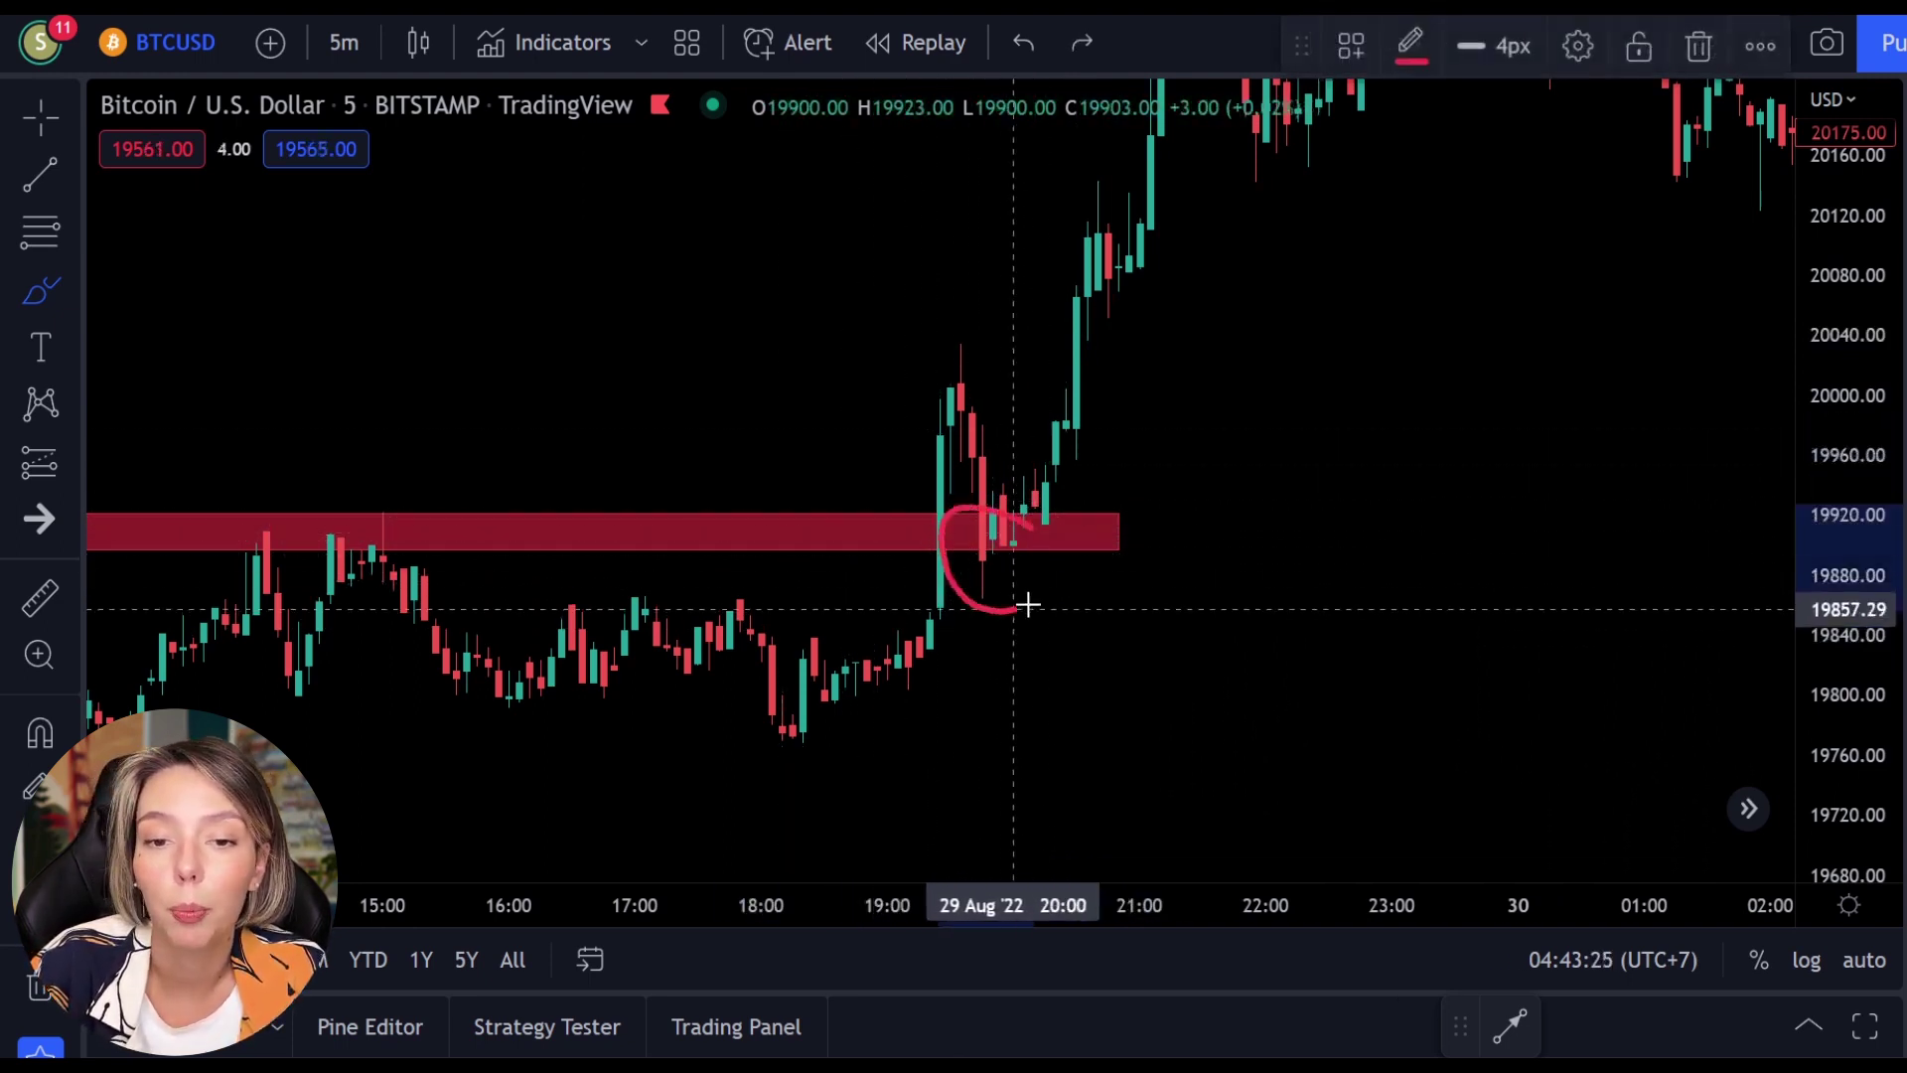
key("ctrl+z")
mouse_move(870, 546)
left_mouse_down()
mouse_move(933, 375)
mouse_move(923, 460)
mouse_move(999, 463)
left_mouse_up()
key("ctrl+z")
key("ctrl+z")
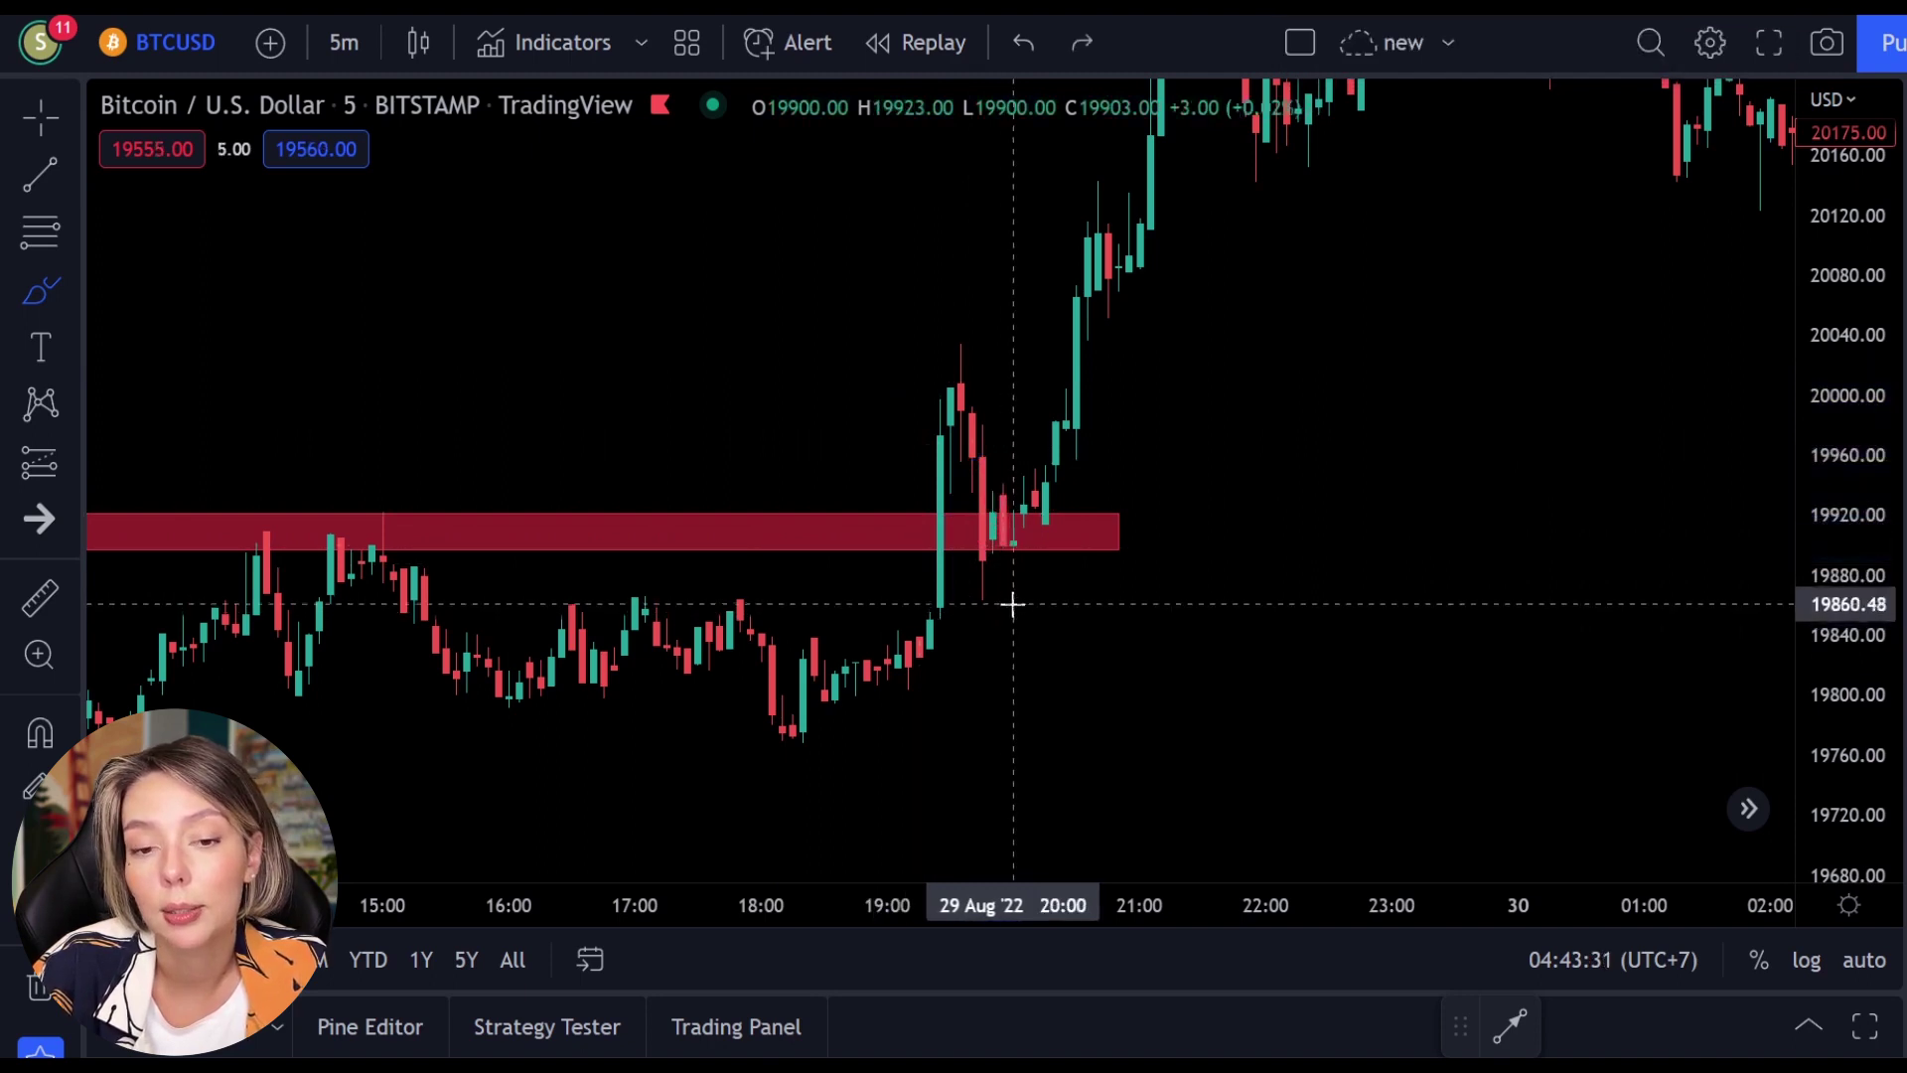
mouse_move(1068, 525)
left_mouse_down()
mouse_move(1022, 501)
mouse_move(989, 566)
mouse_move(1176, 388)
mouse_move(1177, 296)
mouse_move(1159, 327)
mouse_move(1225, 385)
left_mouse_up()
key("ctrl+z")
key("ctrl+z")
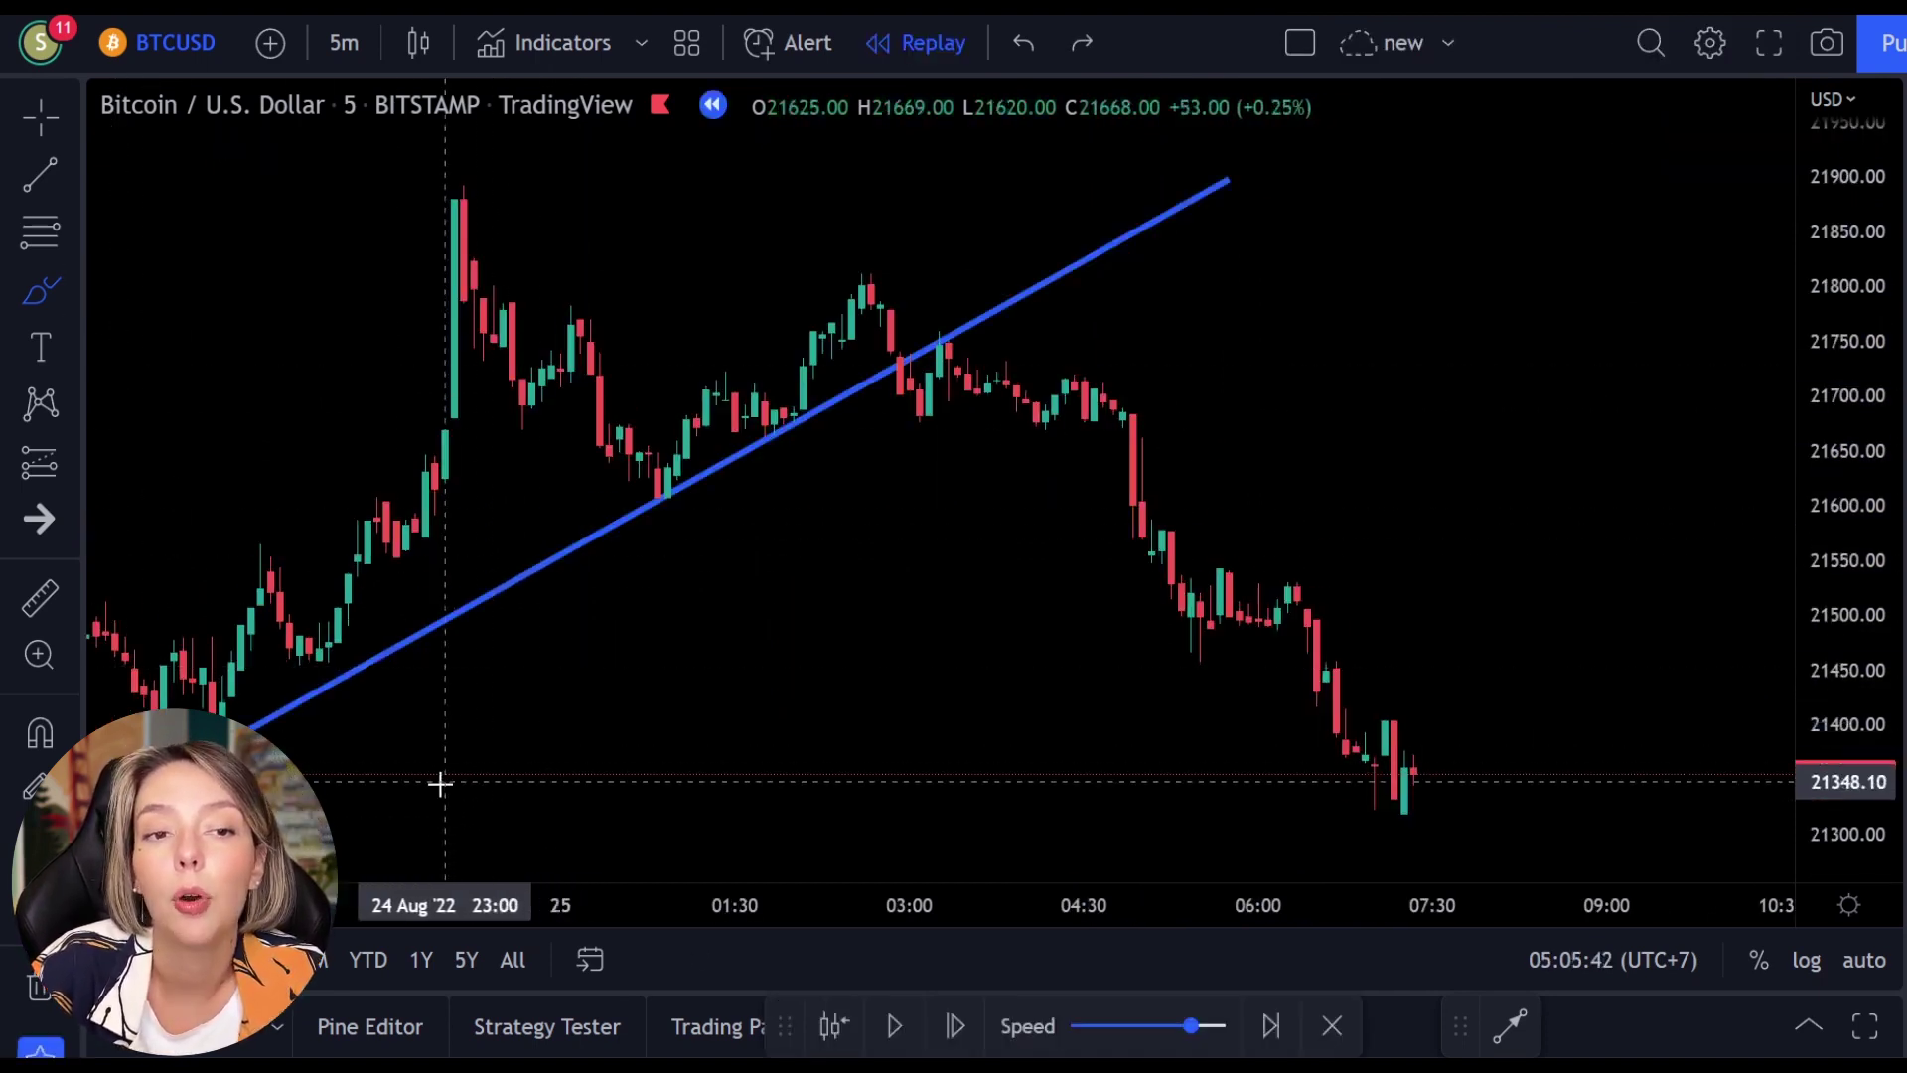
Sketch and undo projected price paths and a circle at the trendline break
mouse_move(411, 799)
left_mouse_down()
mouse_move(1217, 406)
mouse_move(1179, 361)
mouse_move(1268, 564)
left_mouse_up()
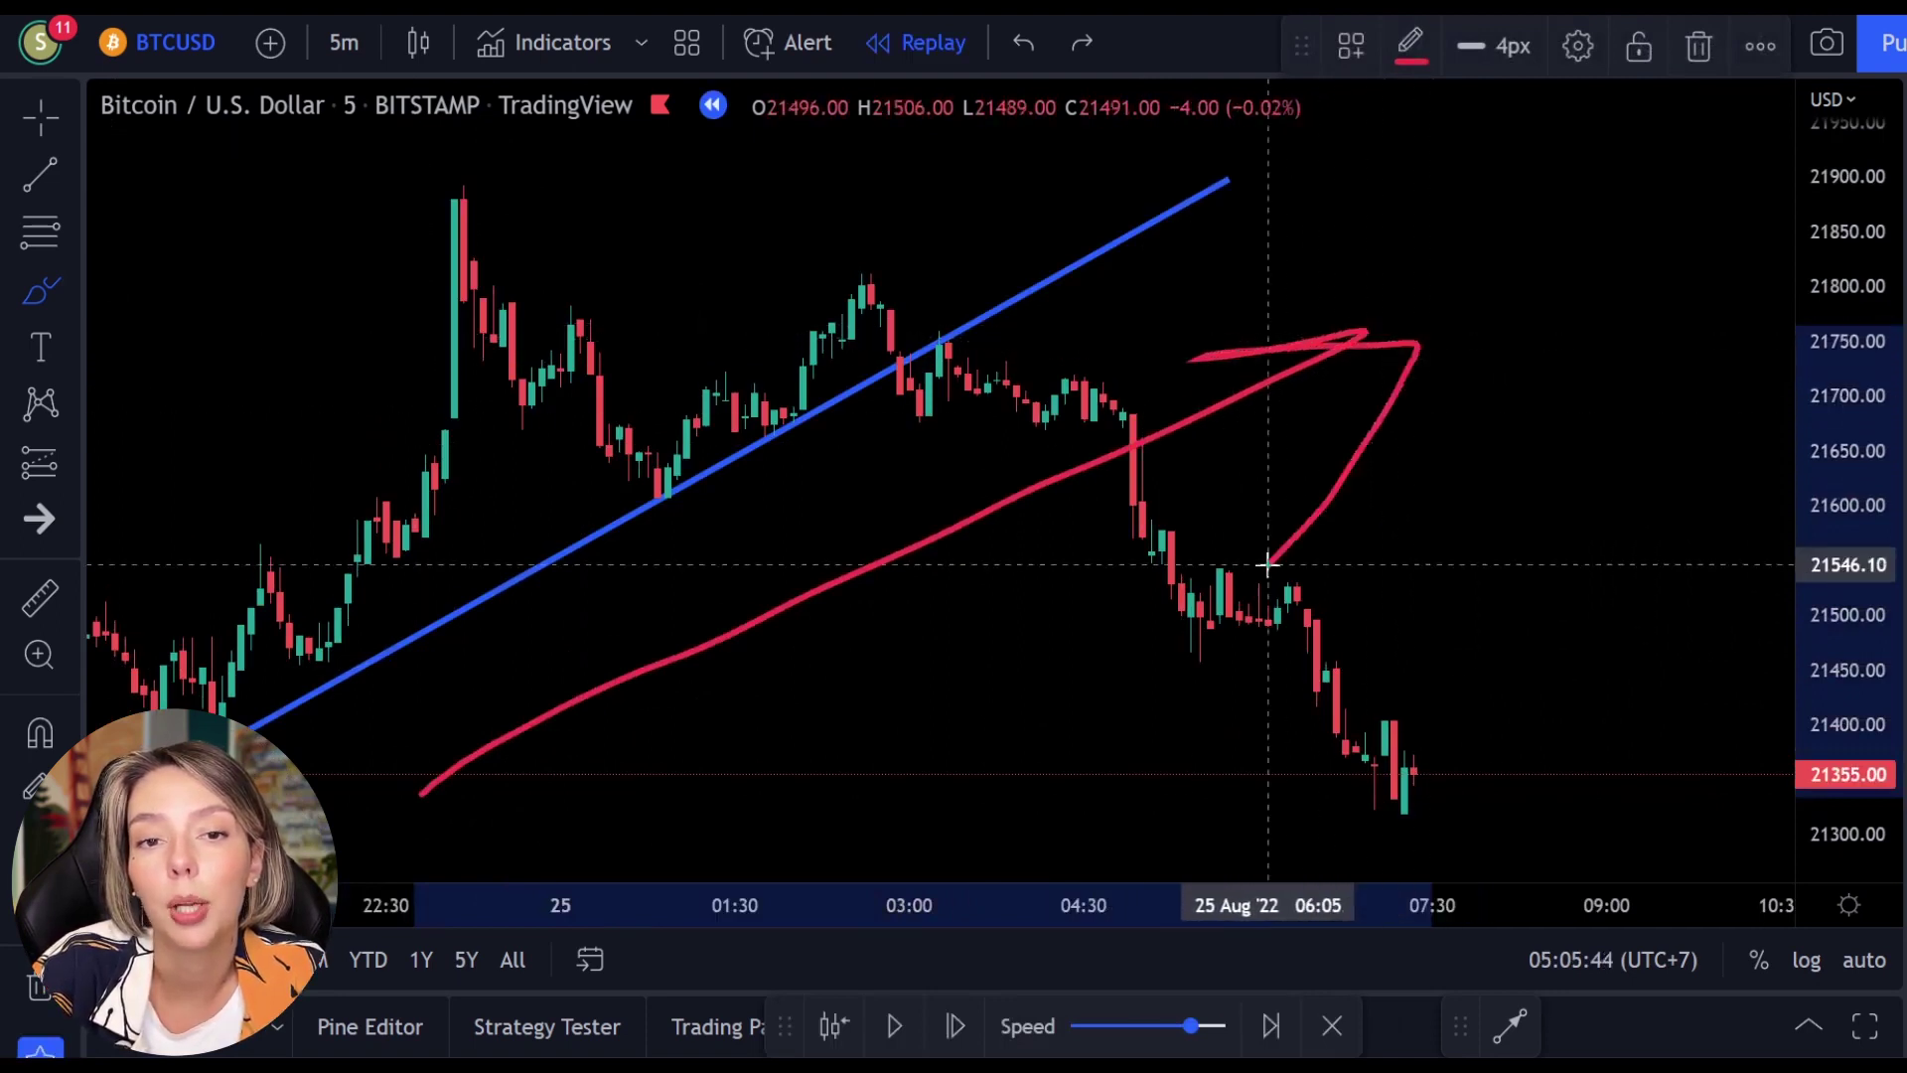
key("ctrl+z")
mouse_move(837, 316)
left_mouse_down()
mouse_move(970, 498)
mouse_move(969, 527)
left_mouse_up()
key("ctrl+z")
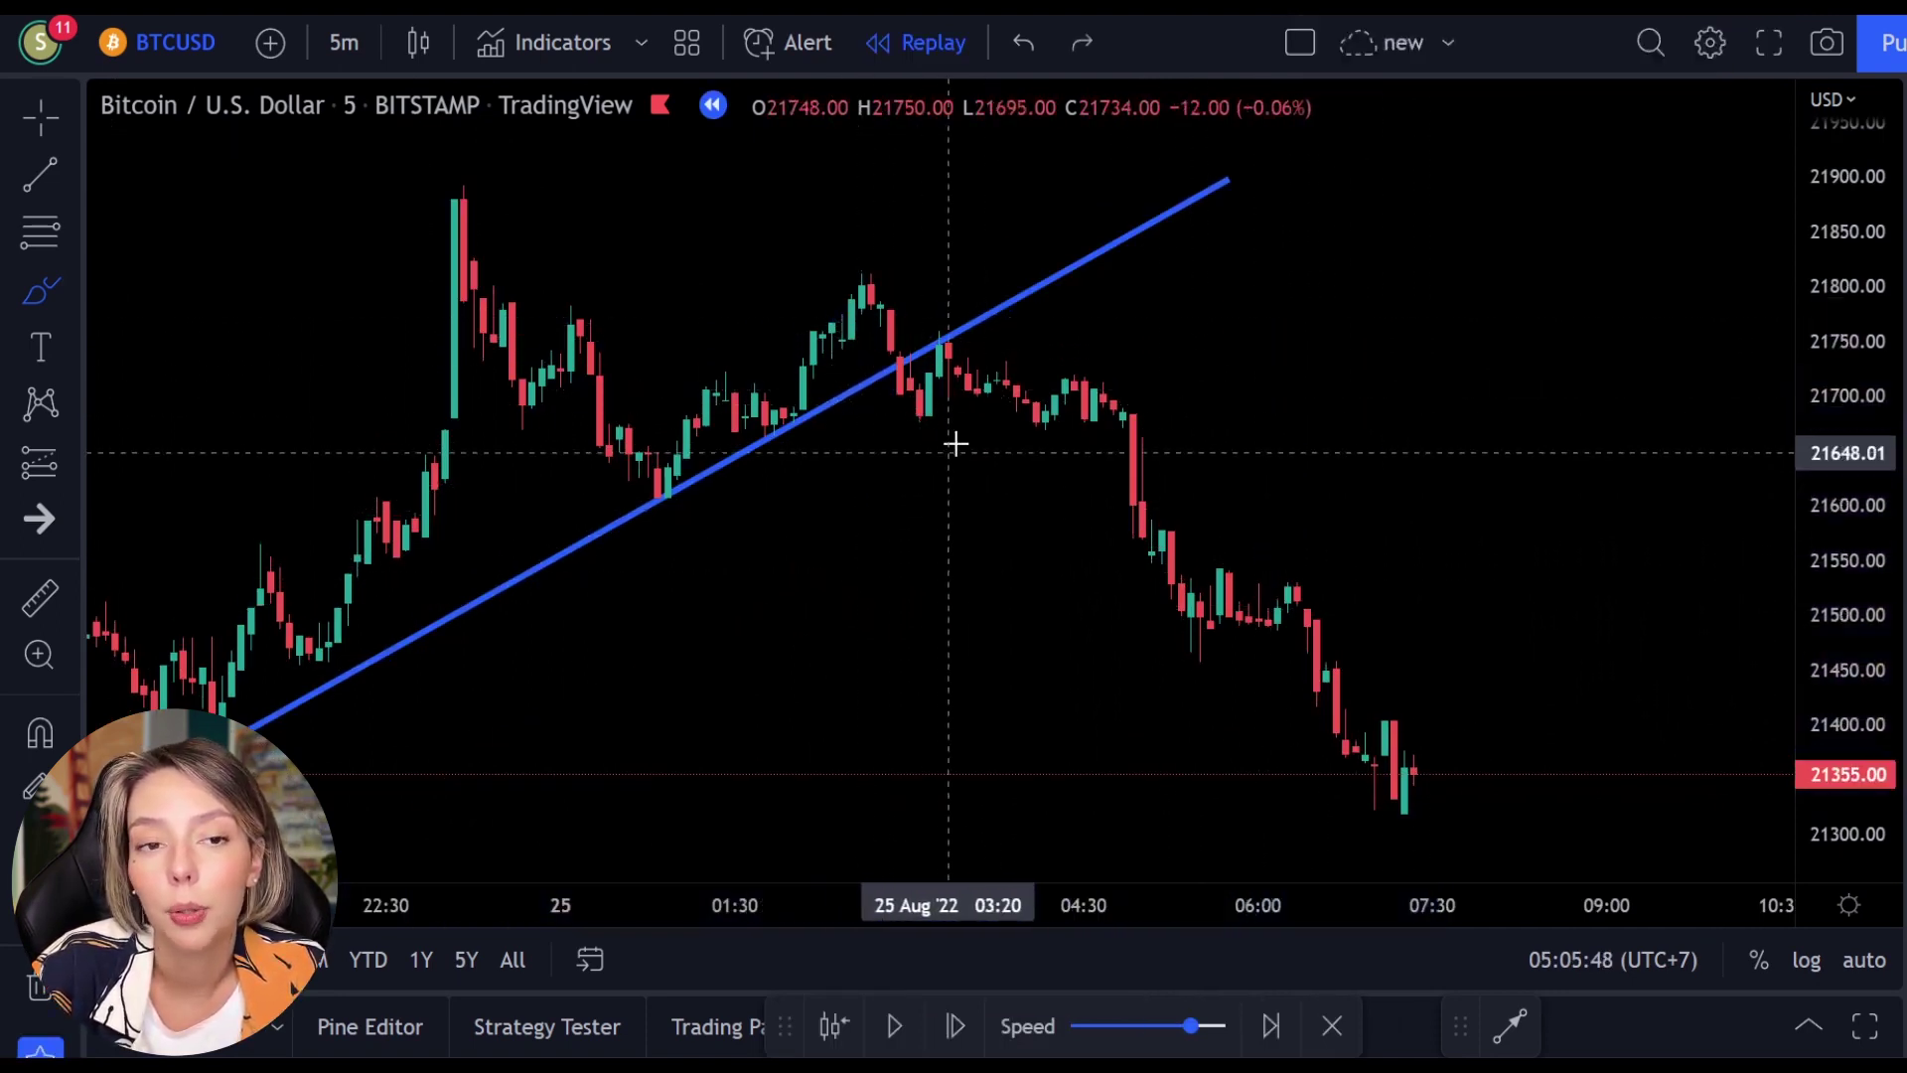
left_click_drag(941, 315, 979, 336)
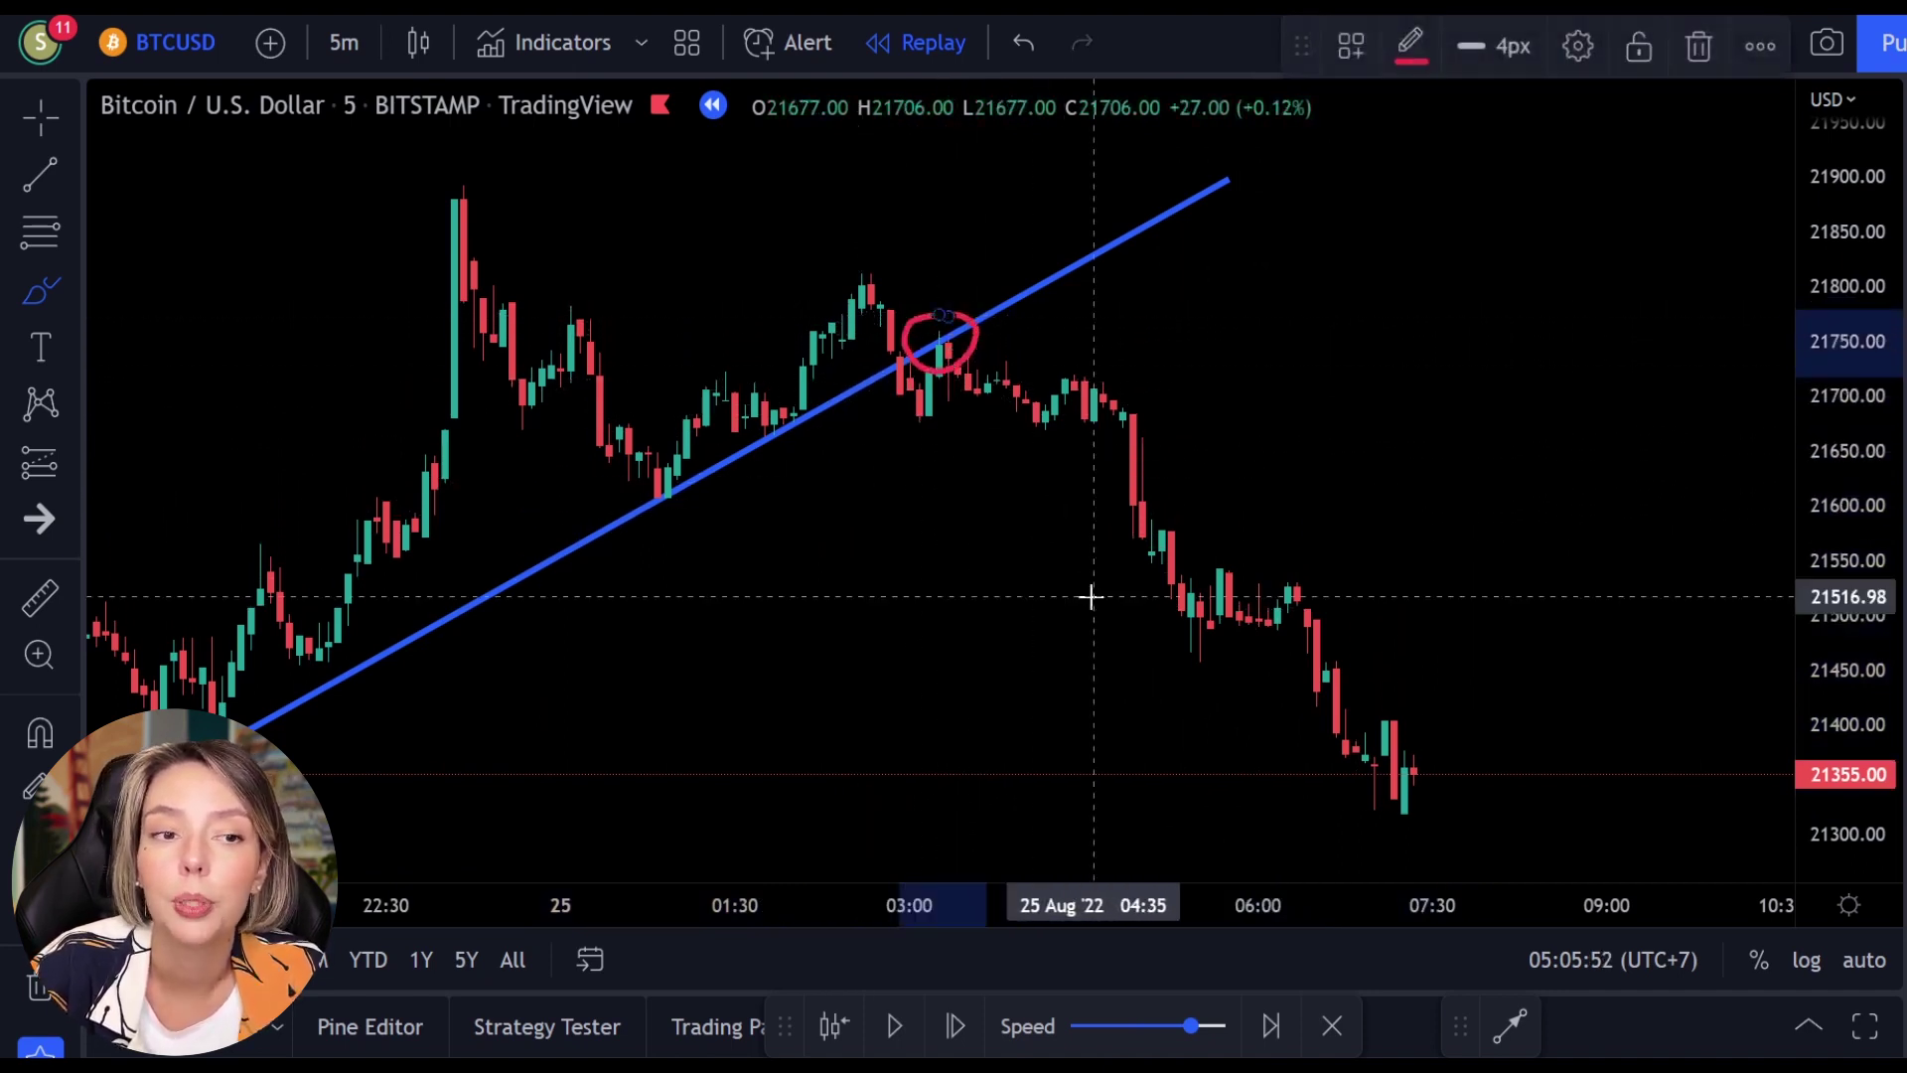
key("ctrl+z")
Stretch the price scale, then try and undo circles, underlines and arrows around the break
left_click_drag(1857, 492, 1865, 225)
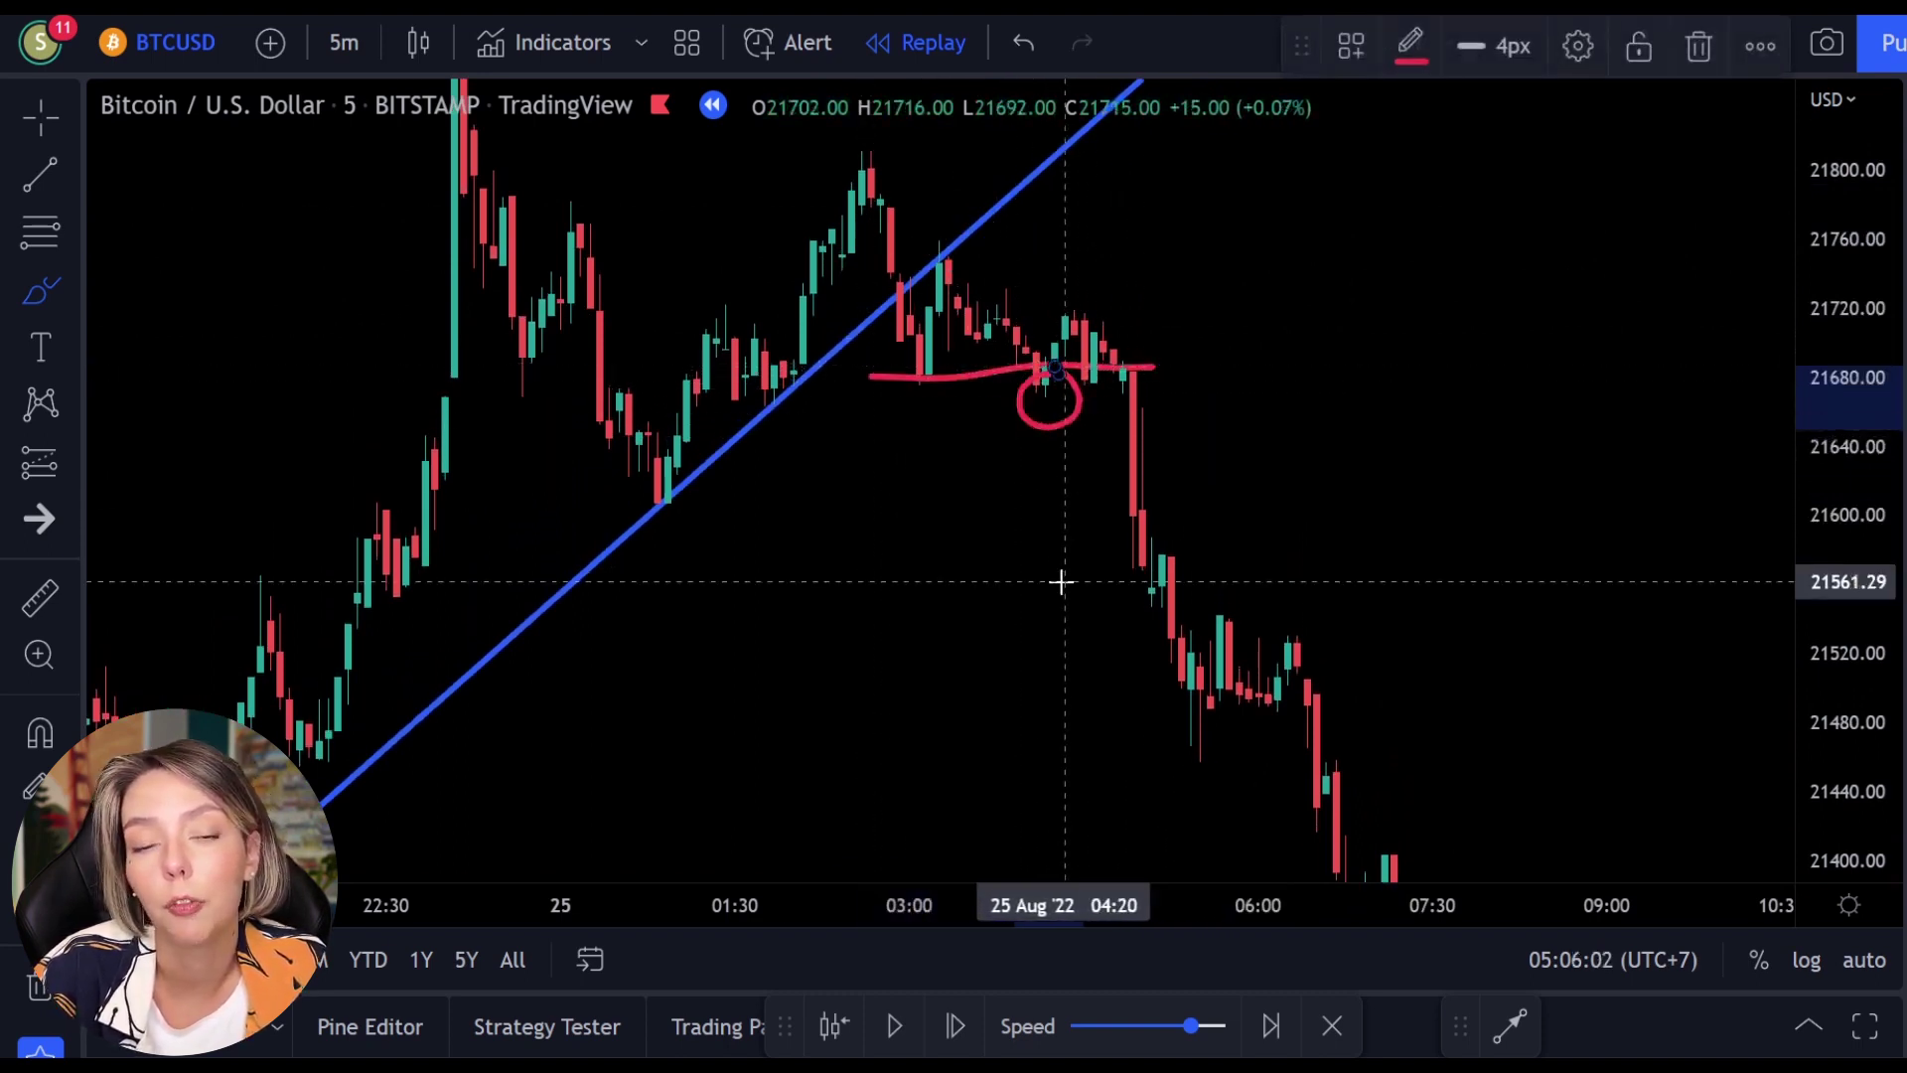
key("ctrl+z")
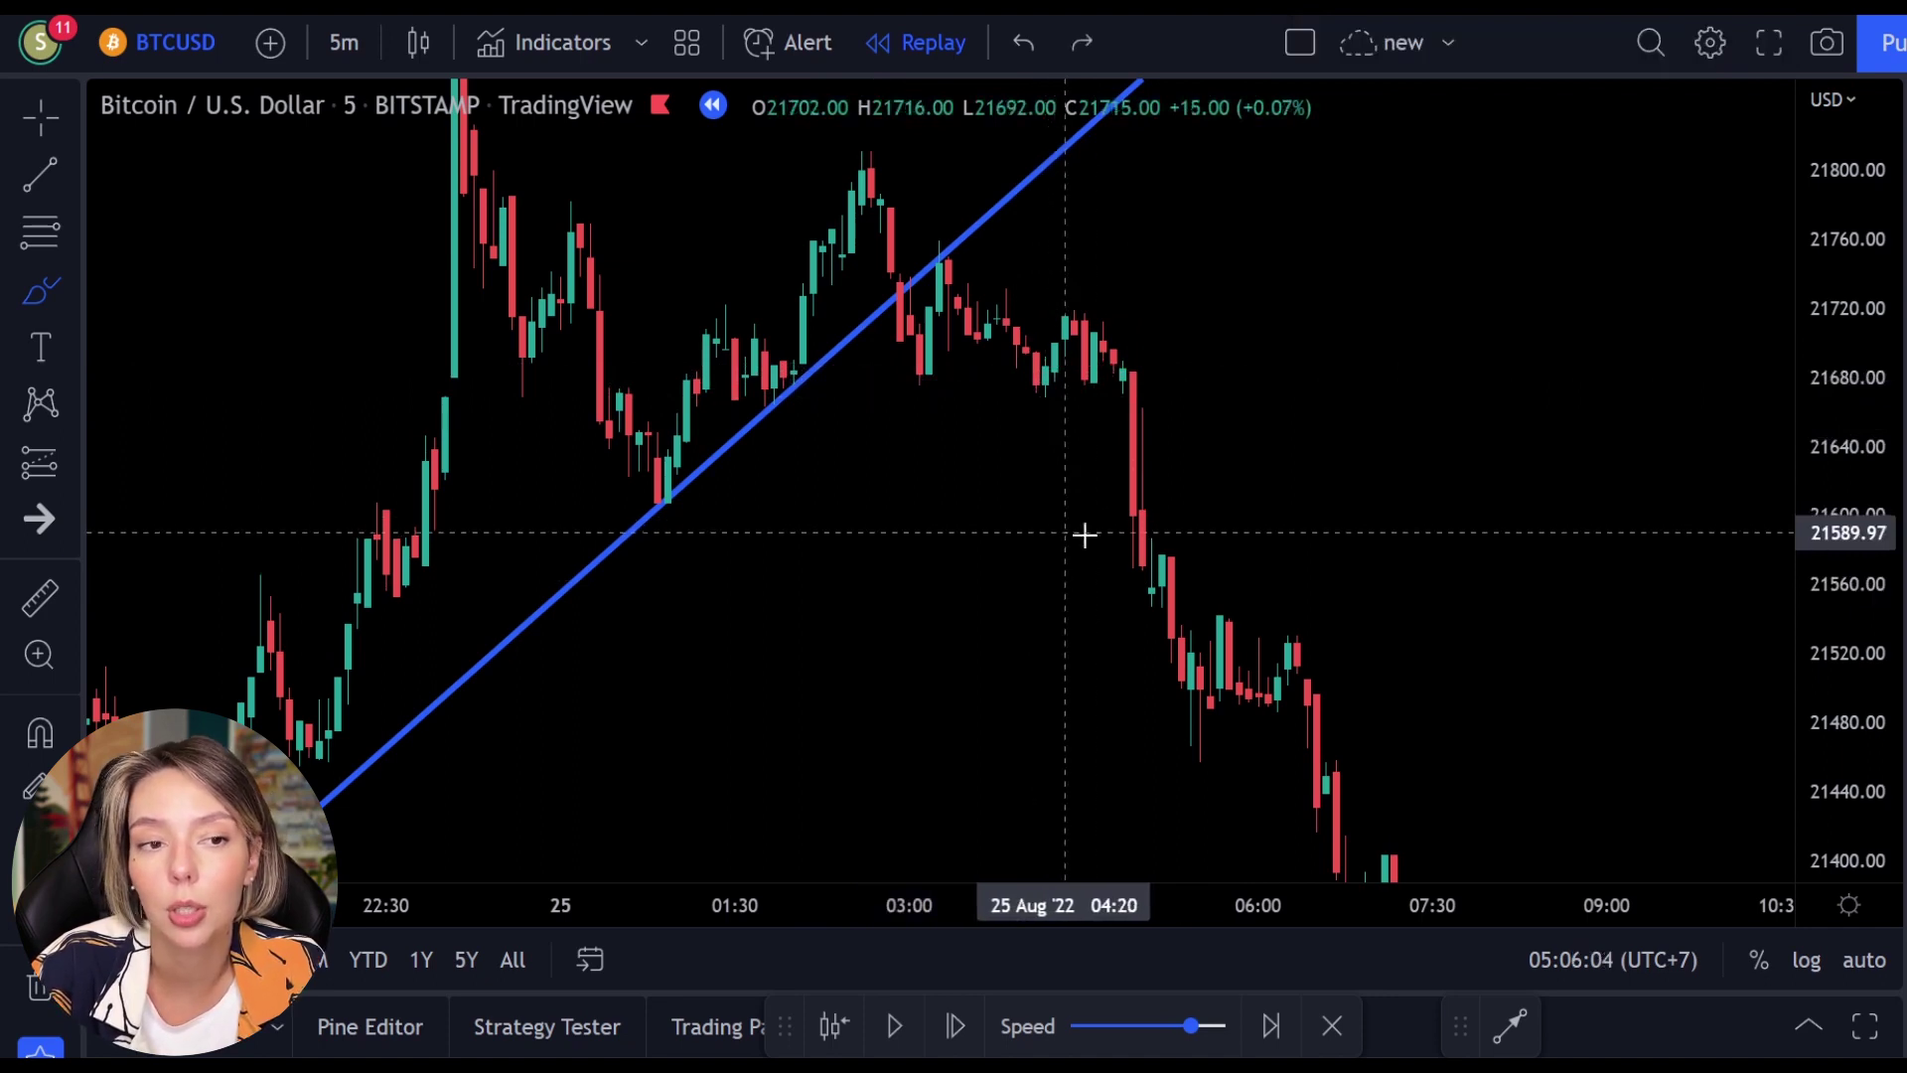
mouse_move(989, 211)
left_mouse_down()
mouse_move(936, 227)
mouse_move(980, 206)
left_mouse_up()
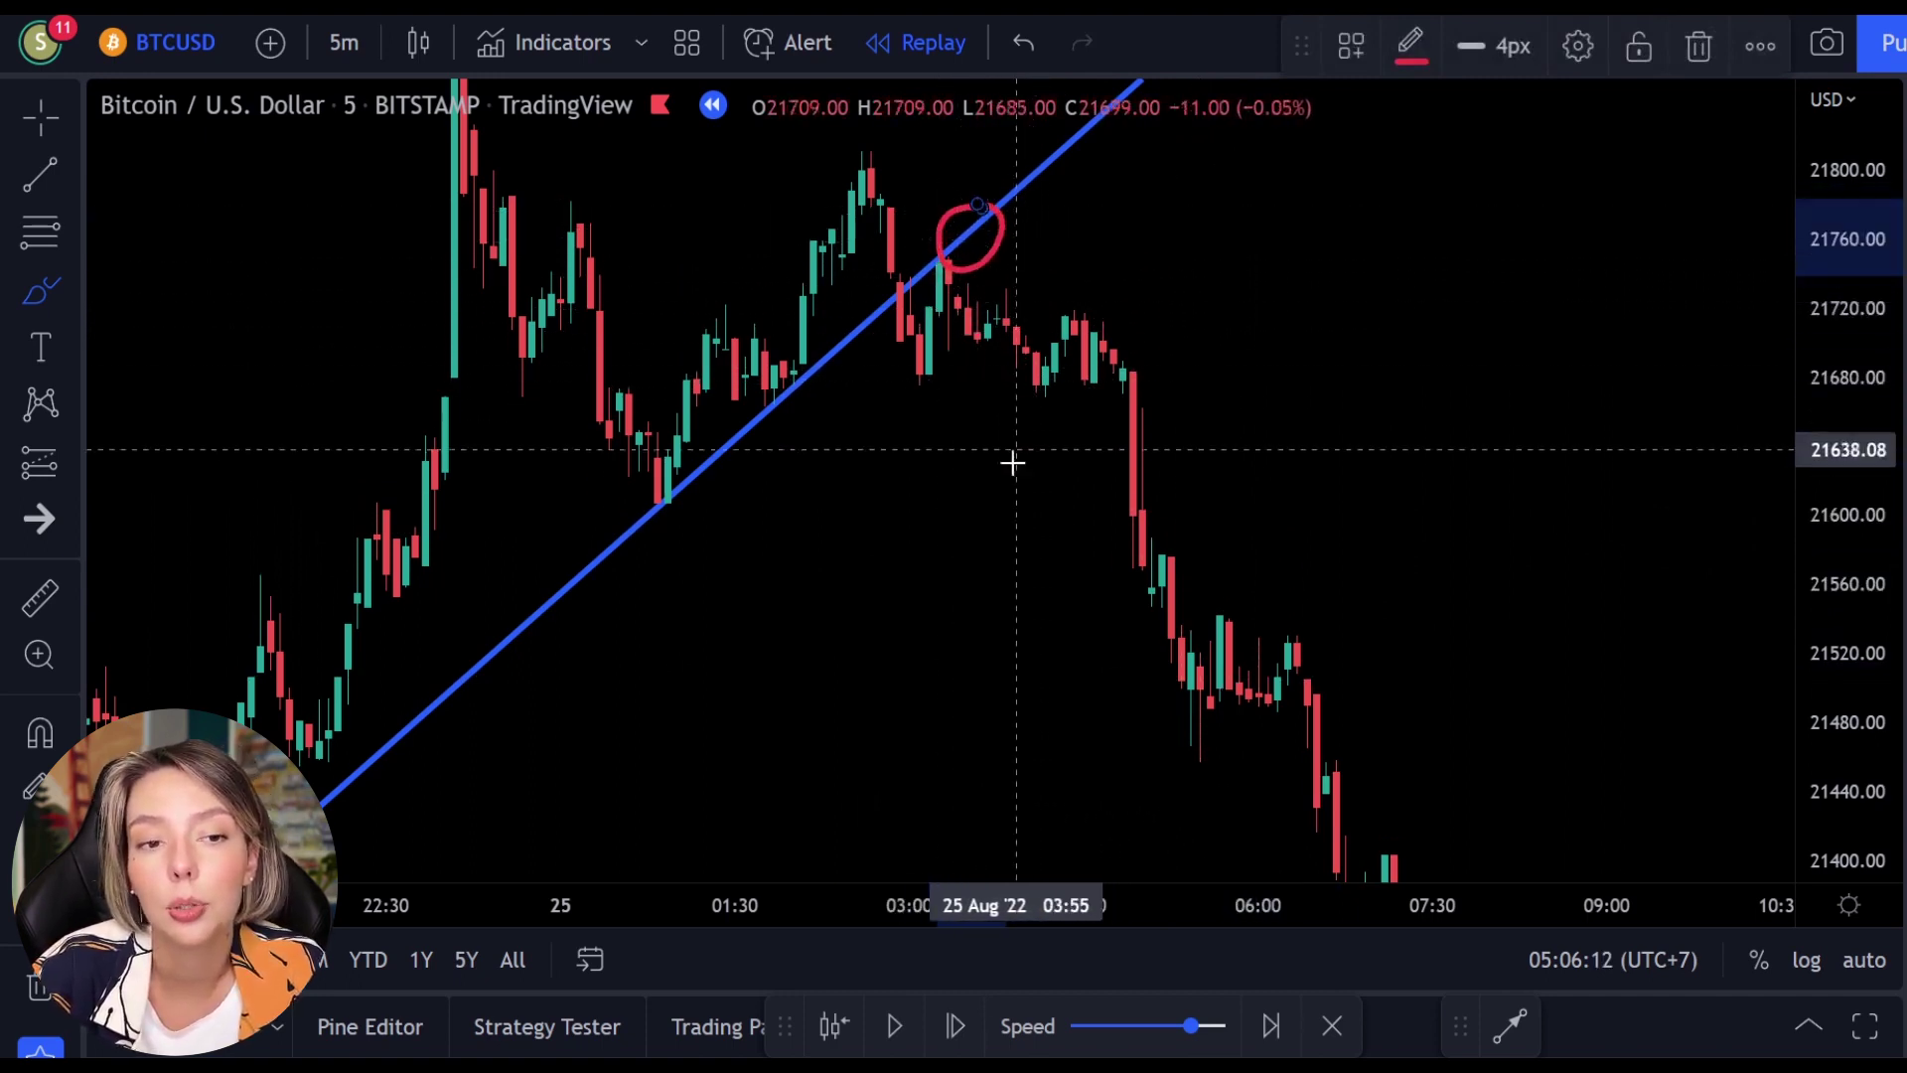
key("ctrl+z")
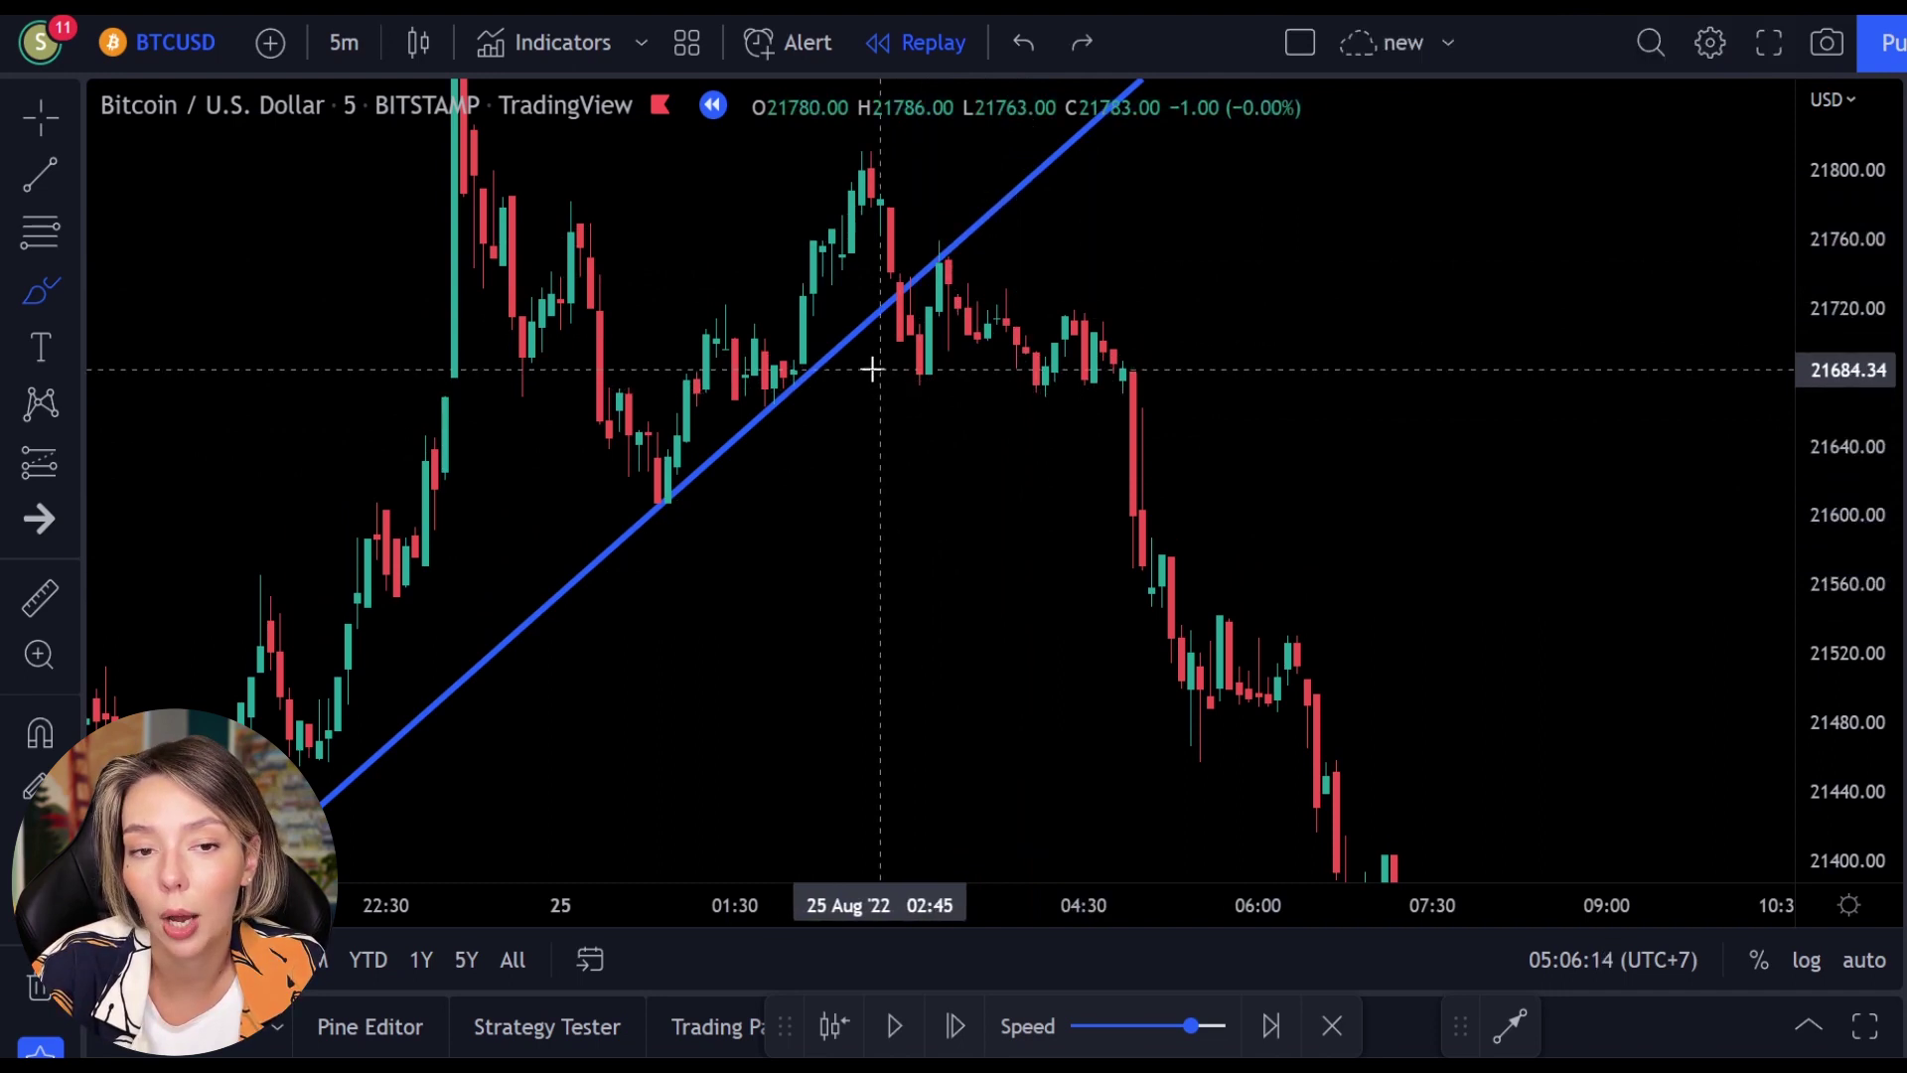
left_click_drag(951, 227, 949, 230)
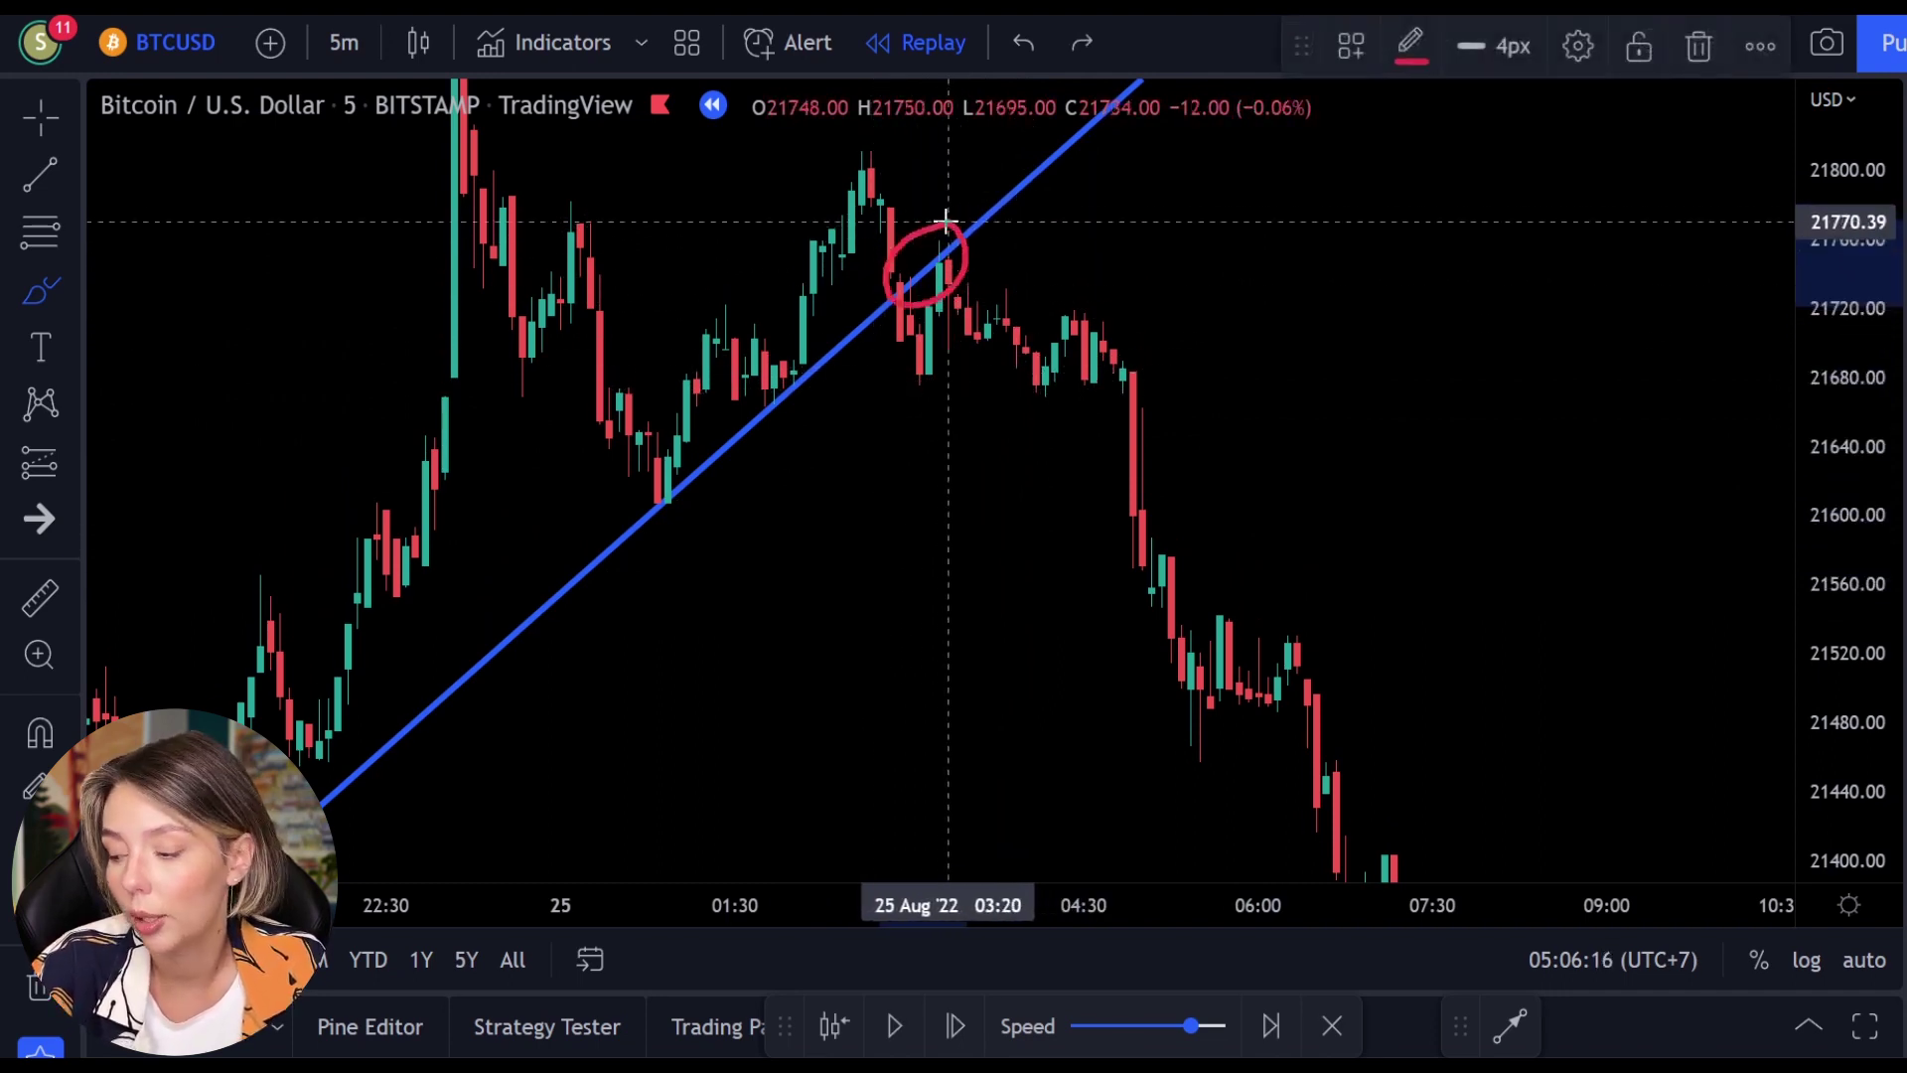
key("ctrl+z")
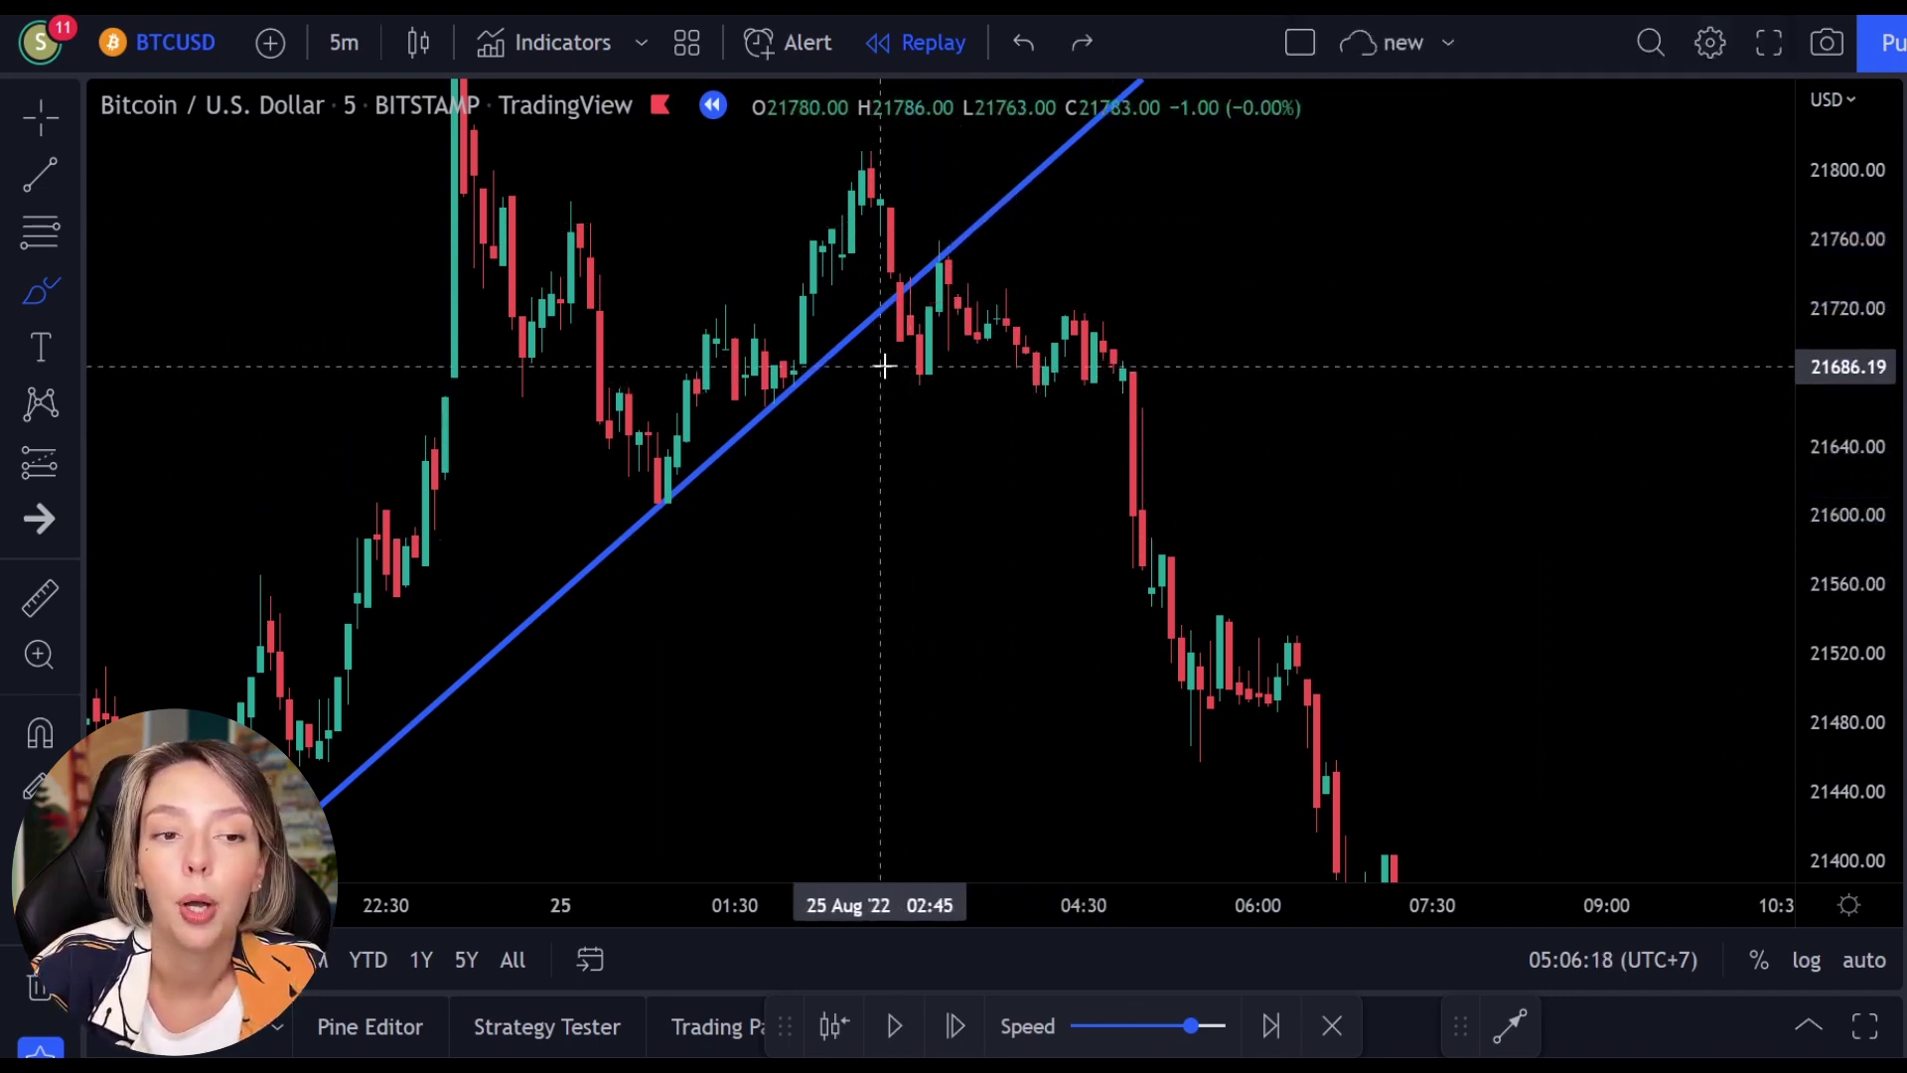
left_click_drag(884, 366, 1013, 376)
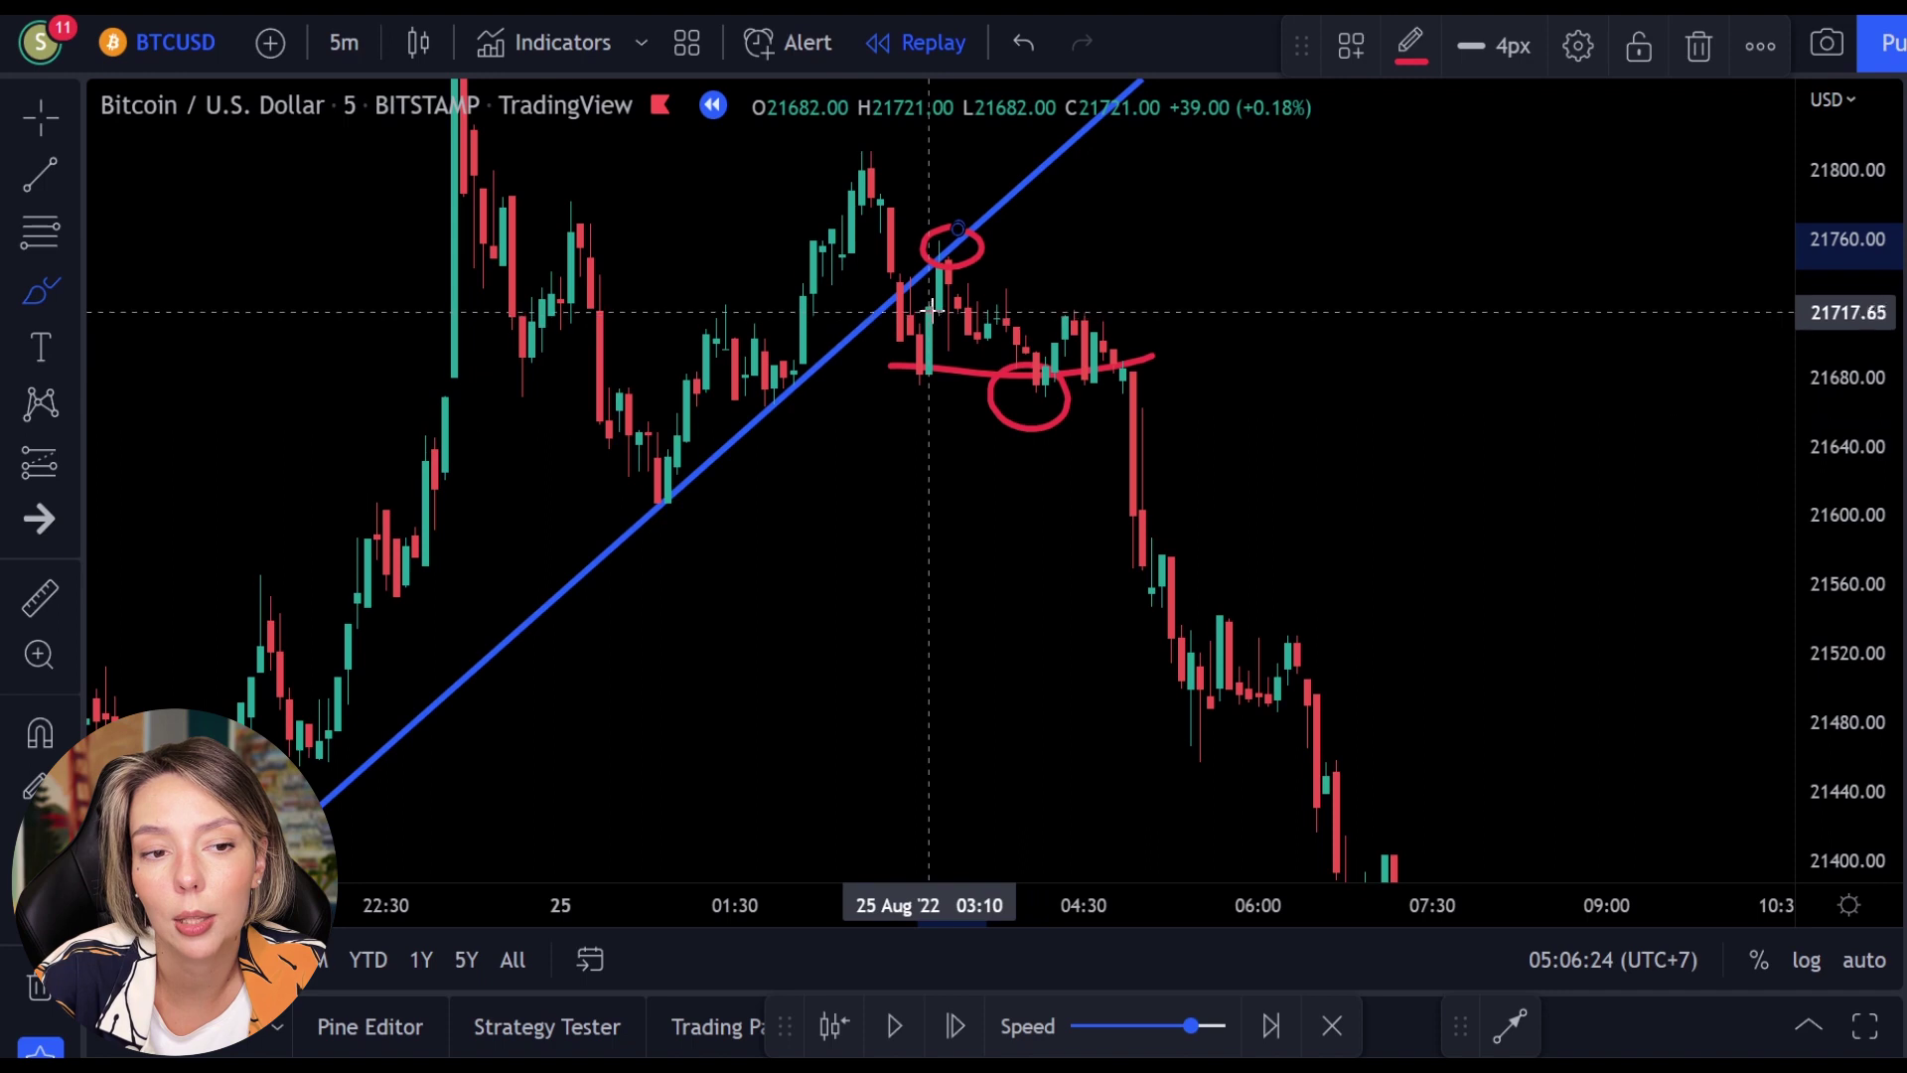
mouse_move(940, 283)
left_mouse_down()
mouse_move(998, 527)
mouse_move(926, 454)
left_mouse_up()
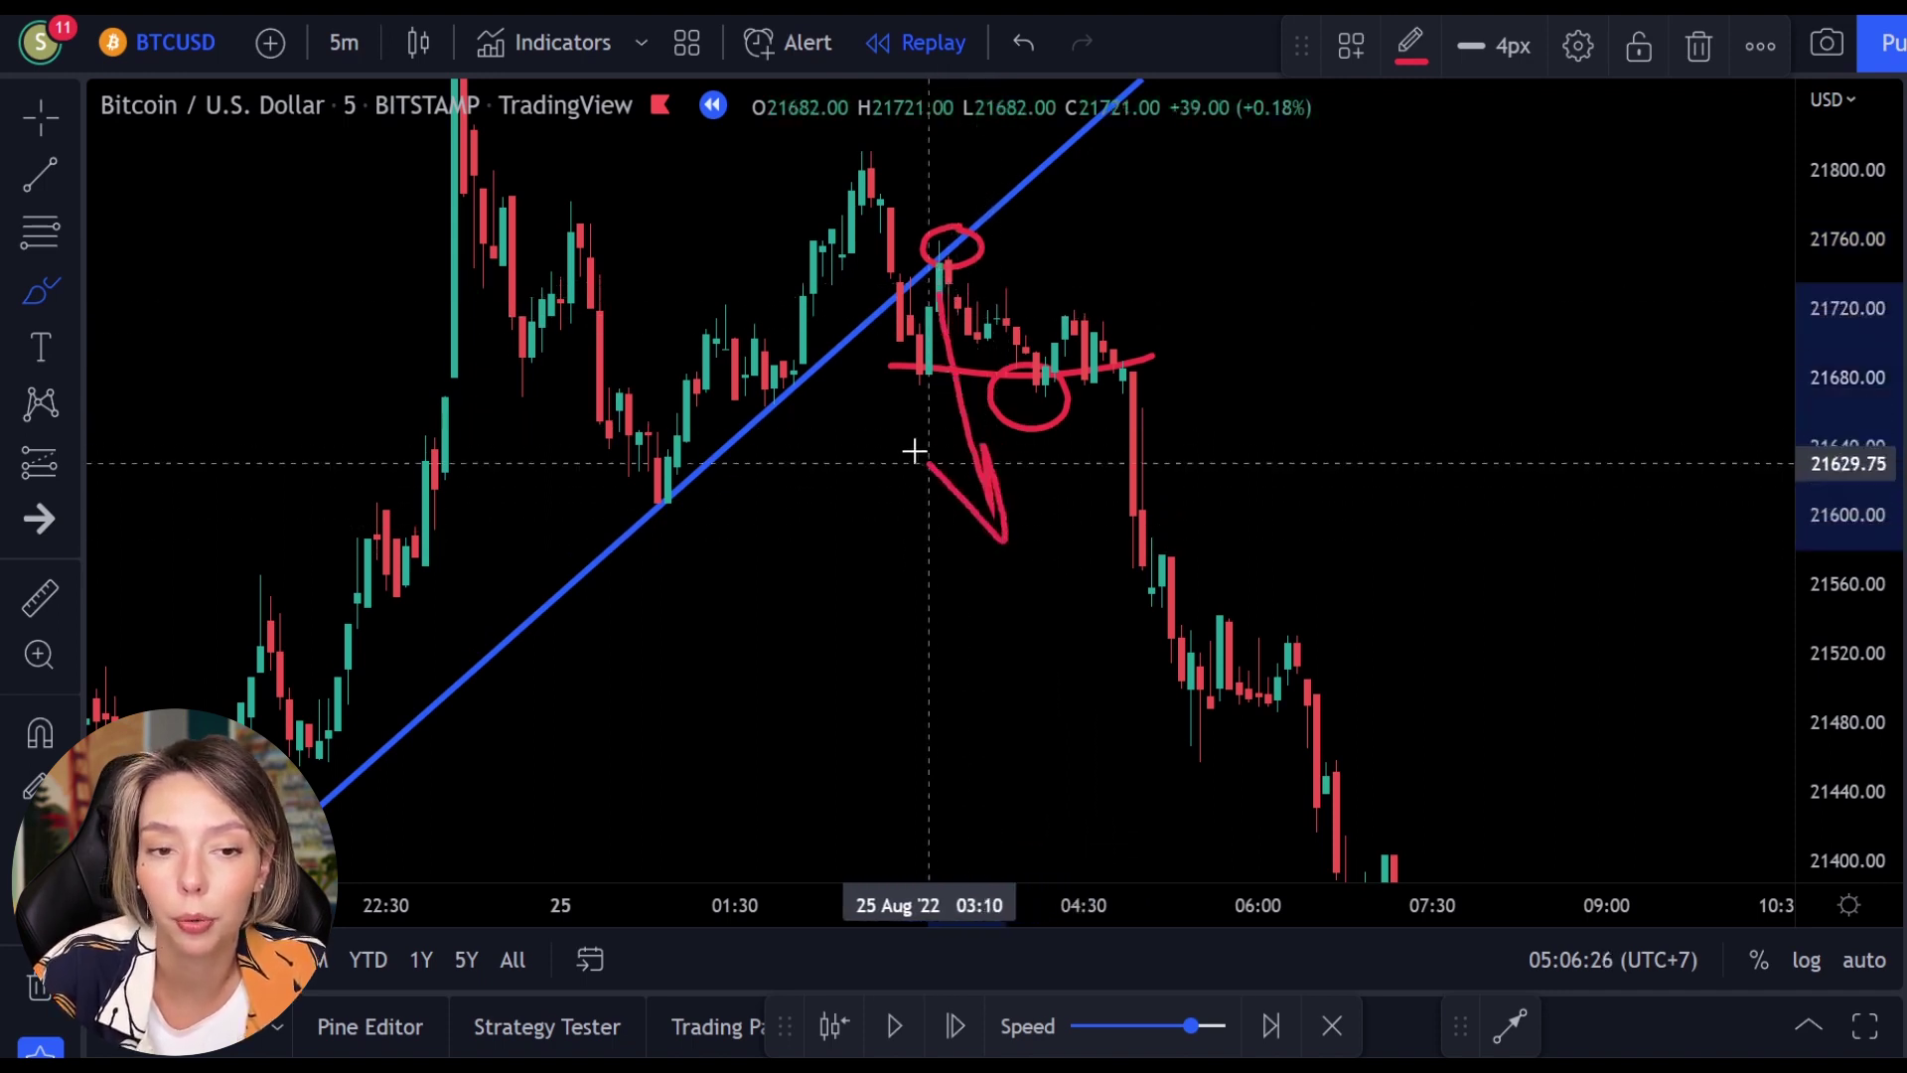
key("ctrl+z")
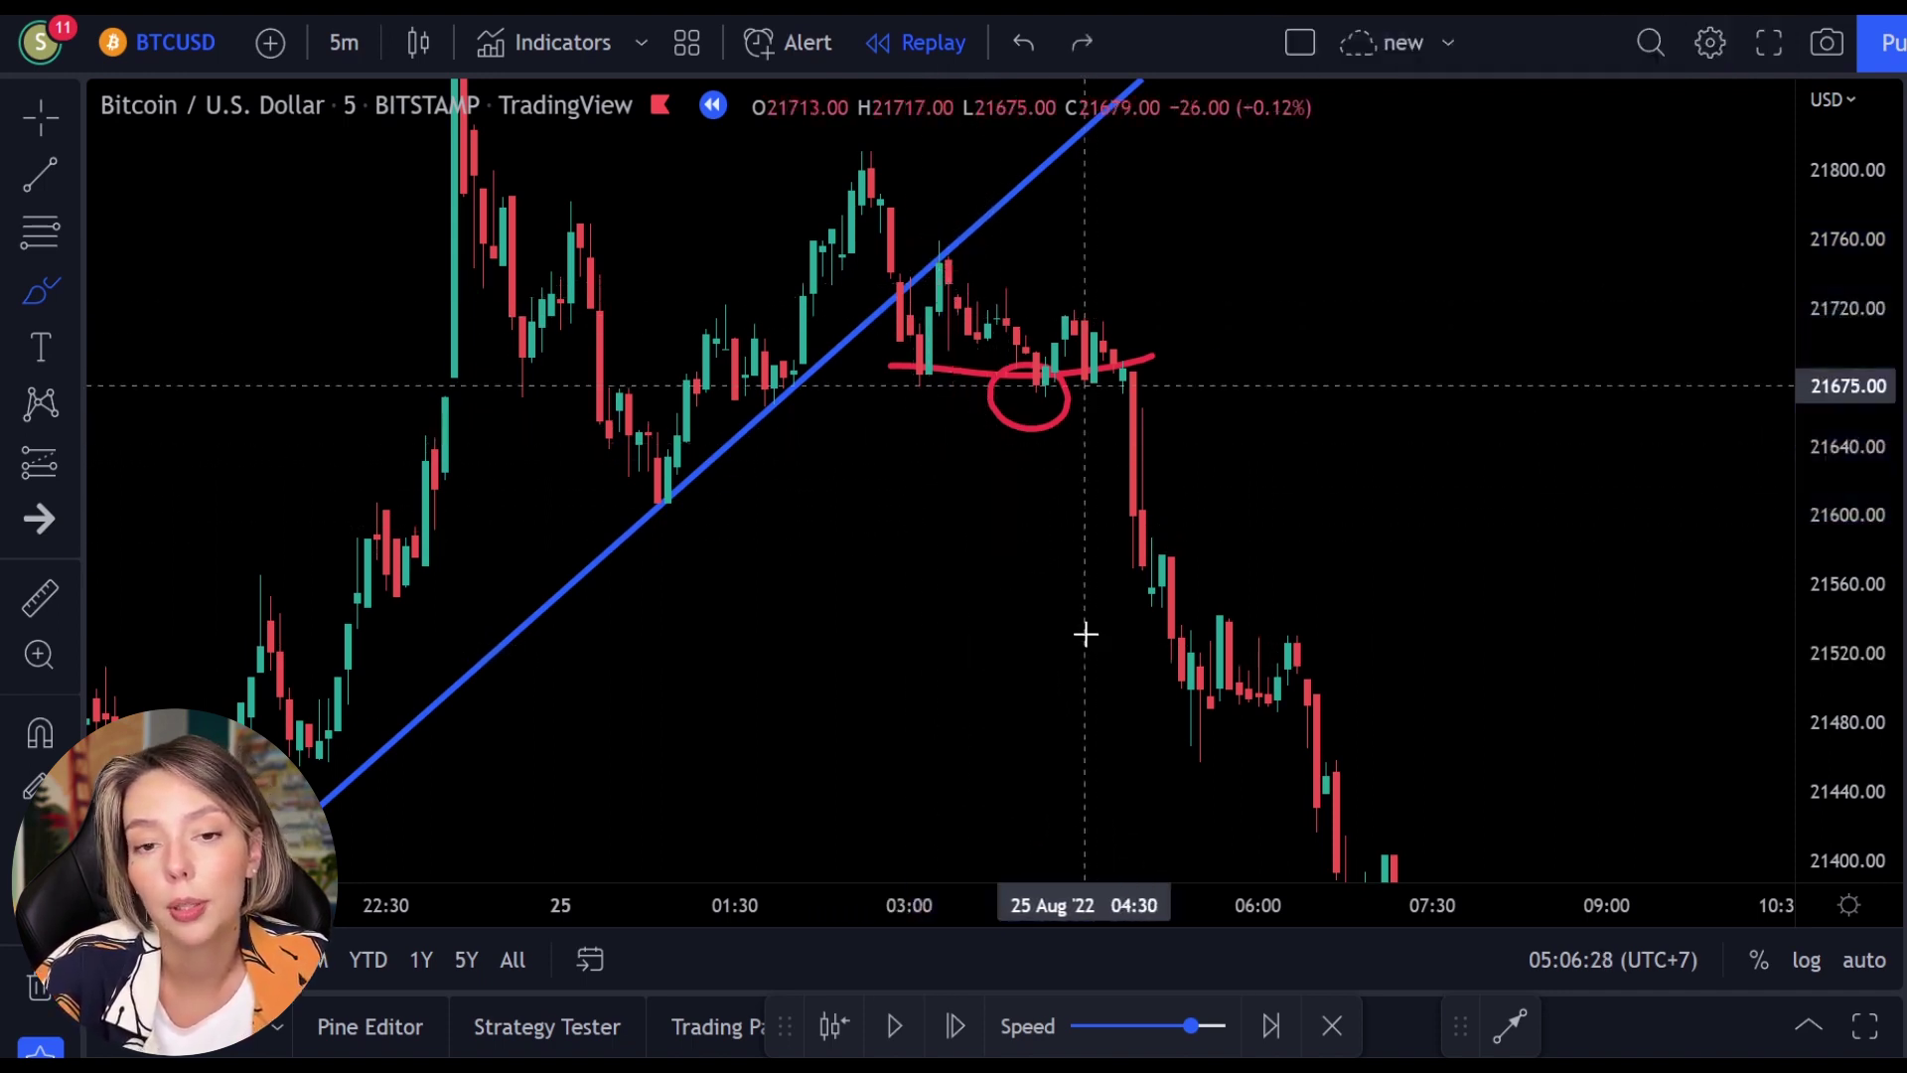
key("ctrl+z")
mouse_move(1130, 286)
left_mouse_down()
mouse_move(1494, 511)
mouse_move(1590, 660)
mouse_move(1558, 443)
mouse_move(1575, 694)
mouse_move(1374, 532)
left_mouse_up()
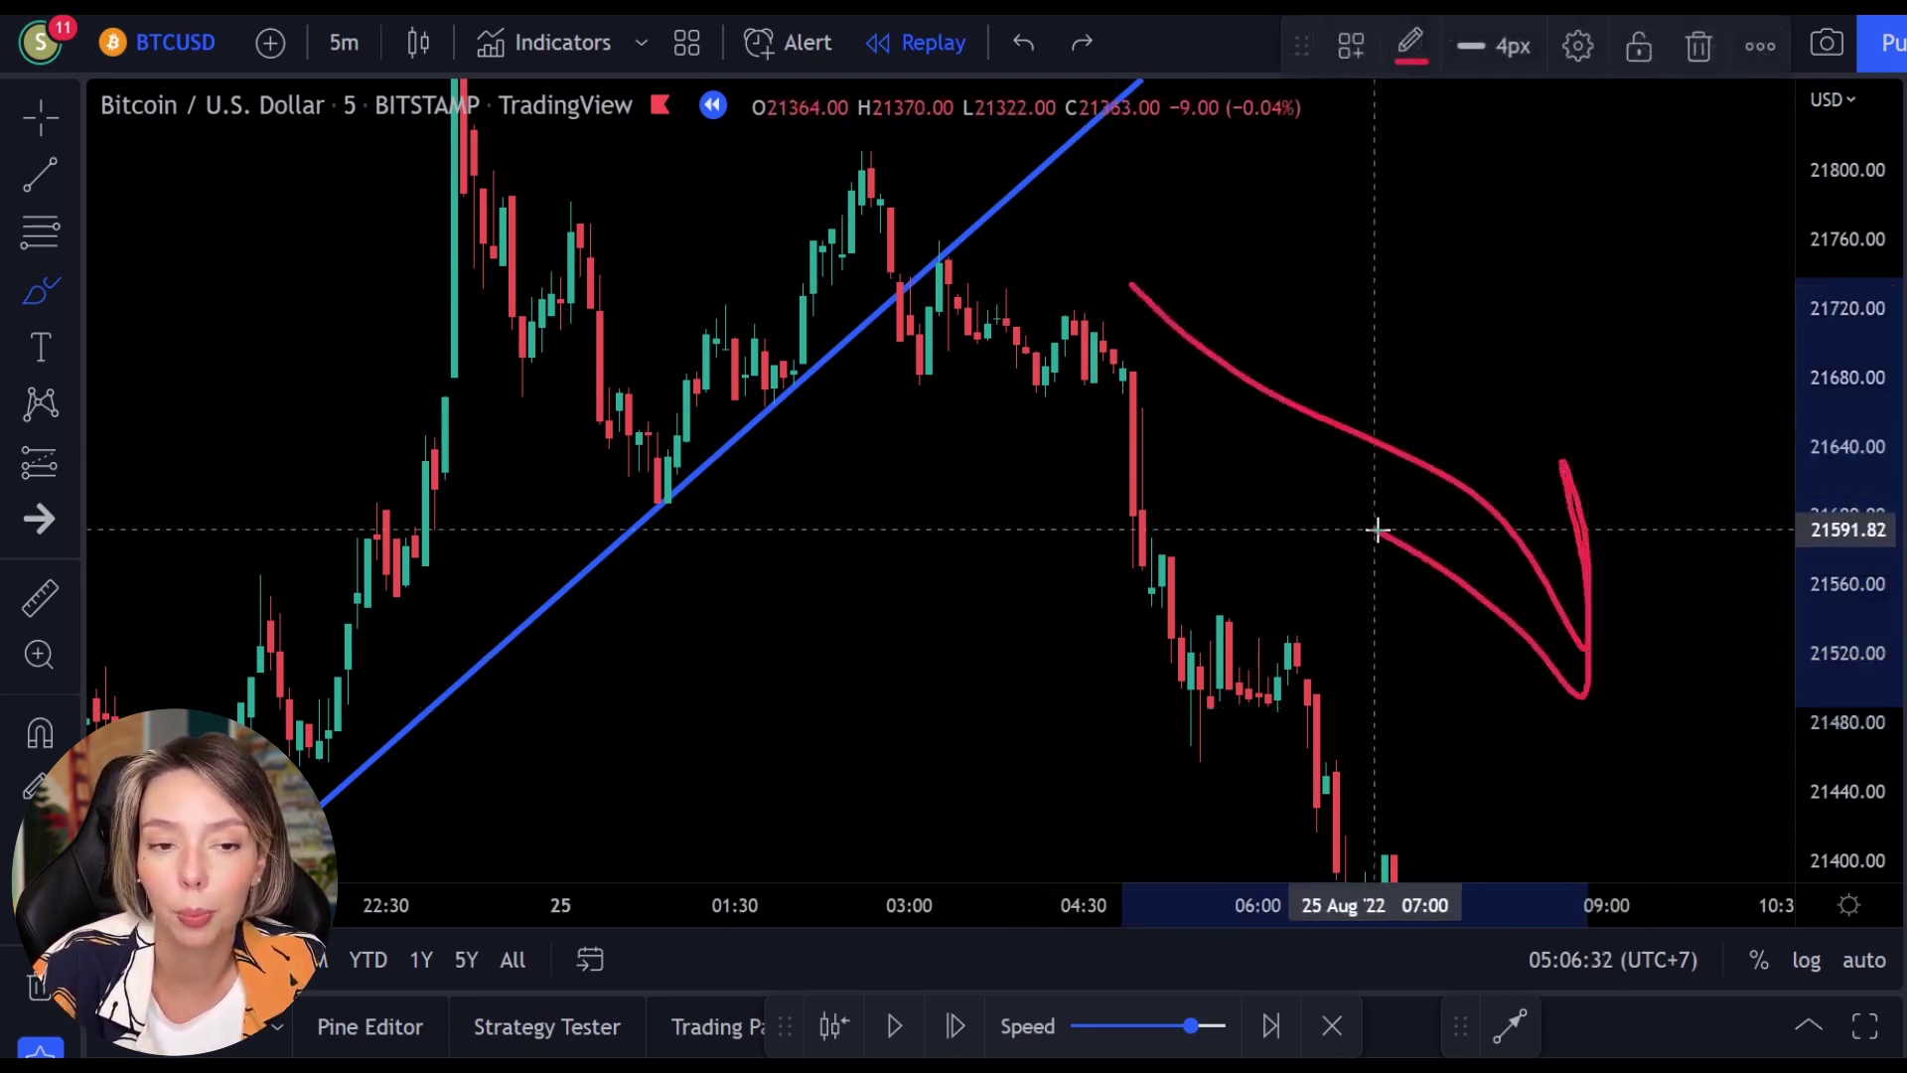
key("ctrl+z")
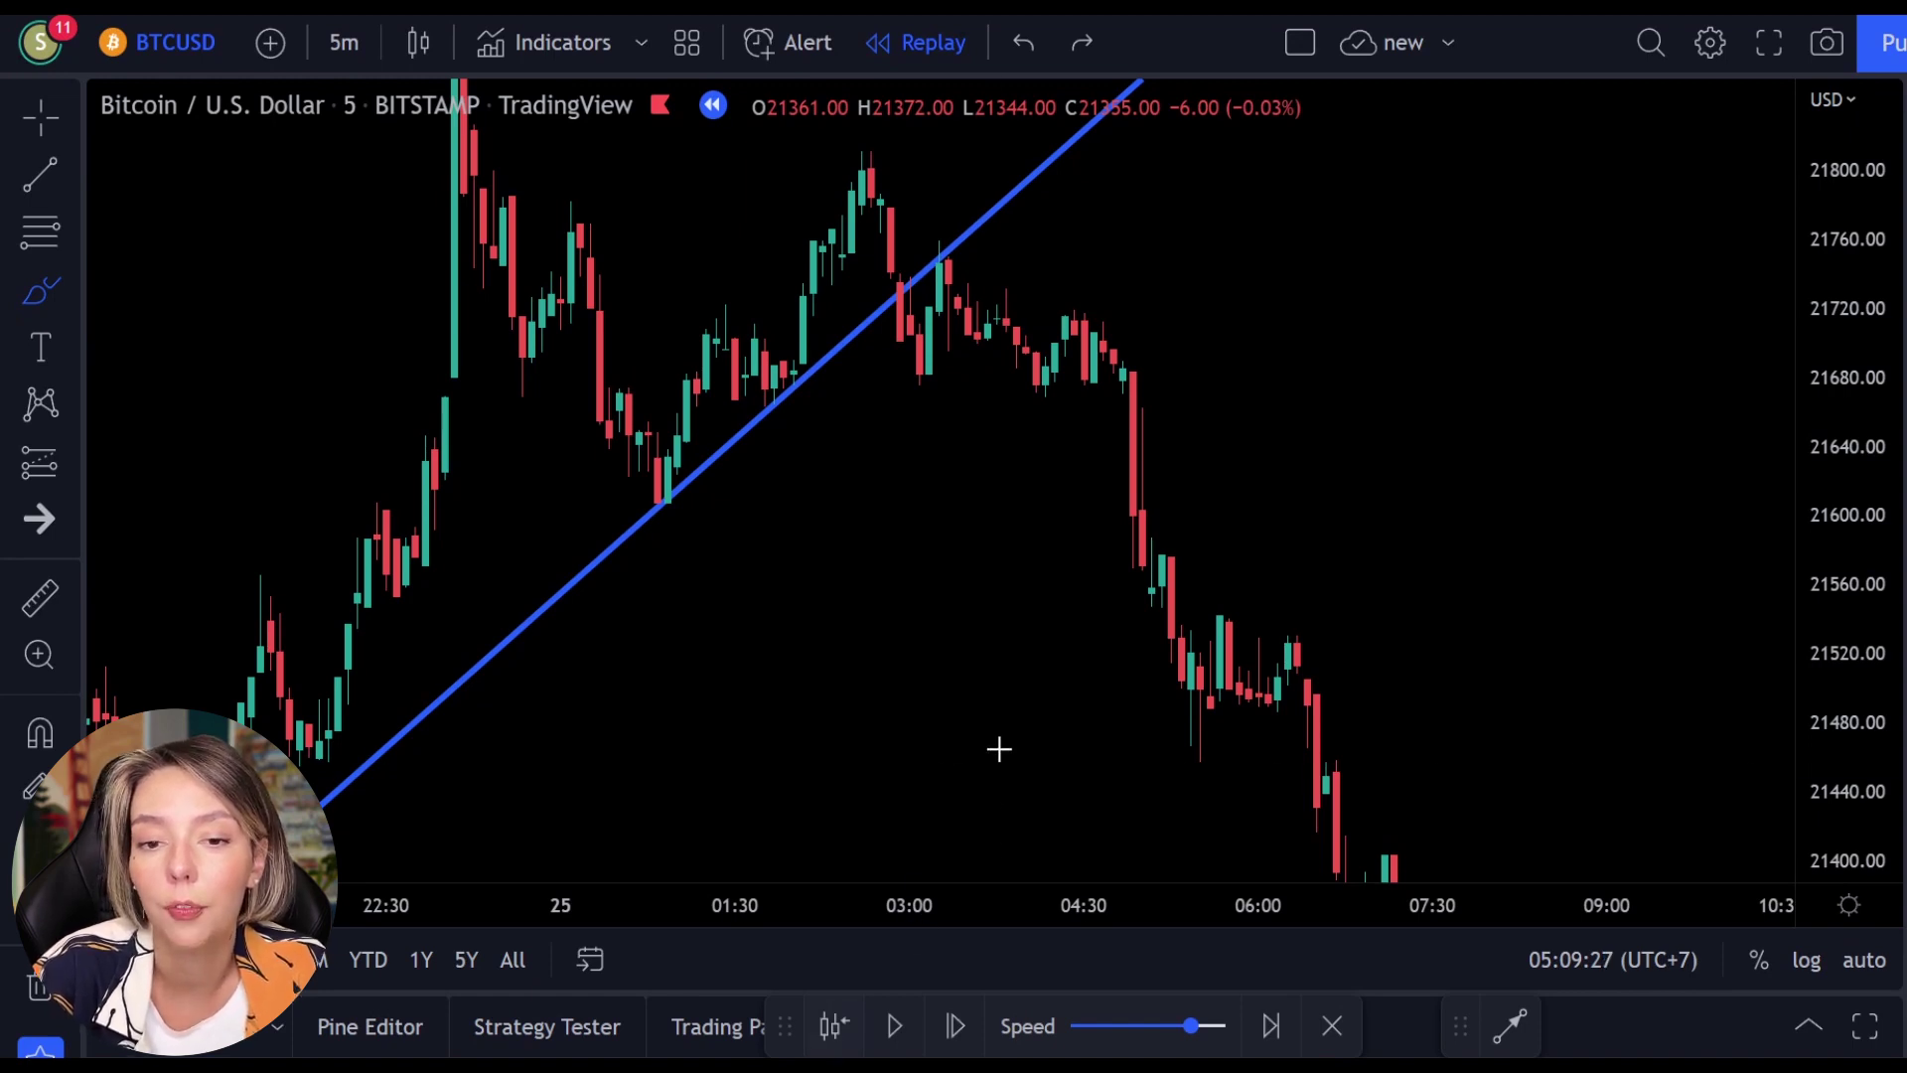
Compress the price scale to a wider range and reselect the Brush tool
left_click_drag(1830, 343, 1835, 531)
left_click(44, 287)
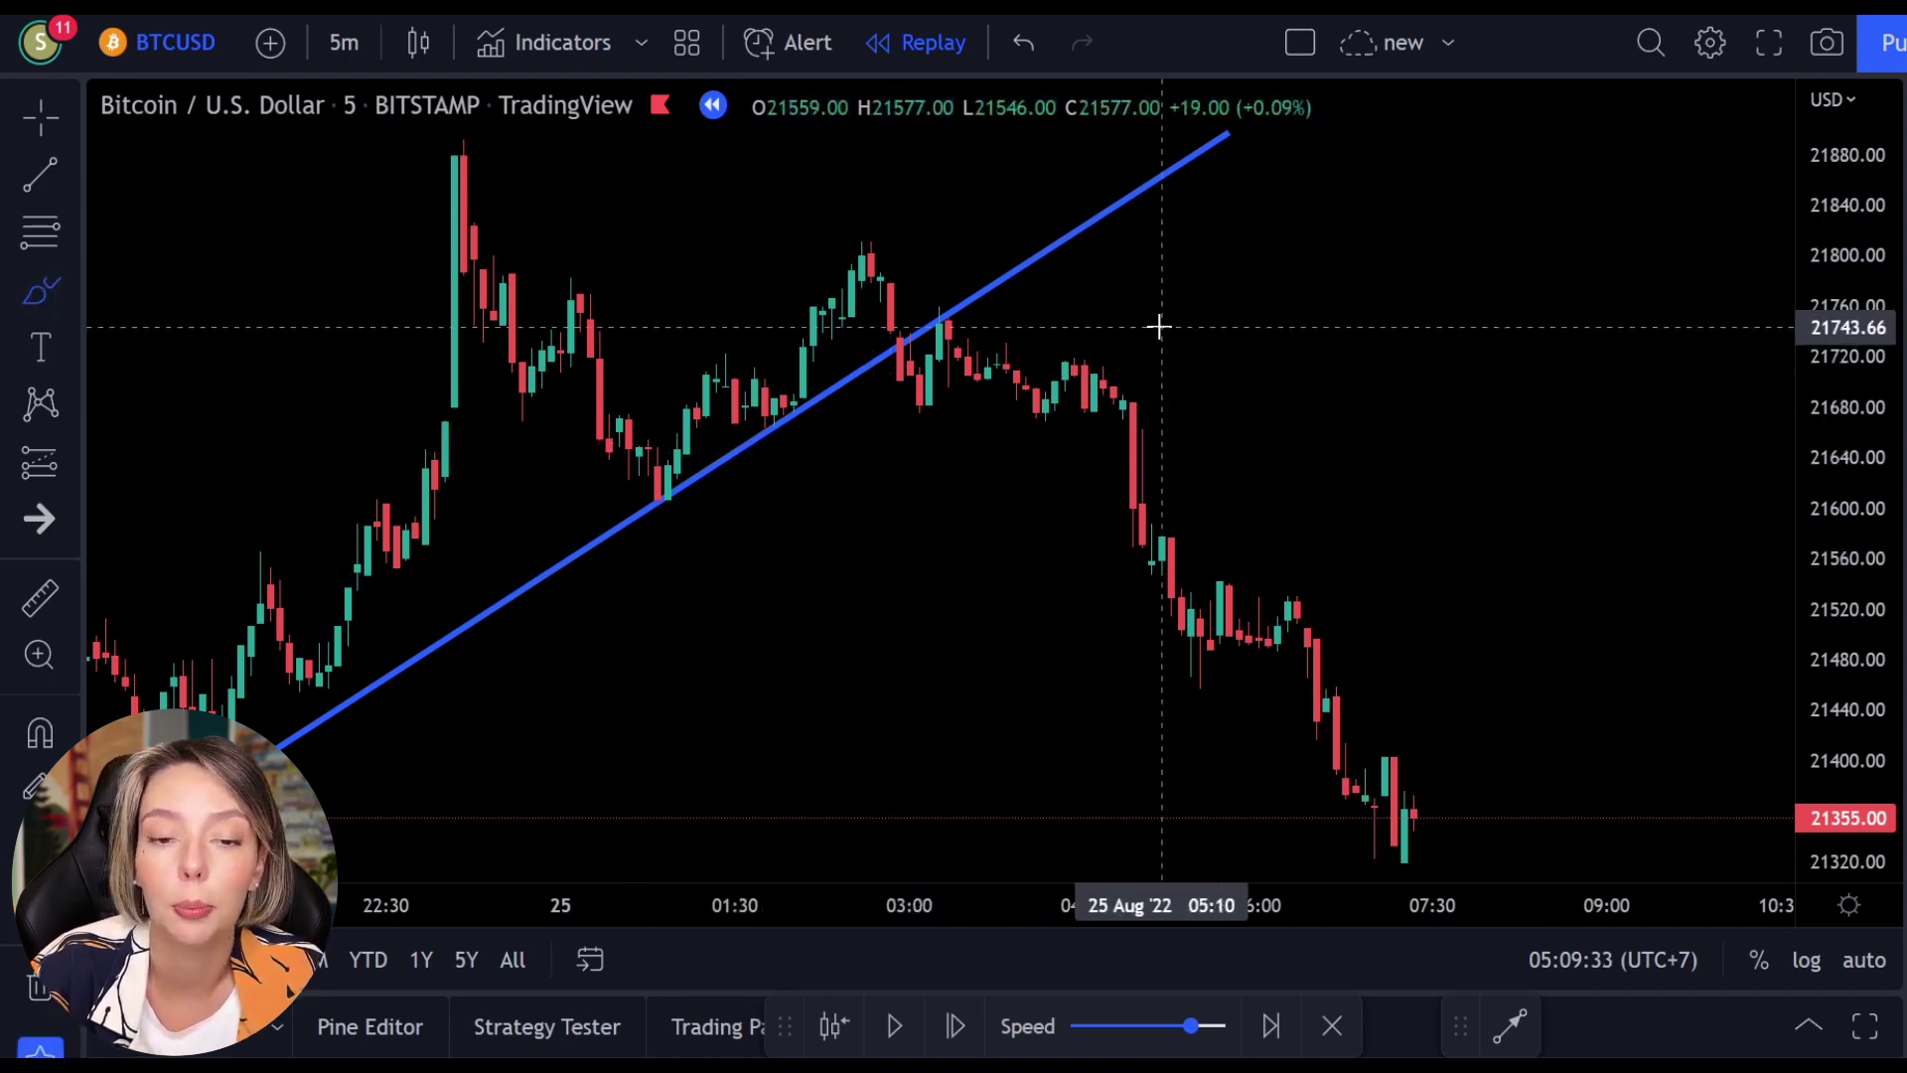
mouse_move(1112, 843)
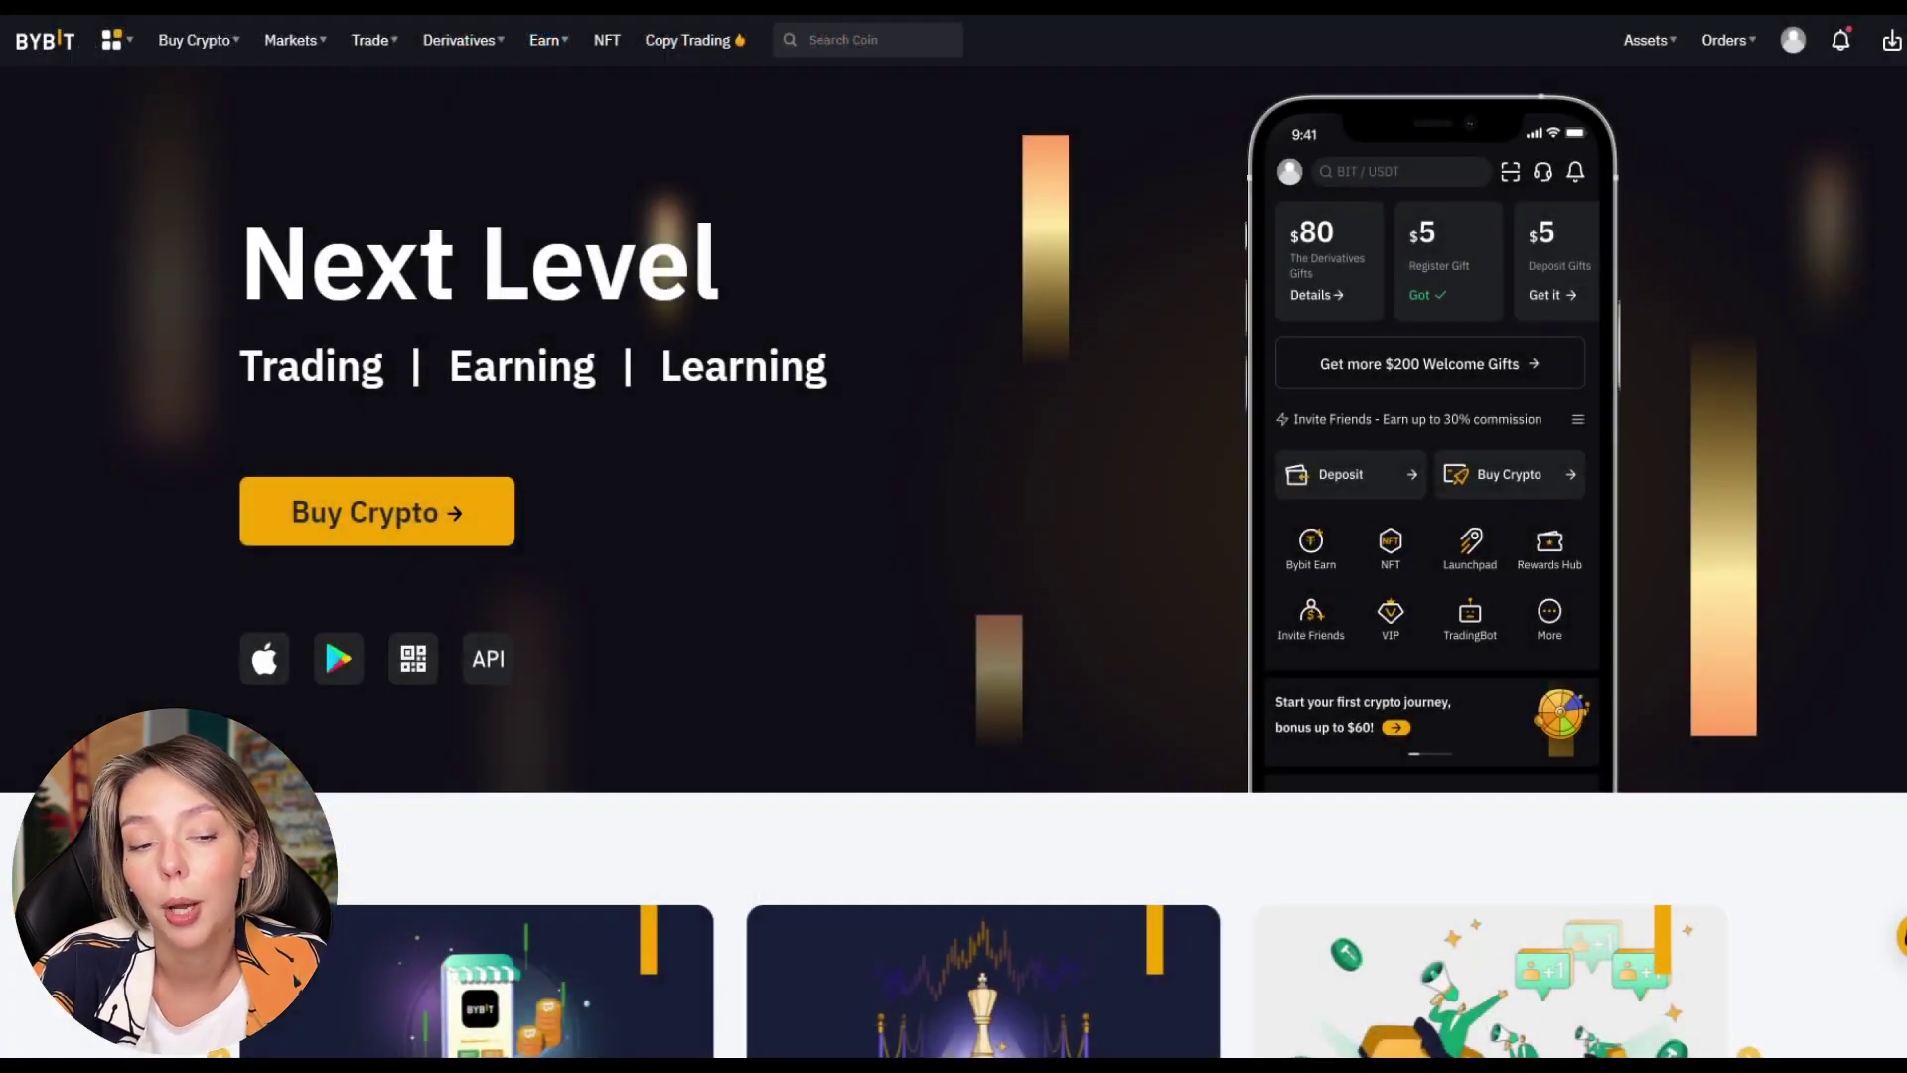
Scroll down the Bybit homepage to the hot coins and market lists, then back up
scroll(1071, 278, "down", 4)
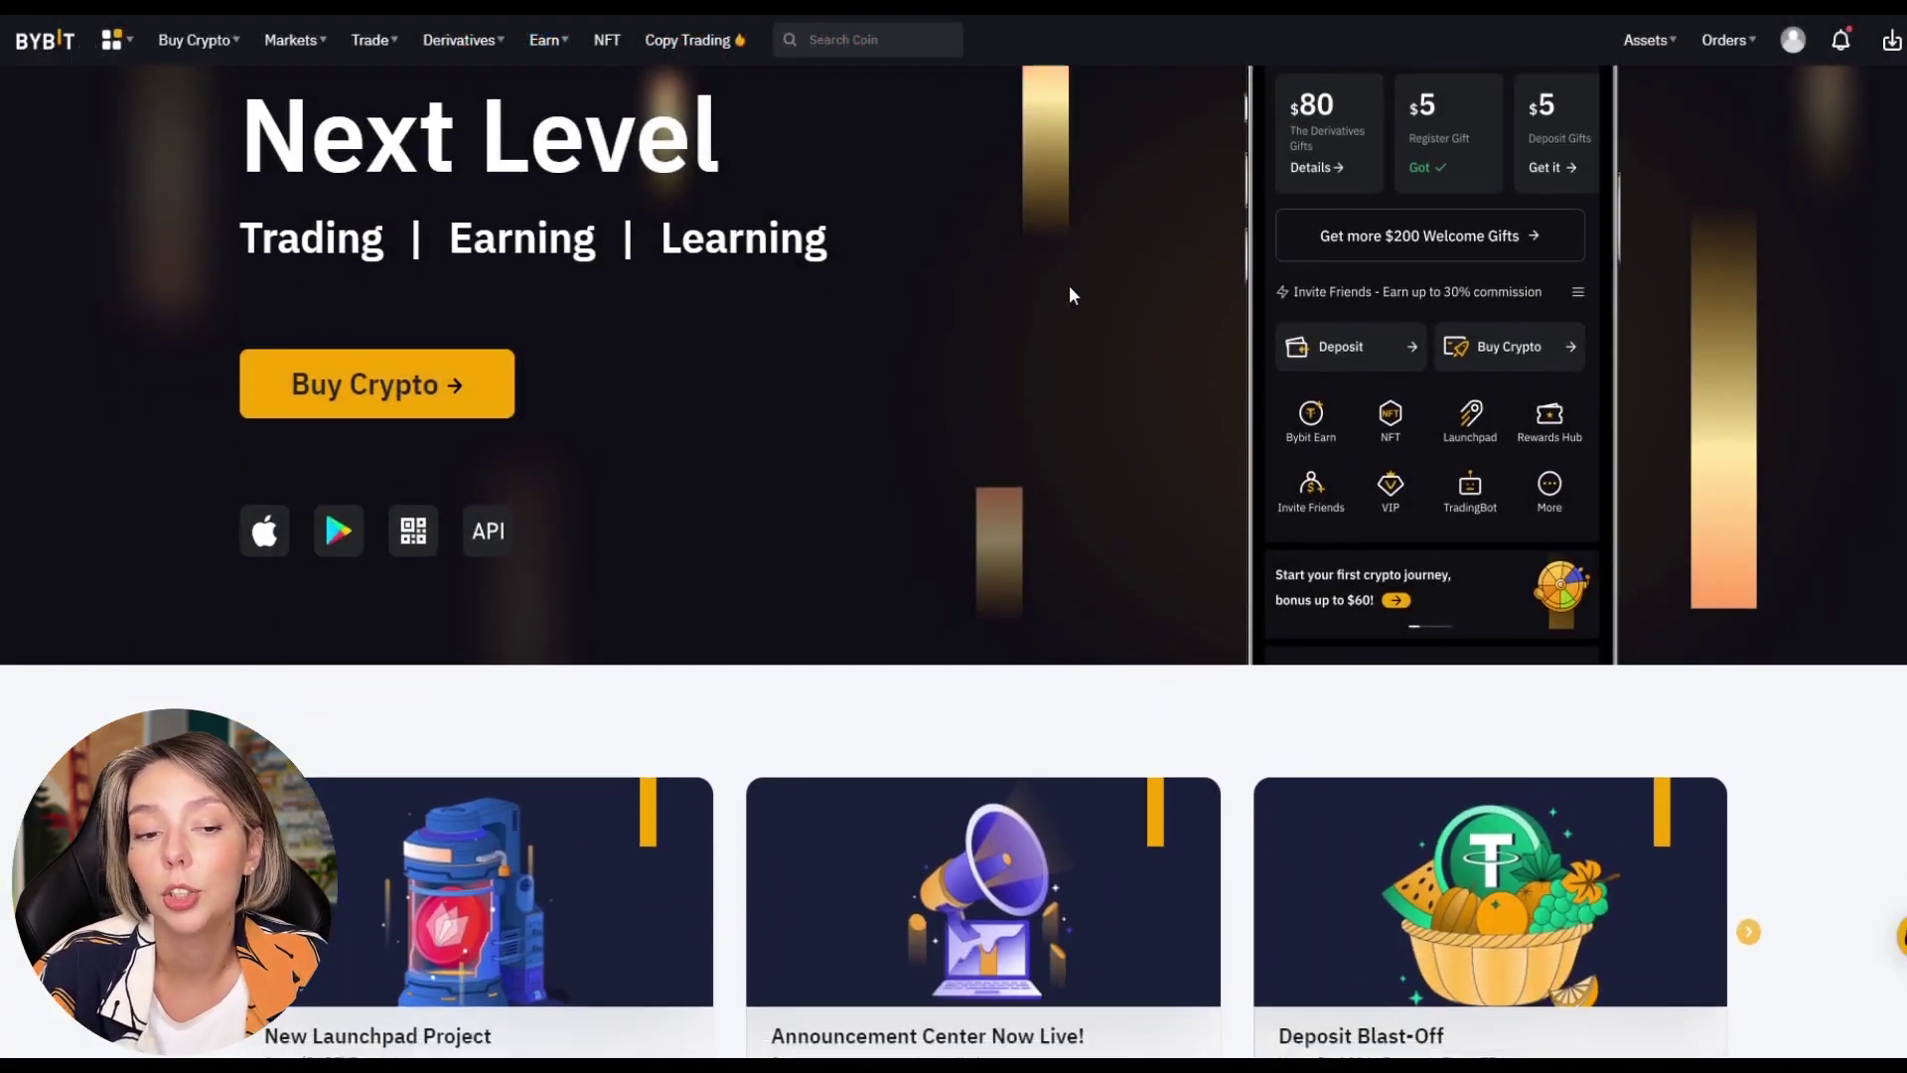
scroll(1682, 491, "down", 10)
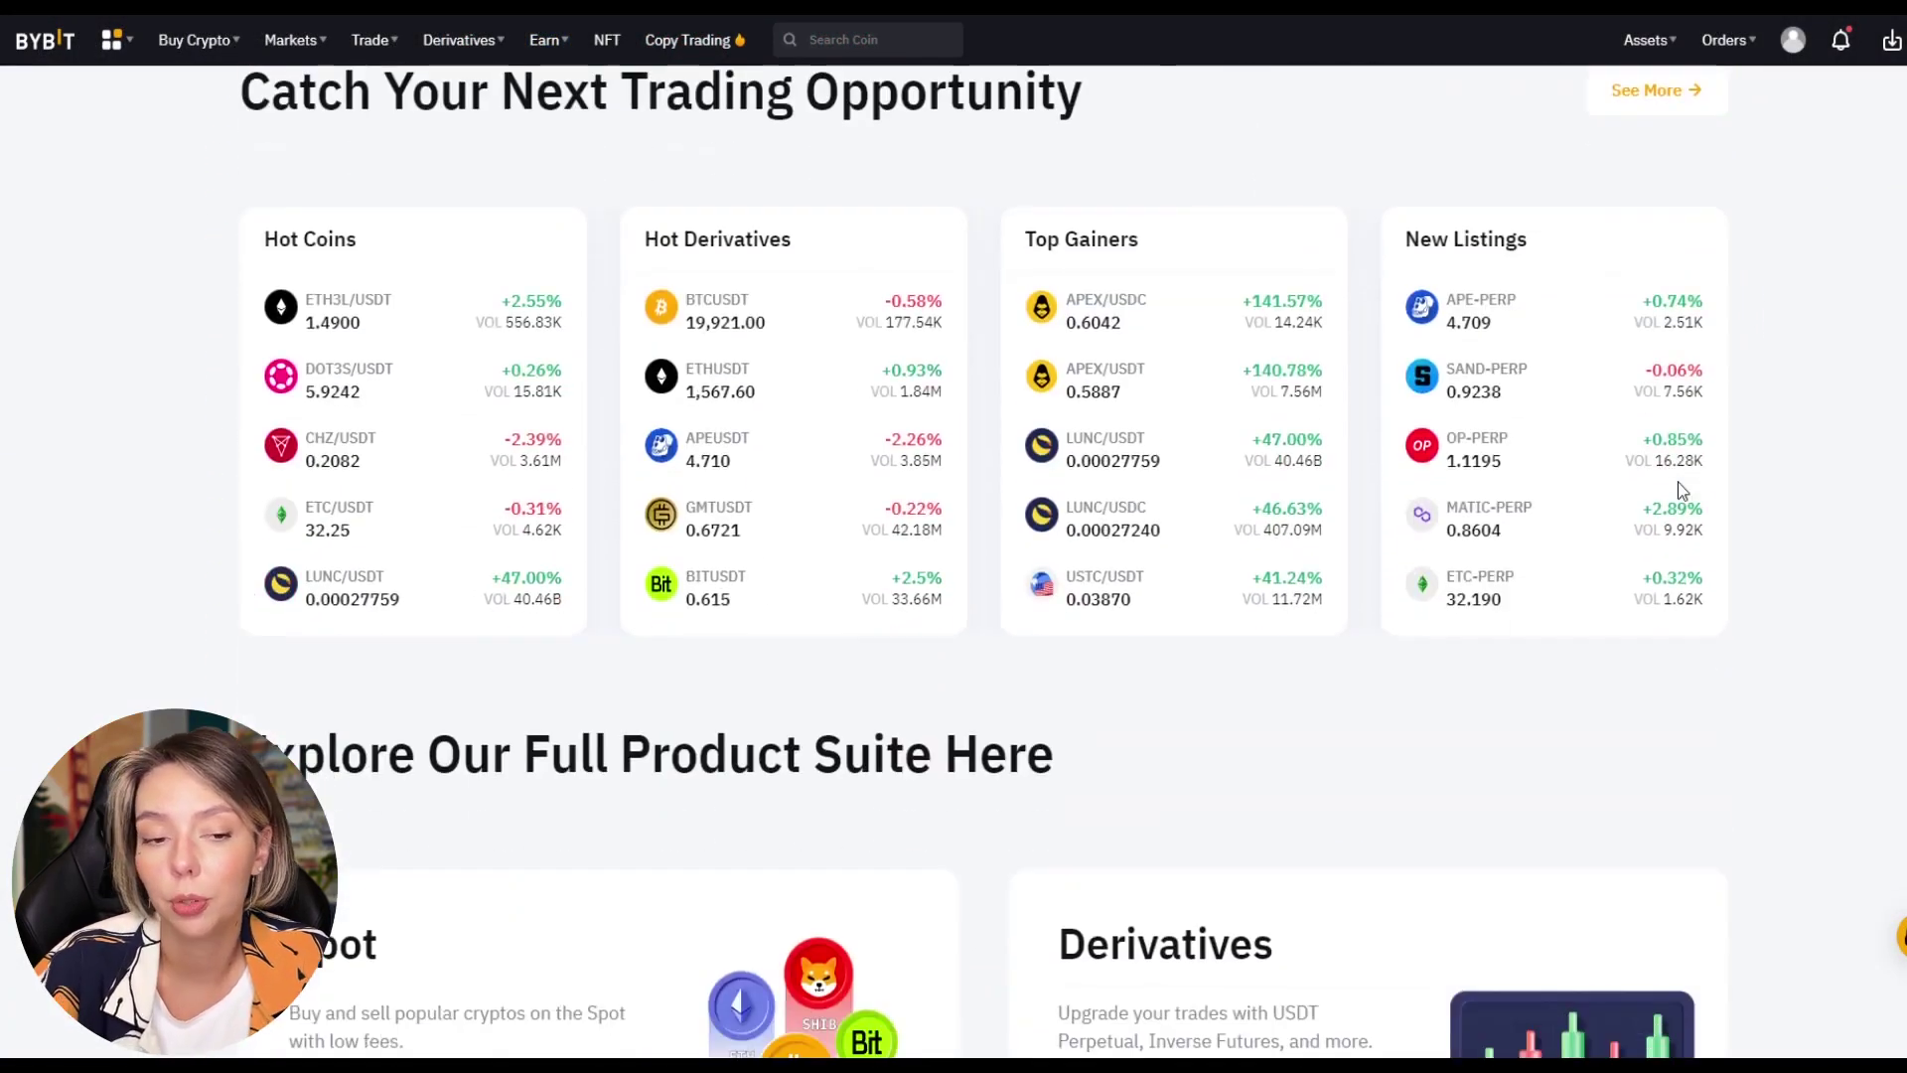
scroll(1678, 477, "up", 15)
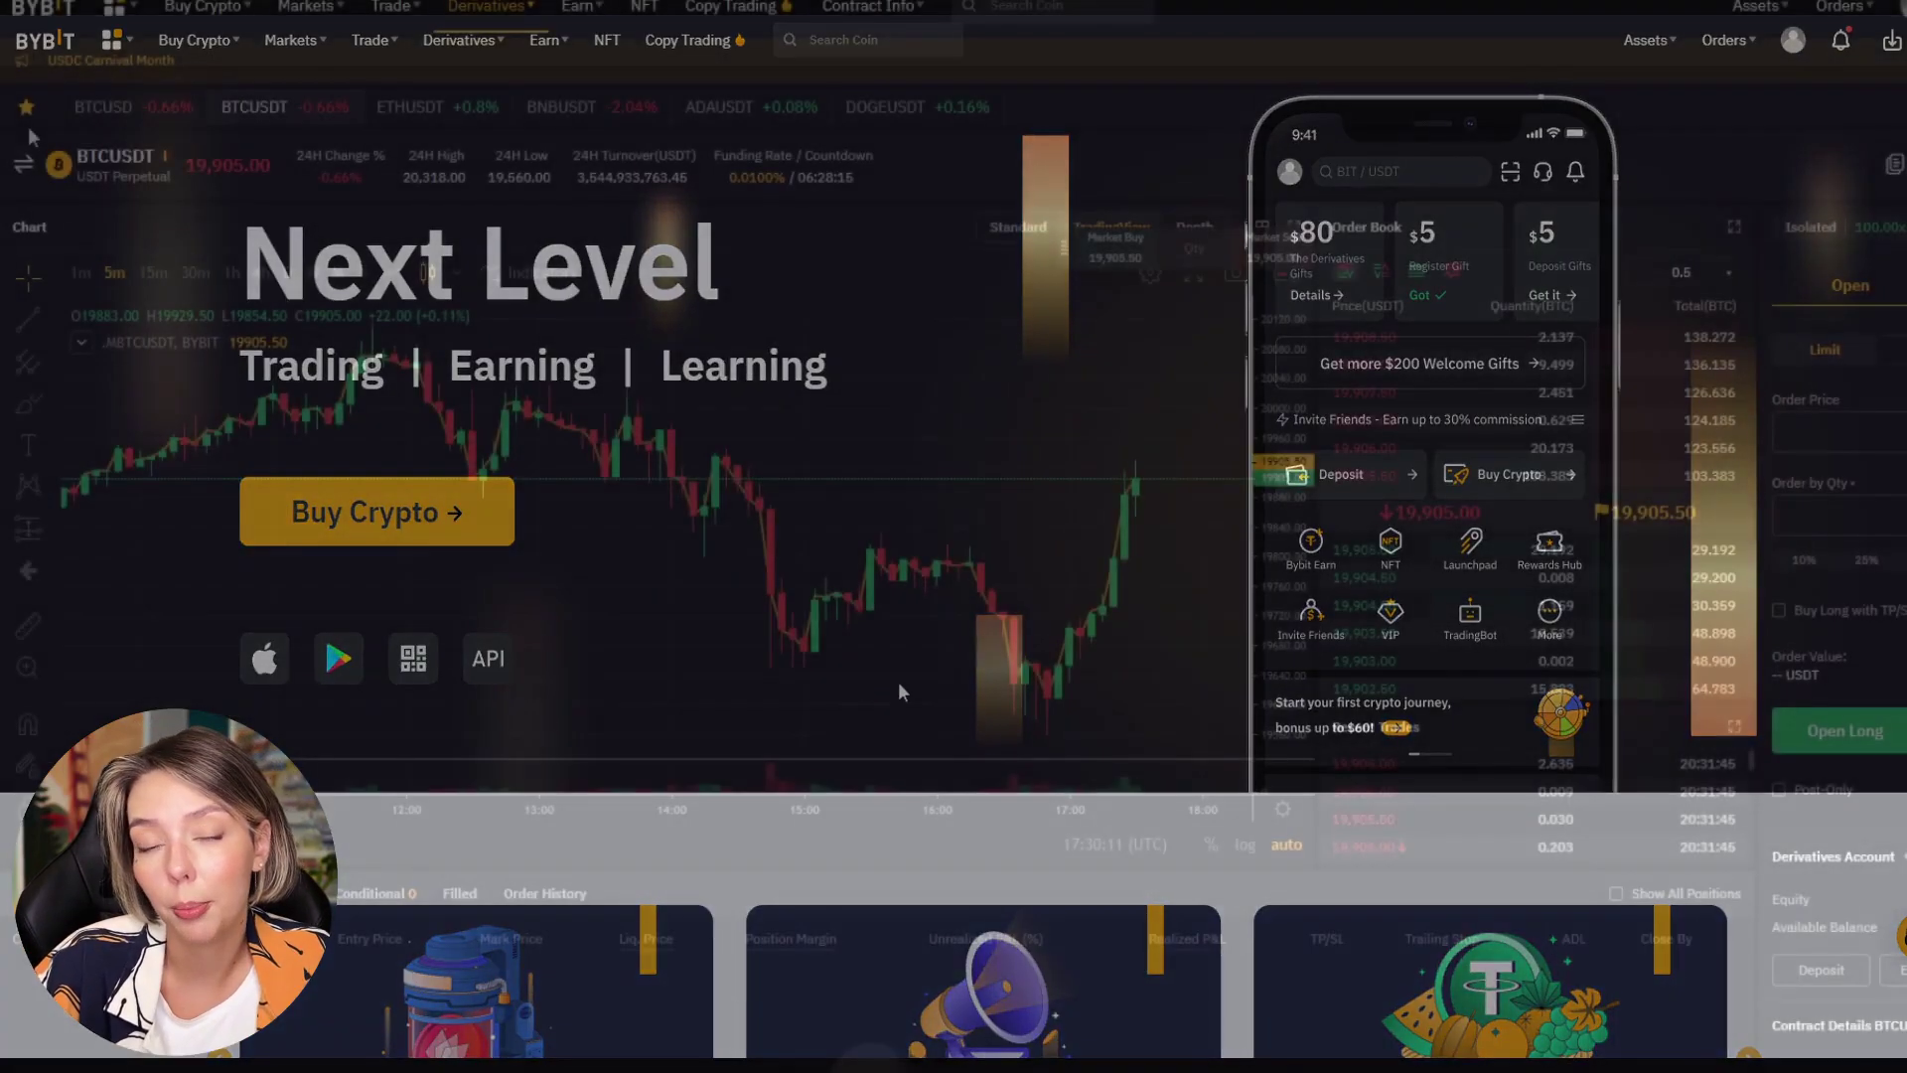
Open the BTCUSDT derivatives trading page and close the contract list
left_click(89, 248)
scroll(153, 463, "down", 3)
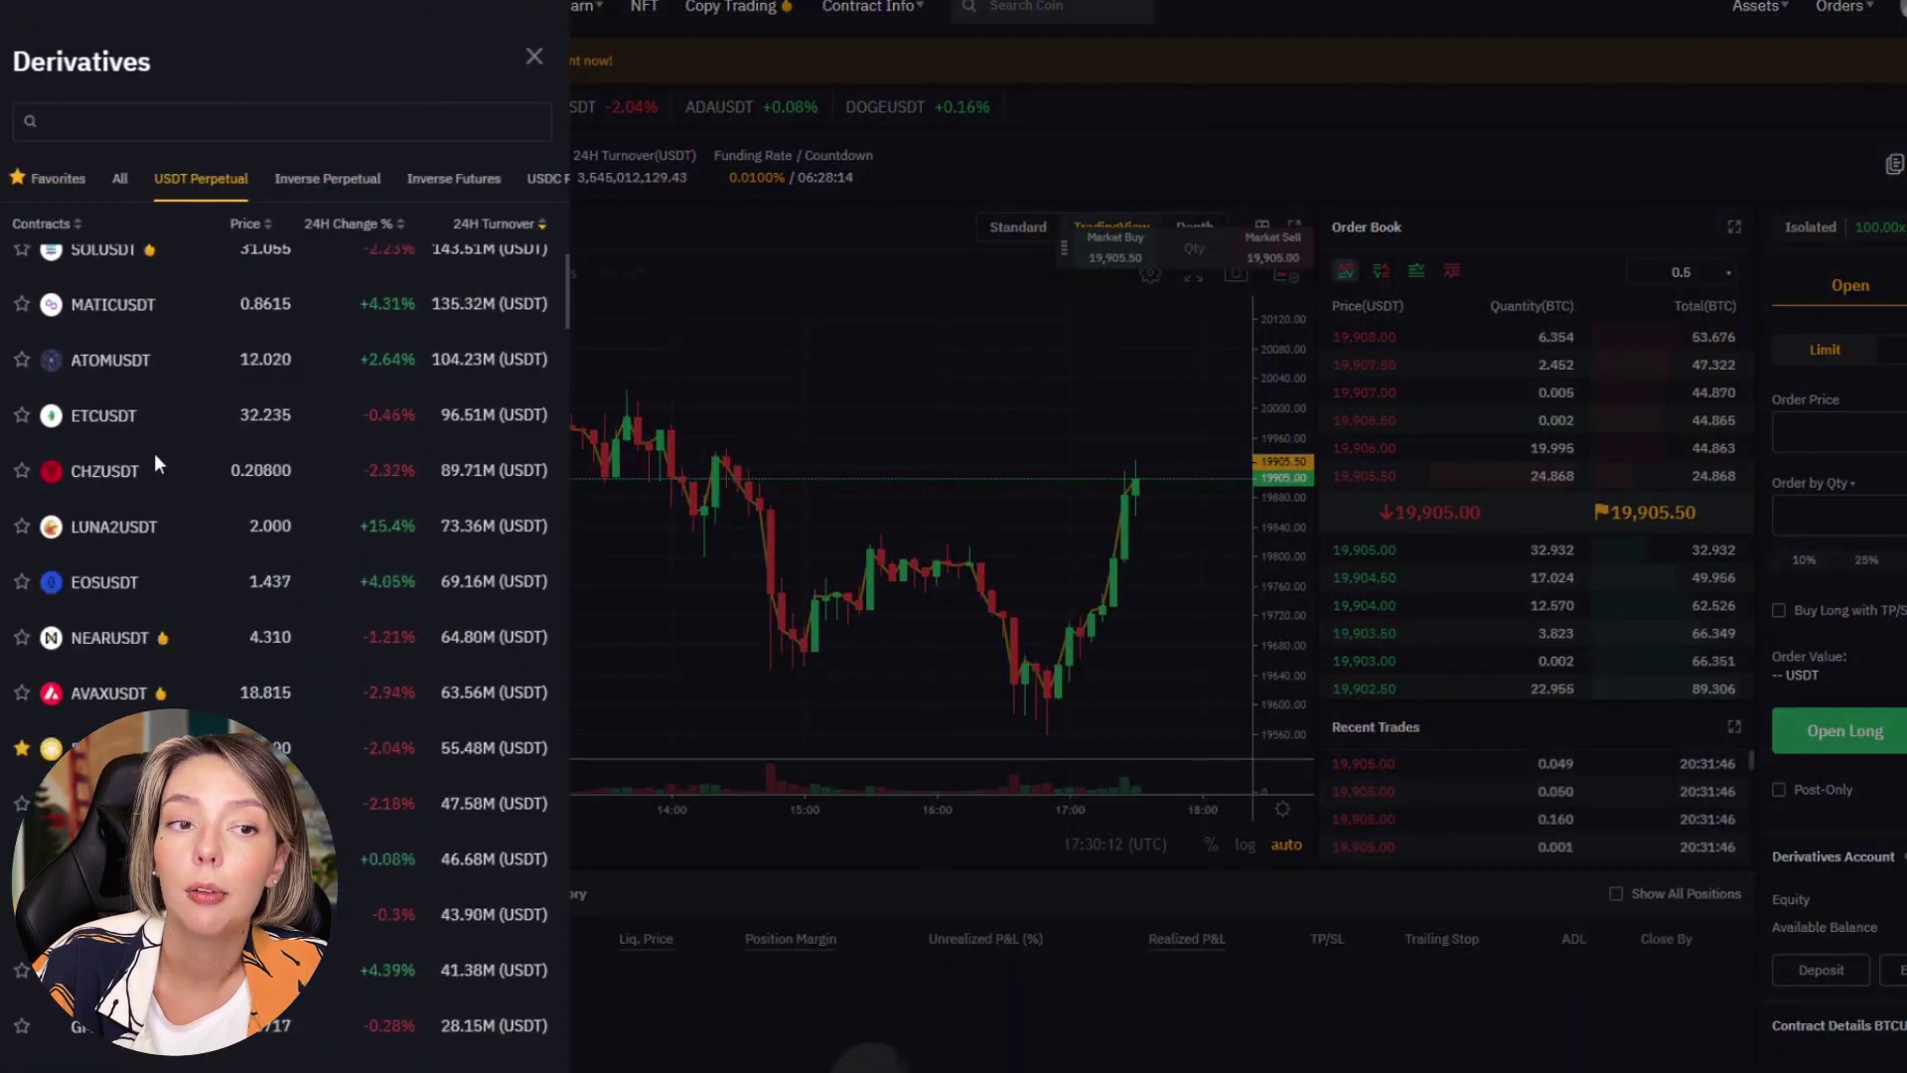
scroll(159, 475, "down", 20)
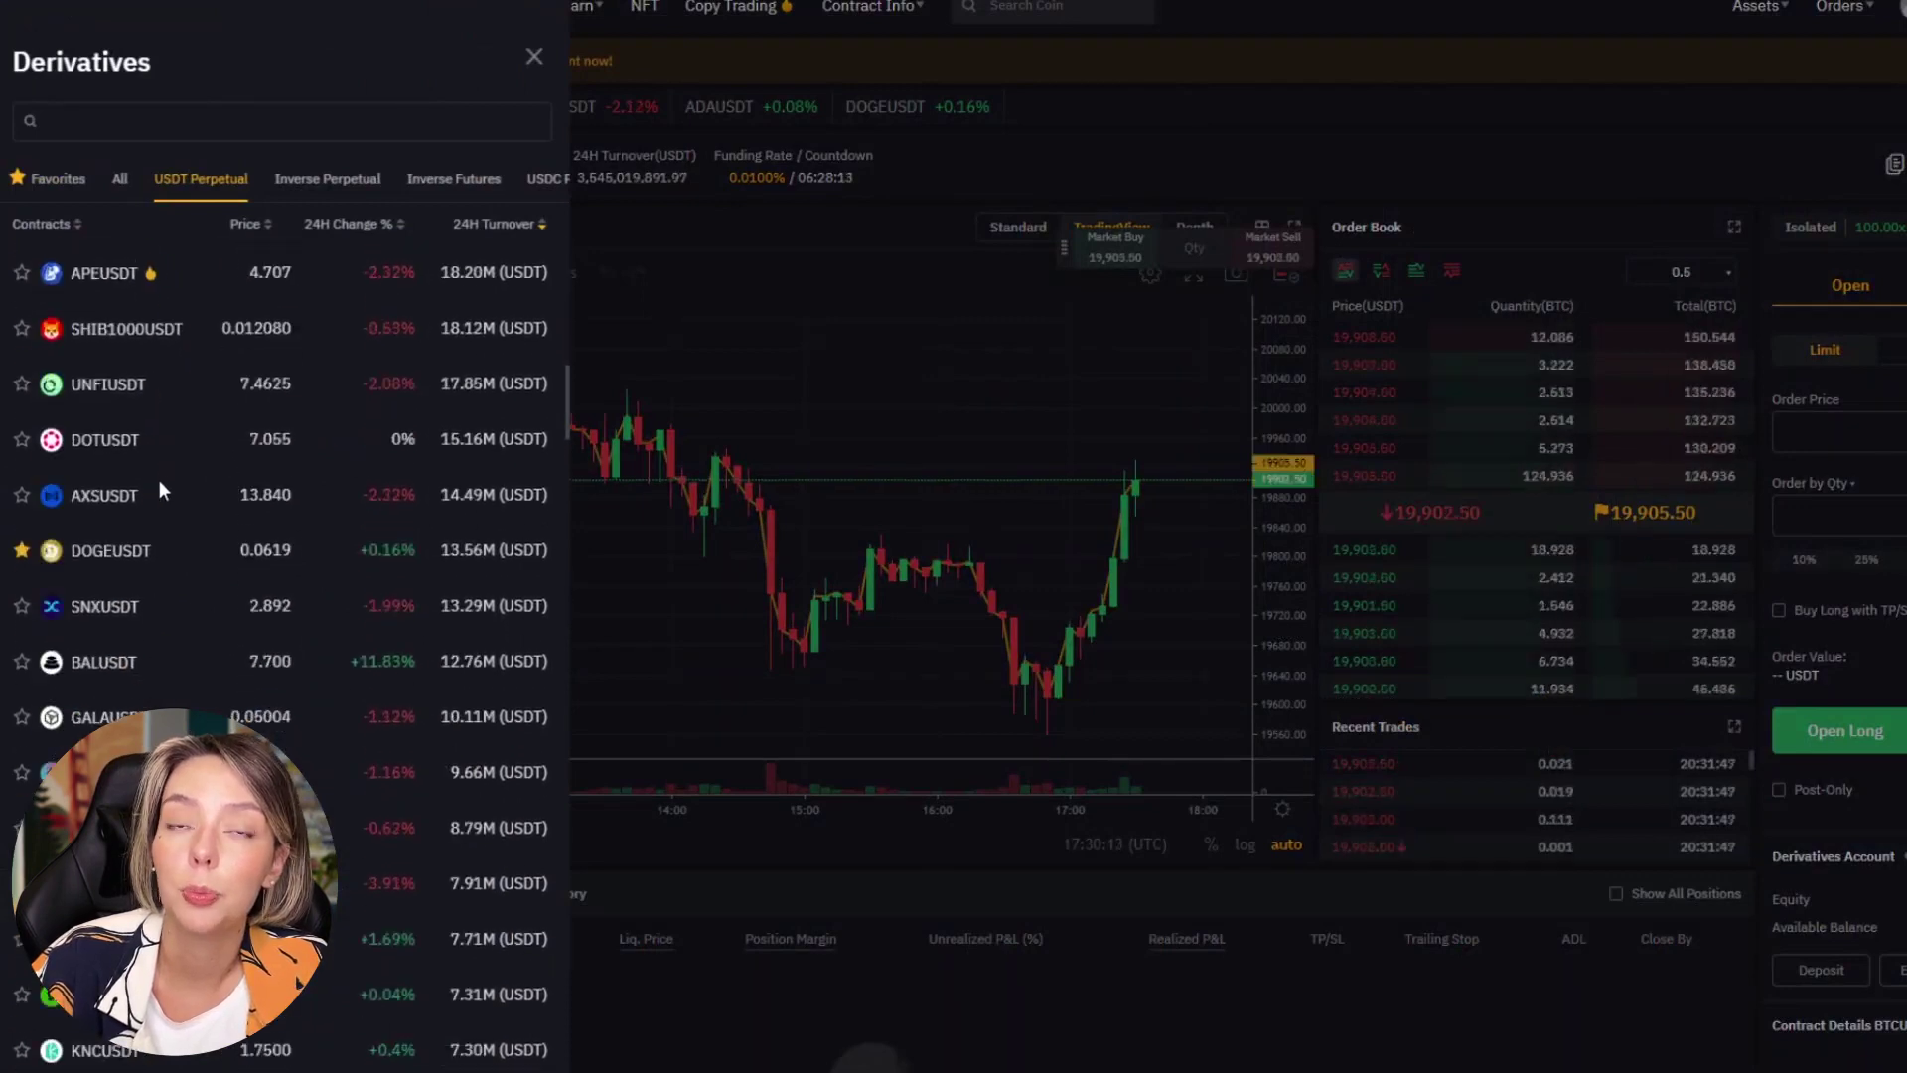
scroll(168, 501, "down", 10)
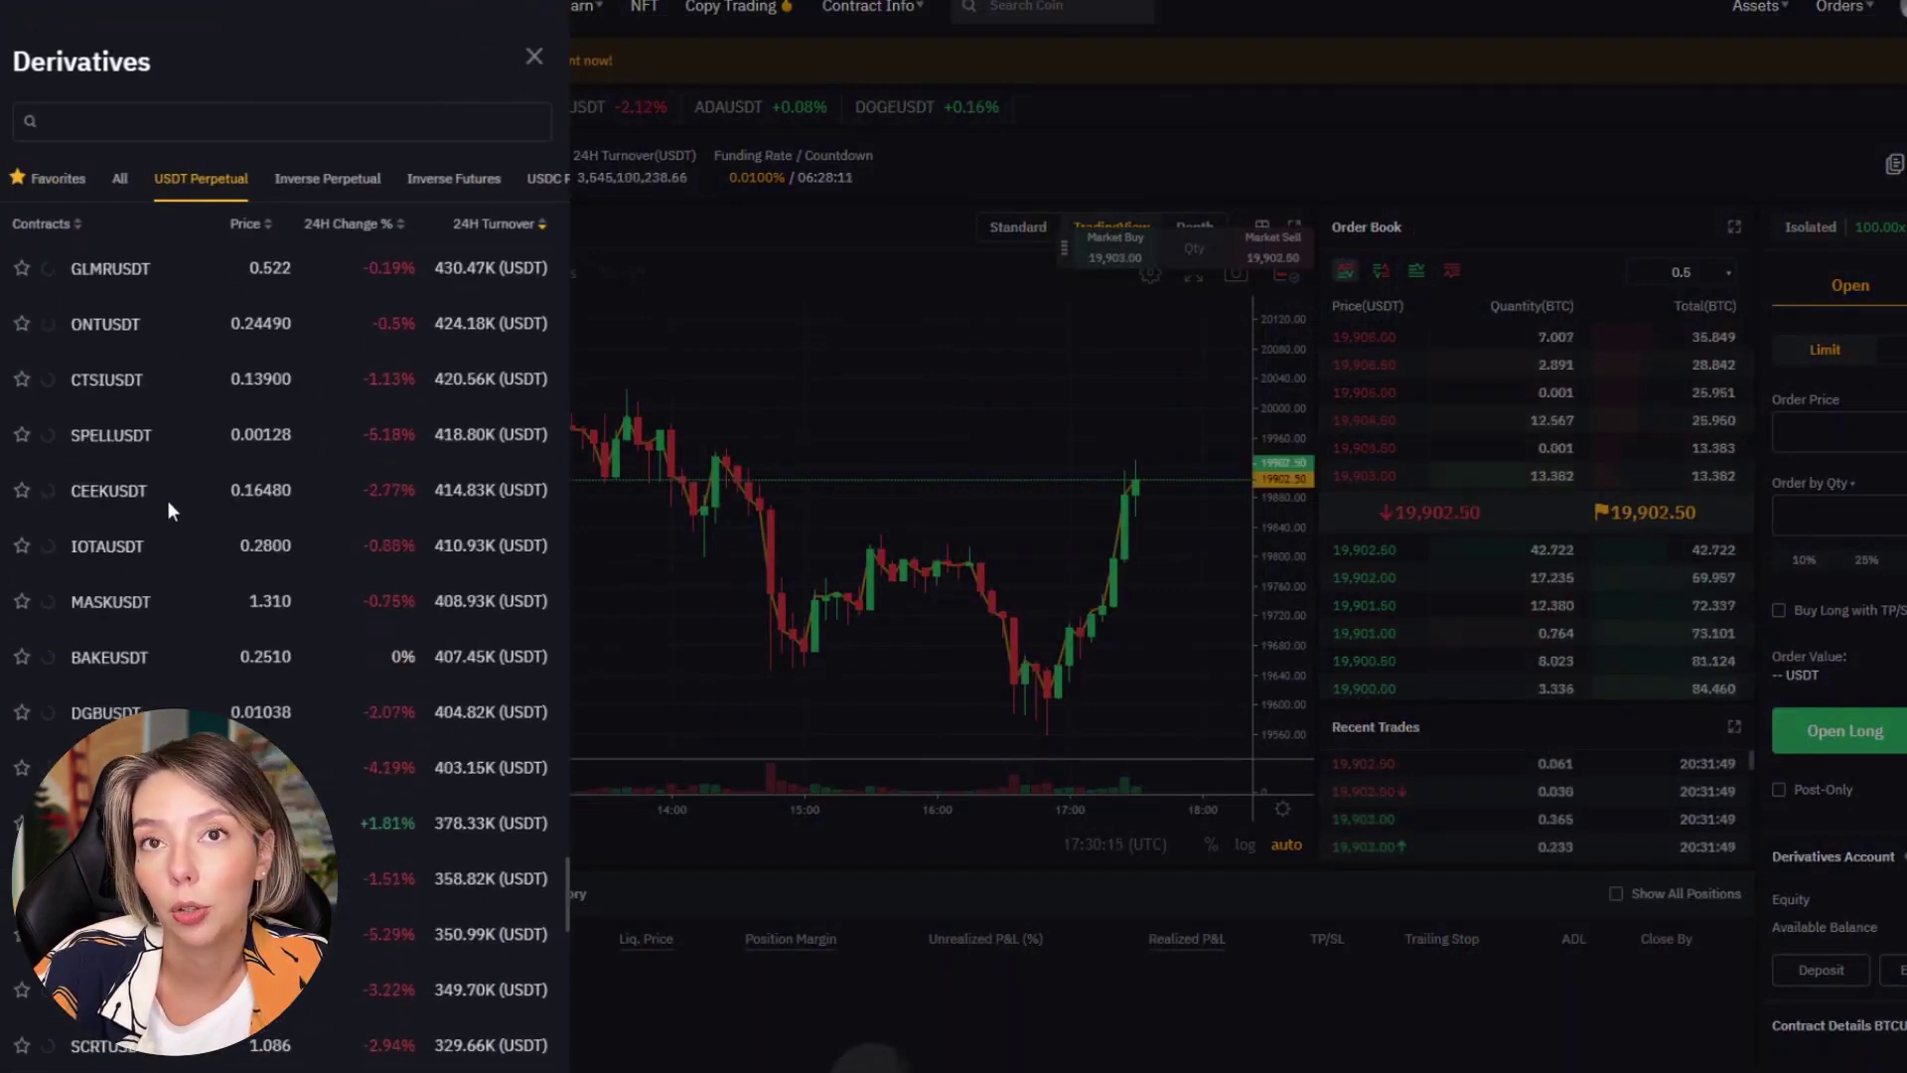
left_click(891, 350)
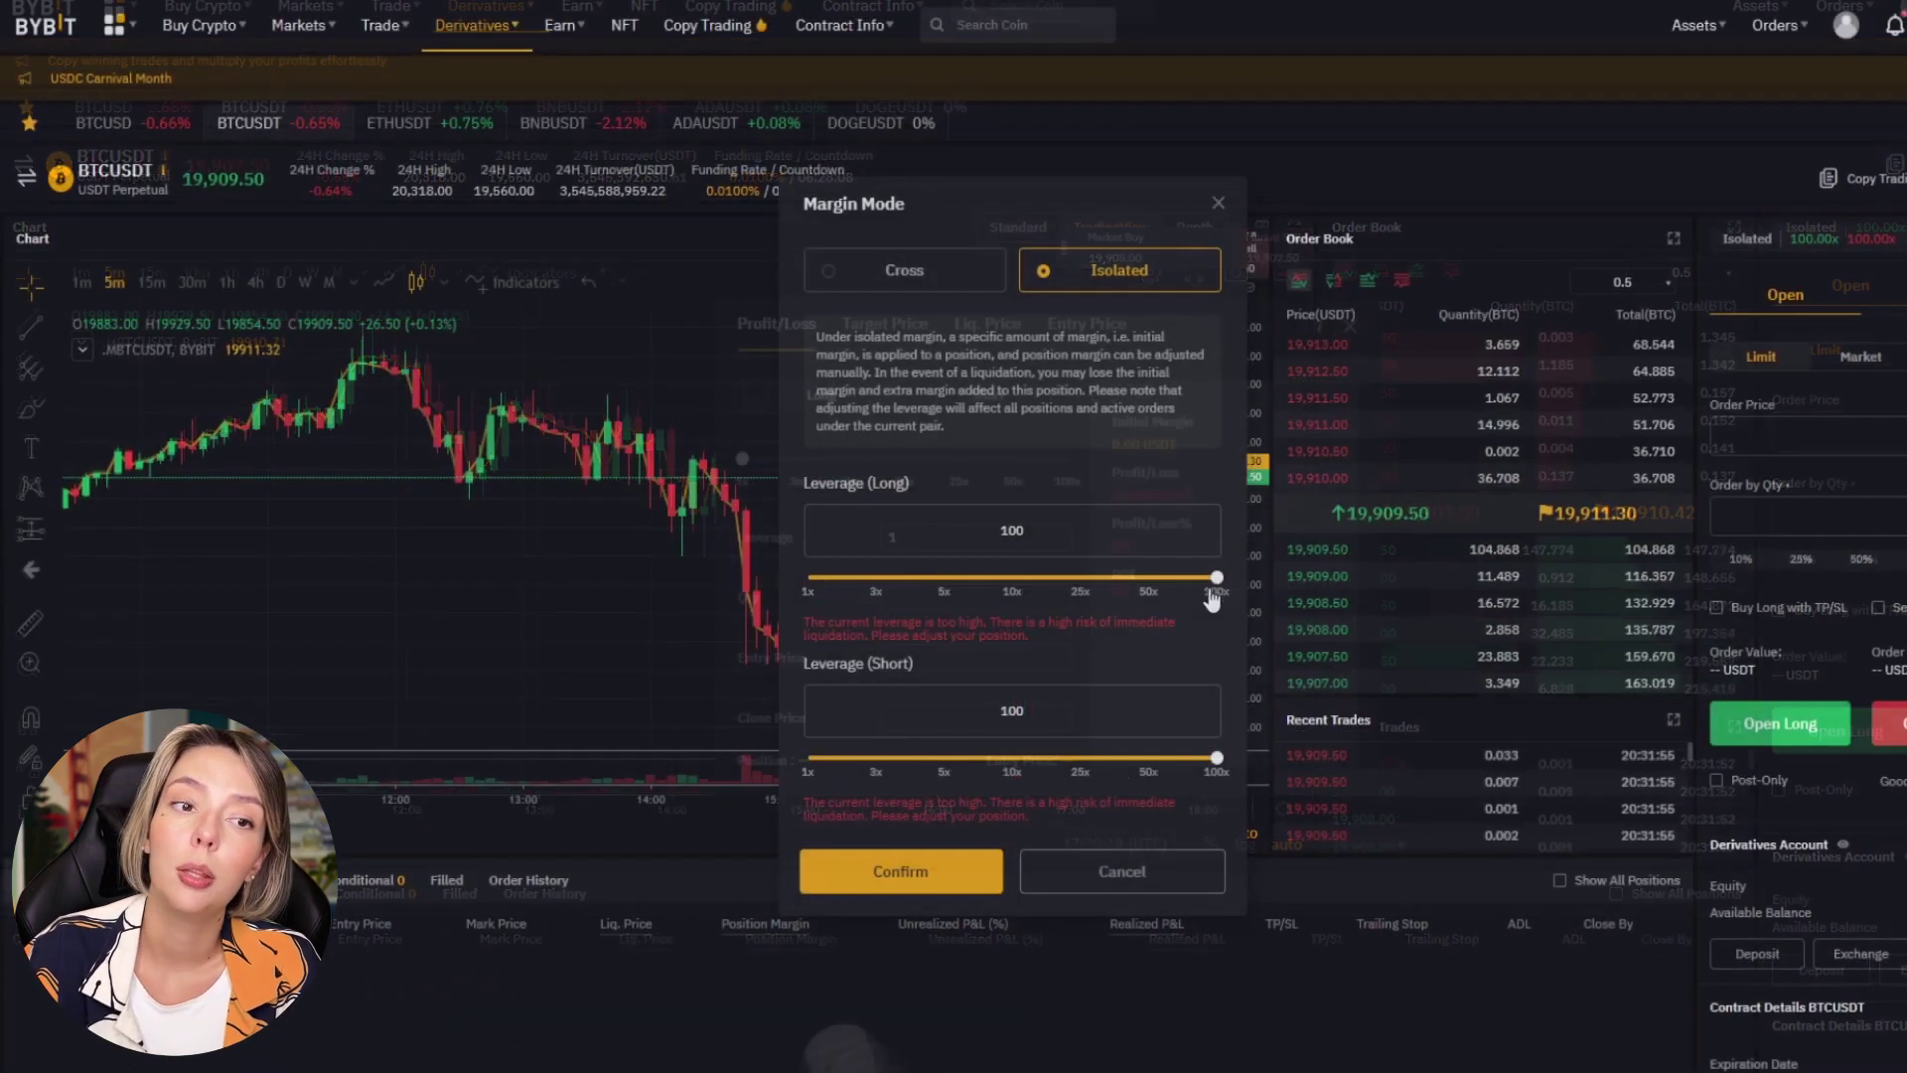
Drag the long leverage back to 100x in Margin Mode, then cancel without confirming
left_click(1012, 577)
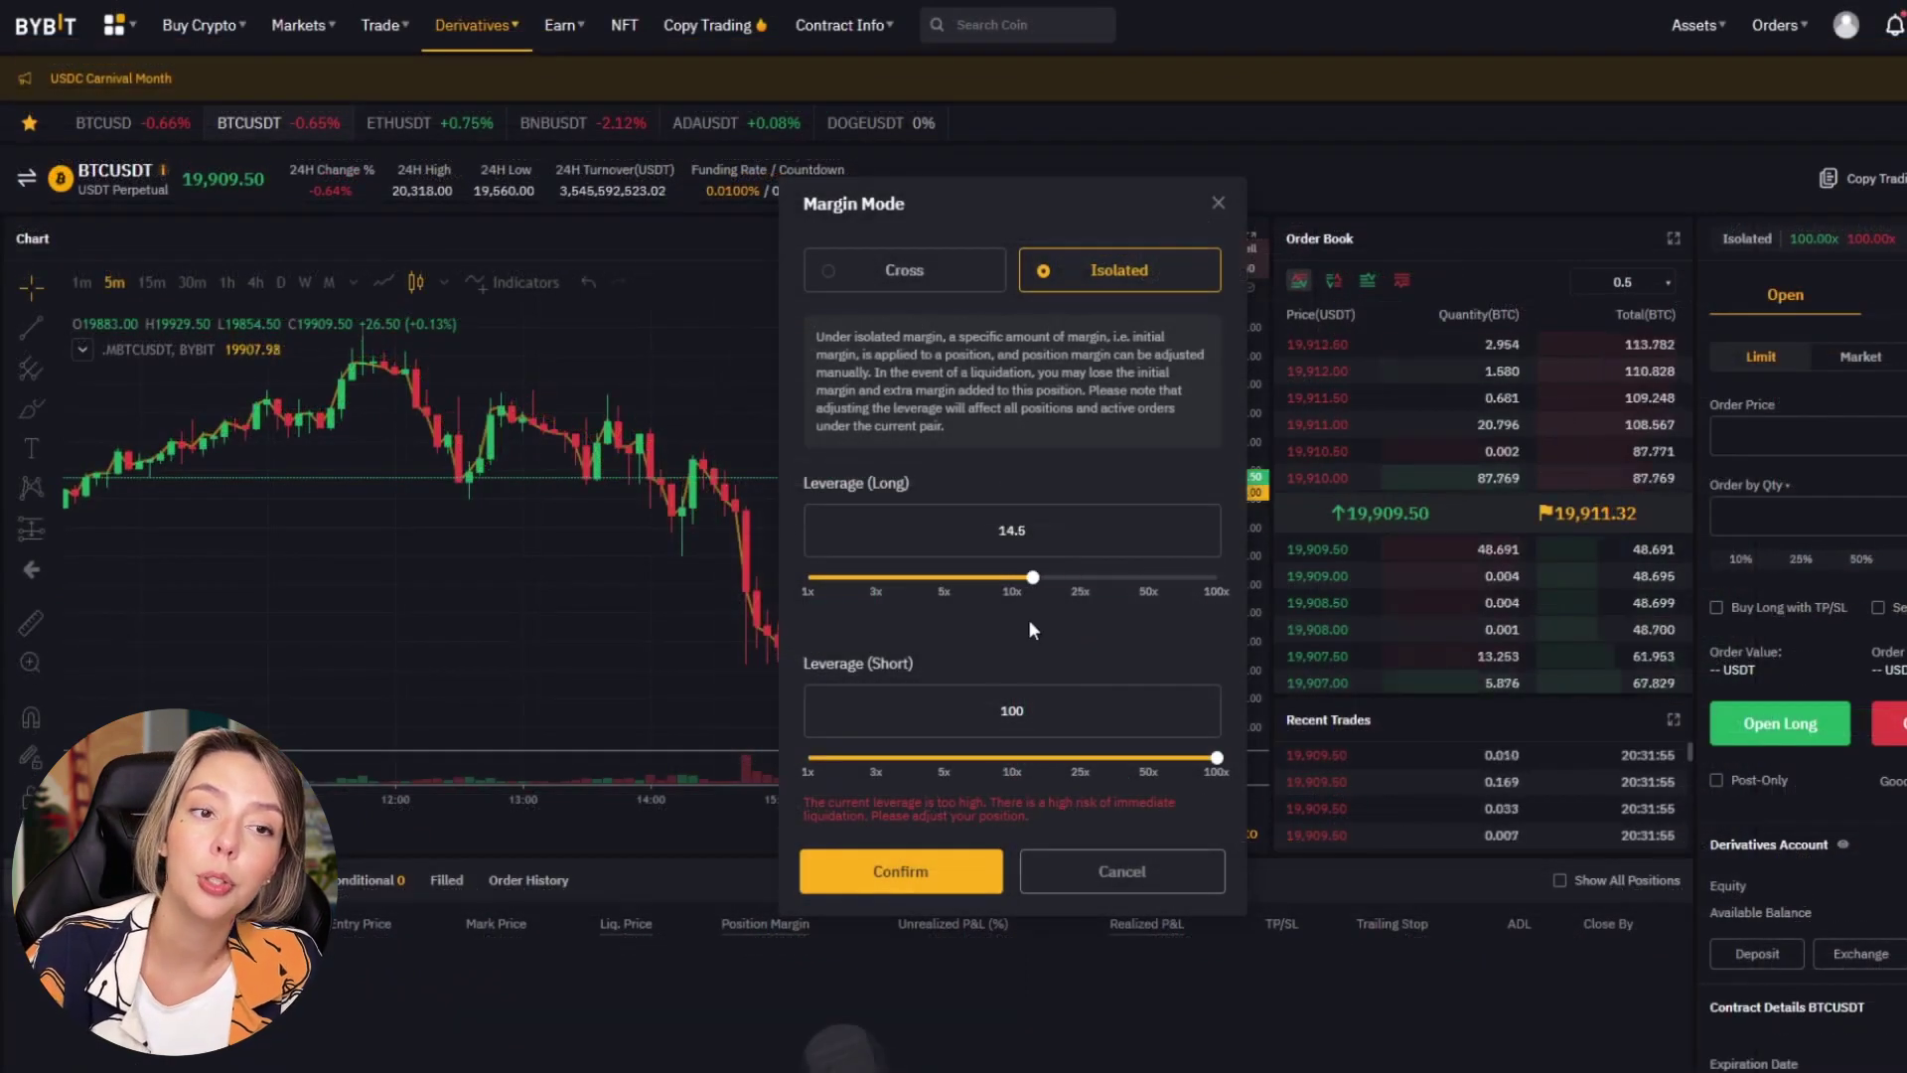
left_click_drag(1196, 610, 1223, 609)
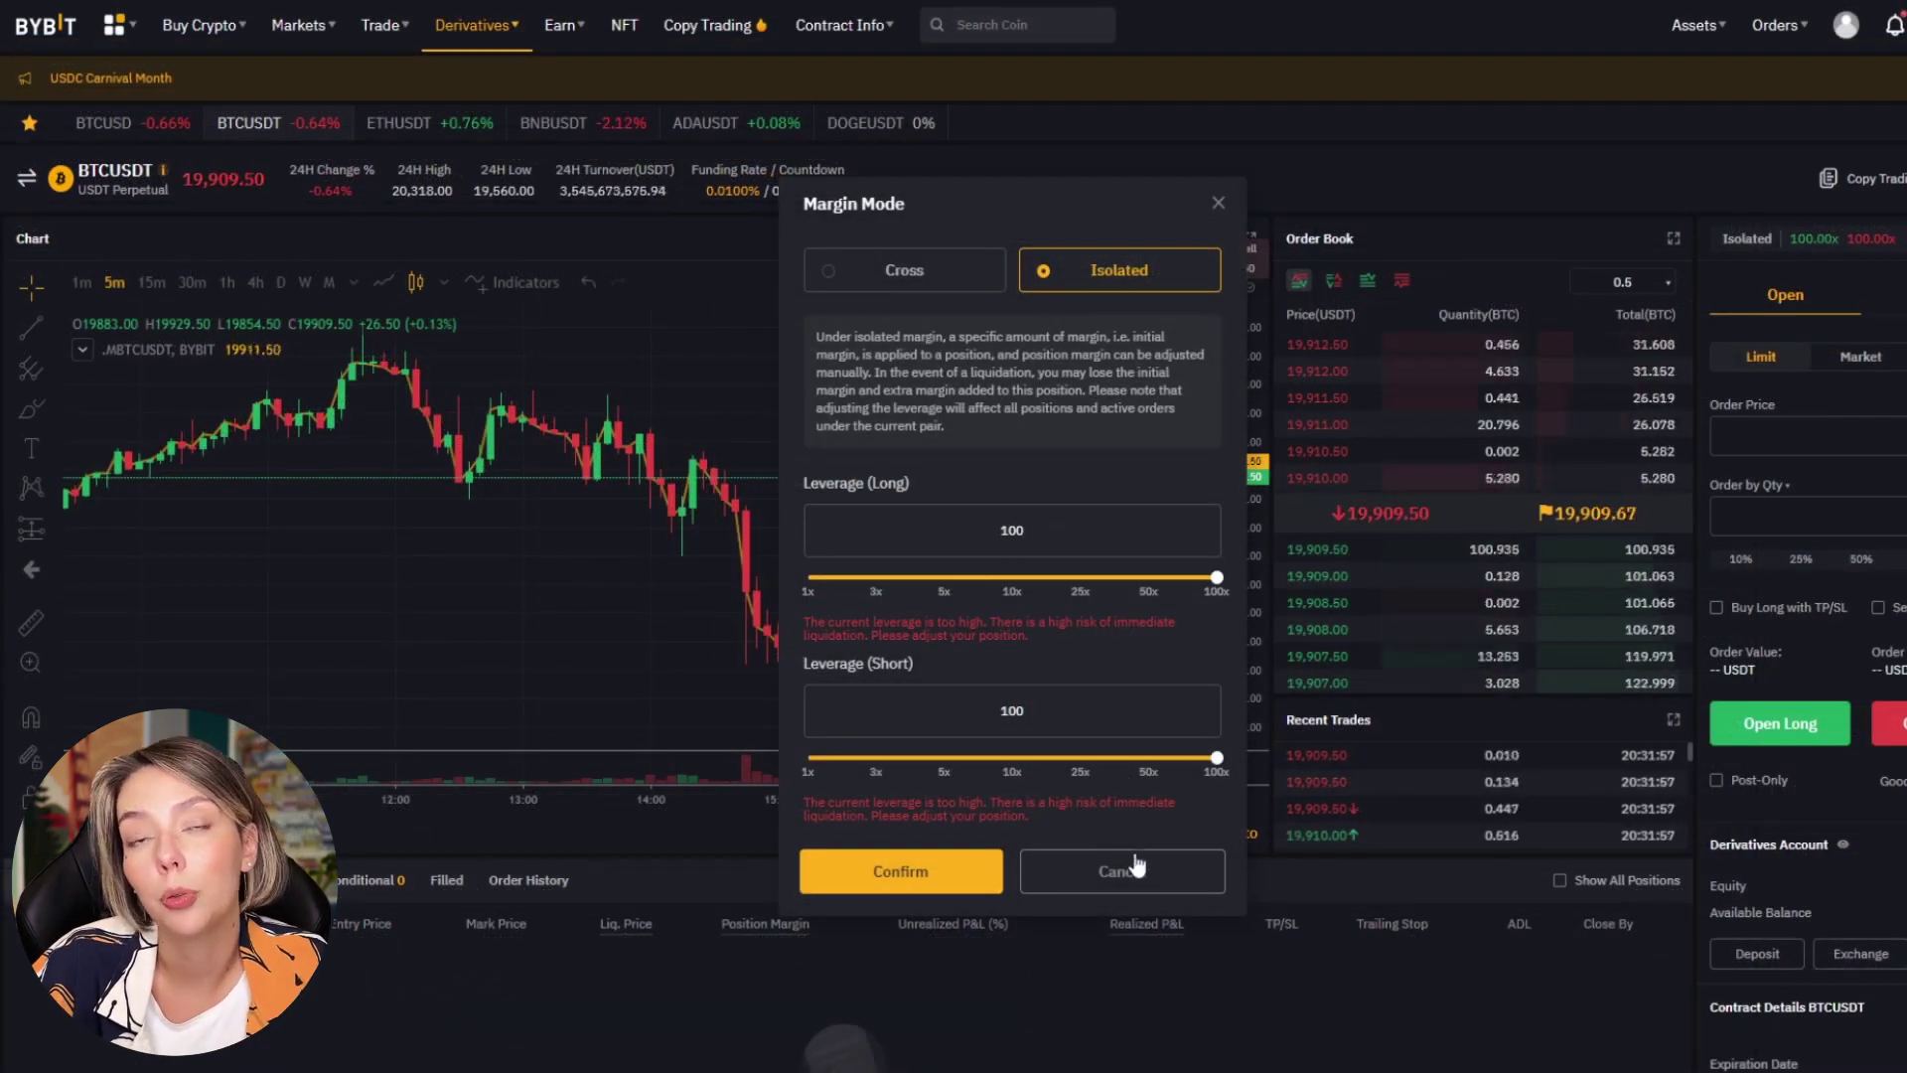
left_click(1133, 868)
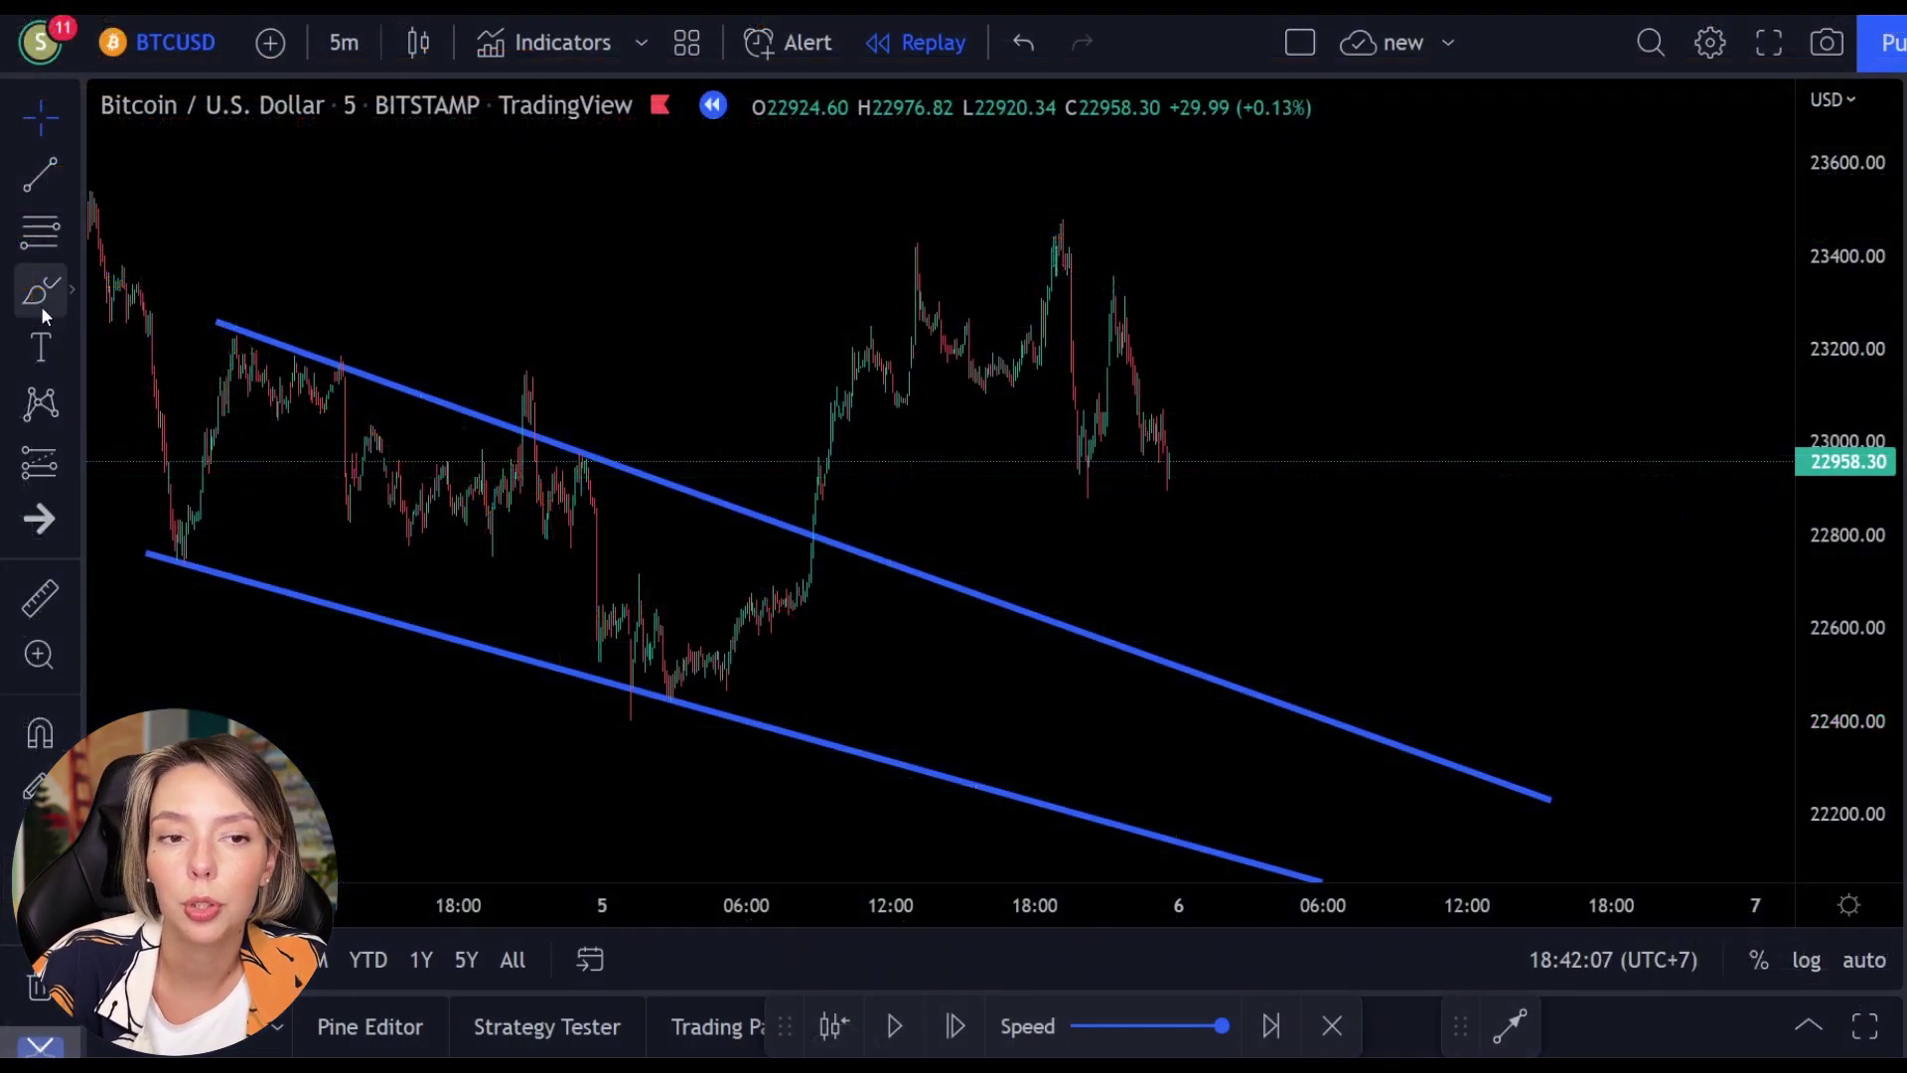
Bring the channel breakout into view with Brush active, then sketch and undo a zigzag
left_click(43, 310)
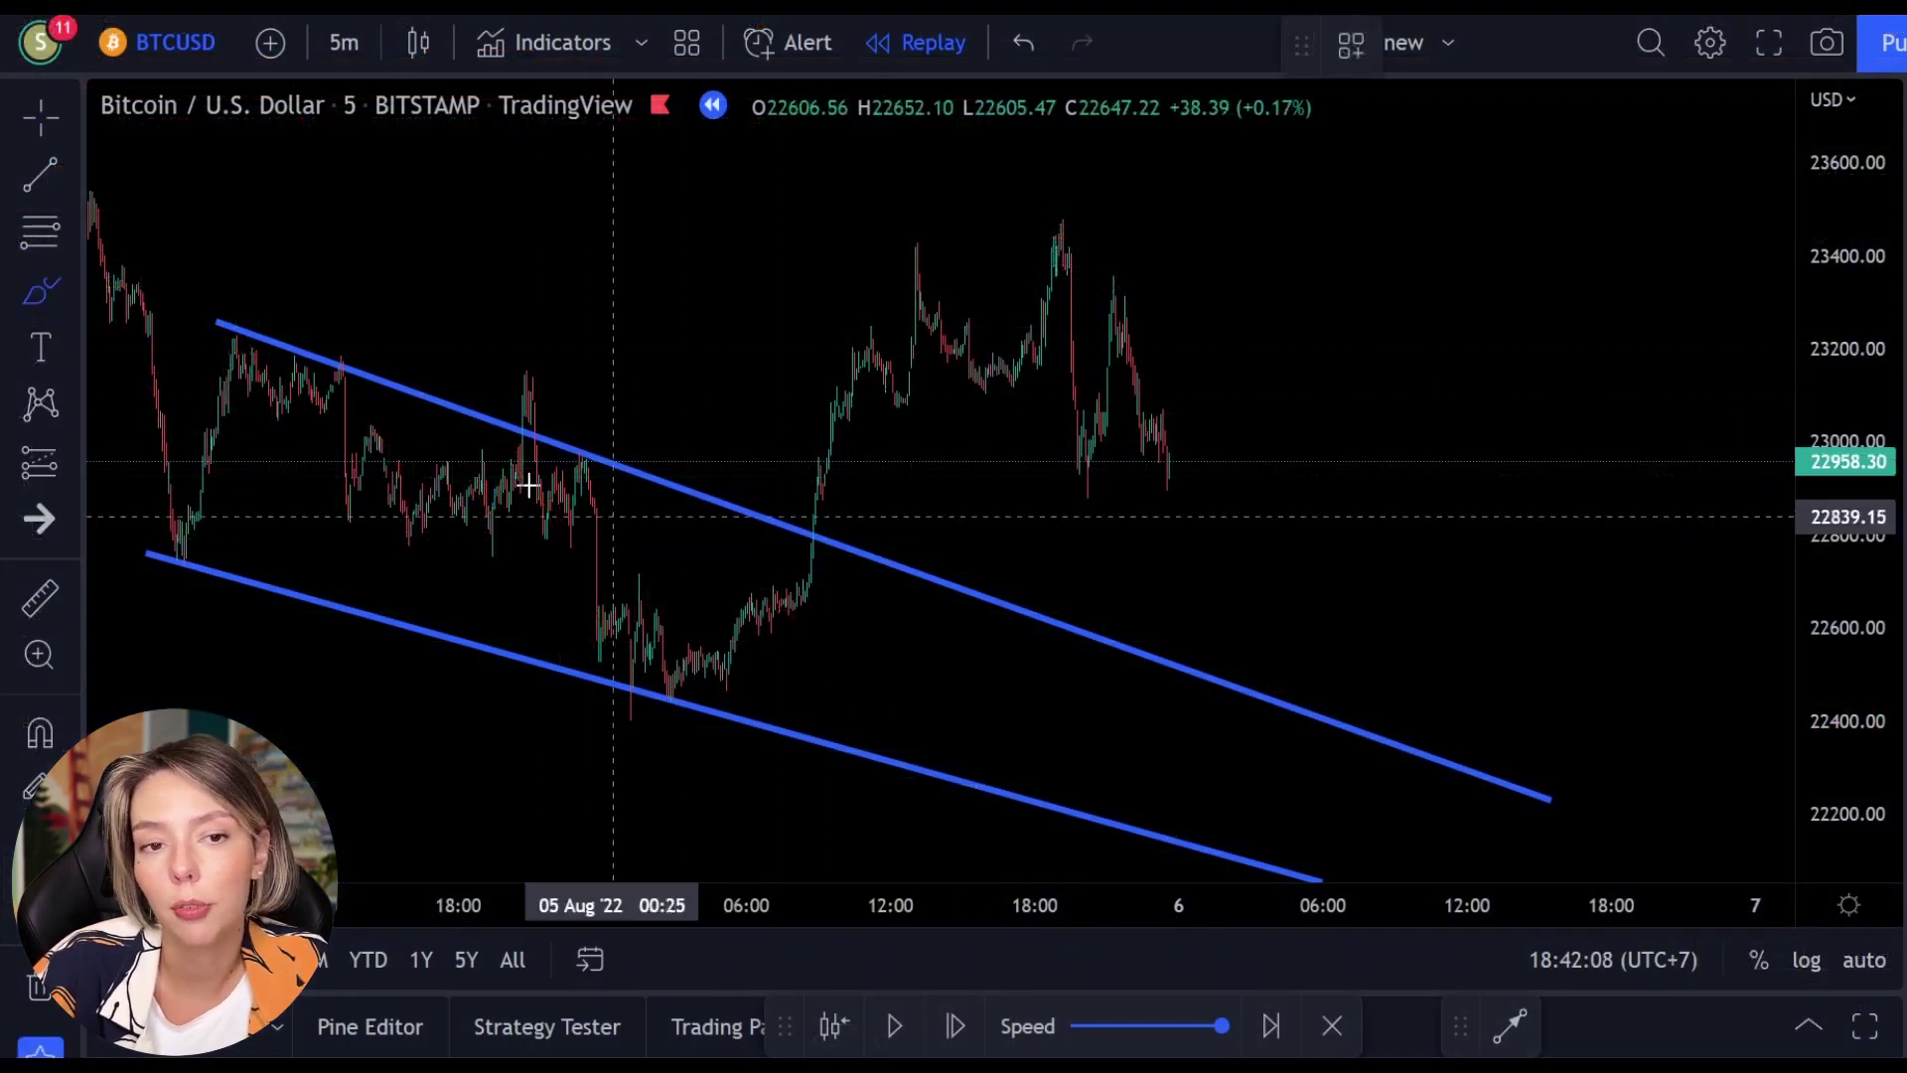
left_click_drag(1362, 269, 1171, 170)
left_click(61, 294)
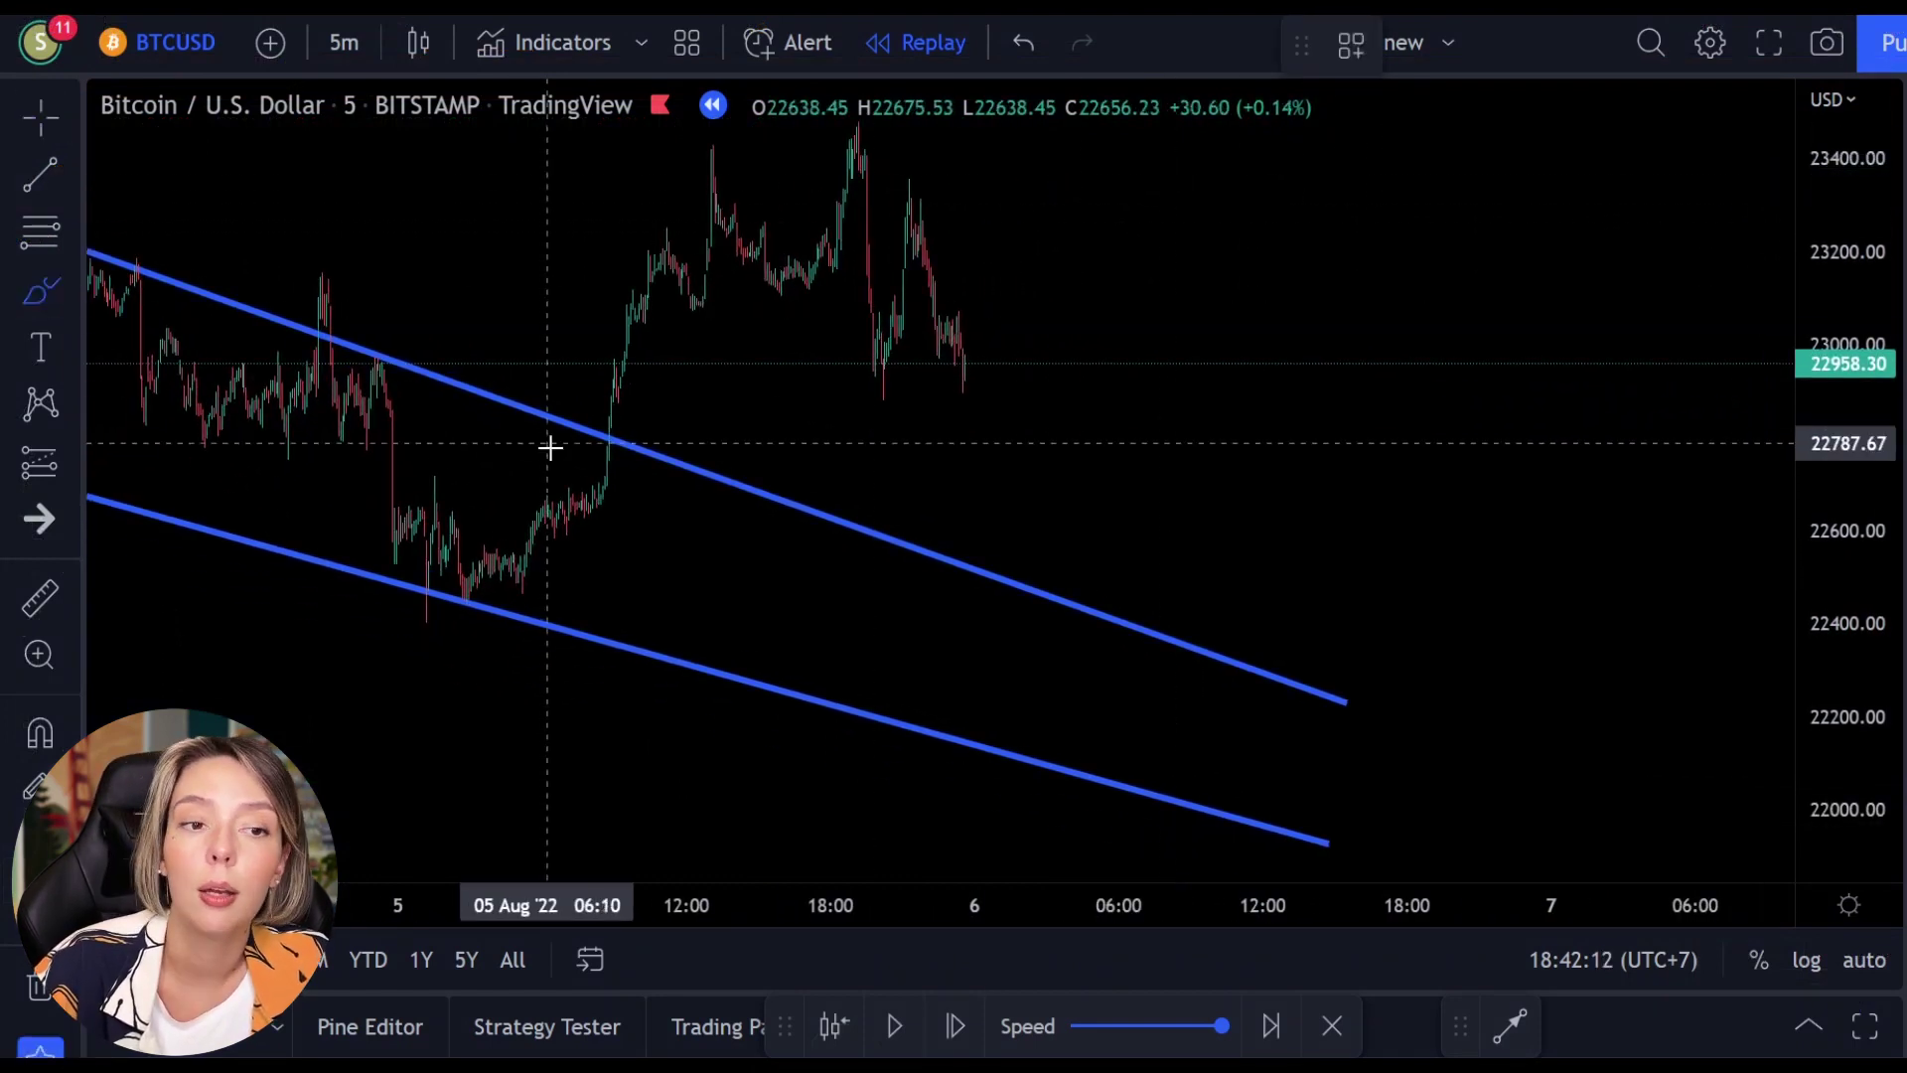
mouse_move(601, 443)
left_mouse_down()
mouse_move(648, 290)
mouse_move(703, 418)
mouse_move(743, 270)
mouse_move(887, 126)
left_mouse_up()
key("ctrl+z")
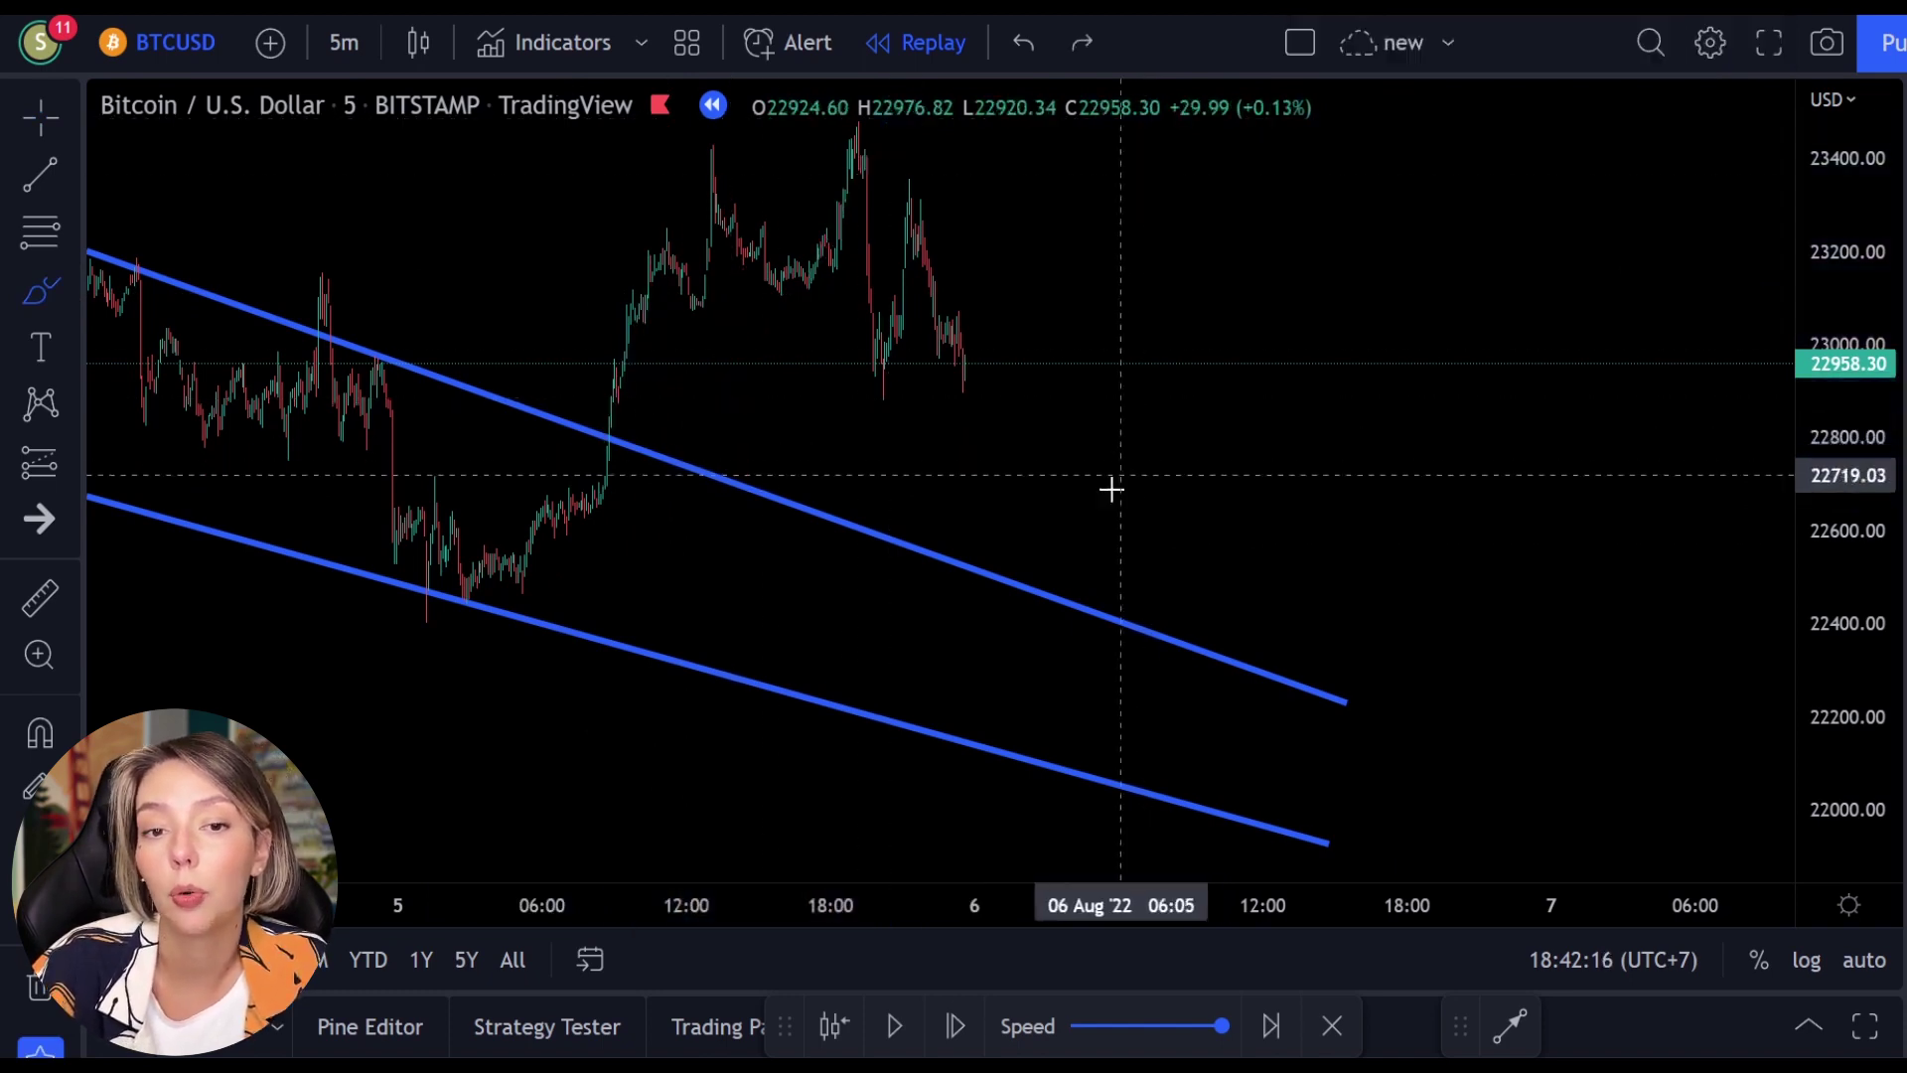
Circle the breakout candles, undo the extra X mark, and choose the Rectangle tool
mouse_move(634, 415)
left_mouse_down()
mouse_move(577, 467)
mouse_move(629, 391)
left_mouse_up()
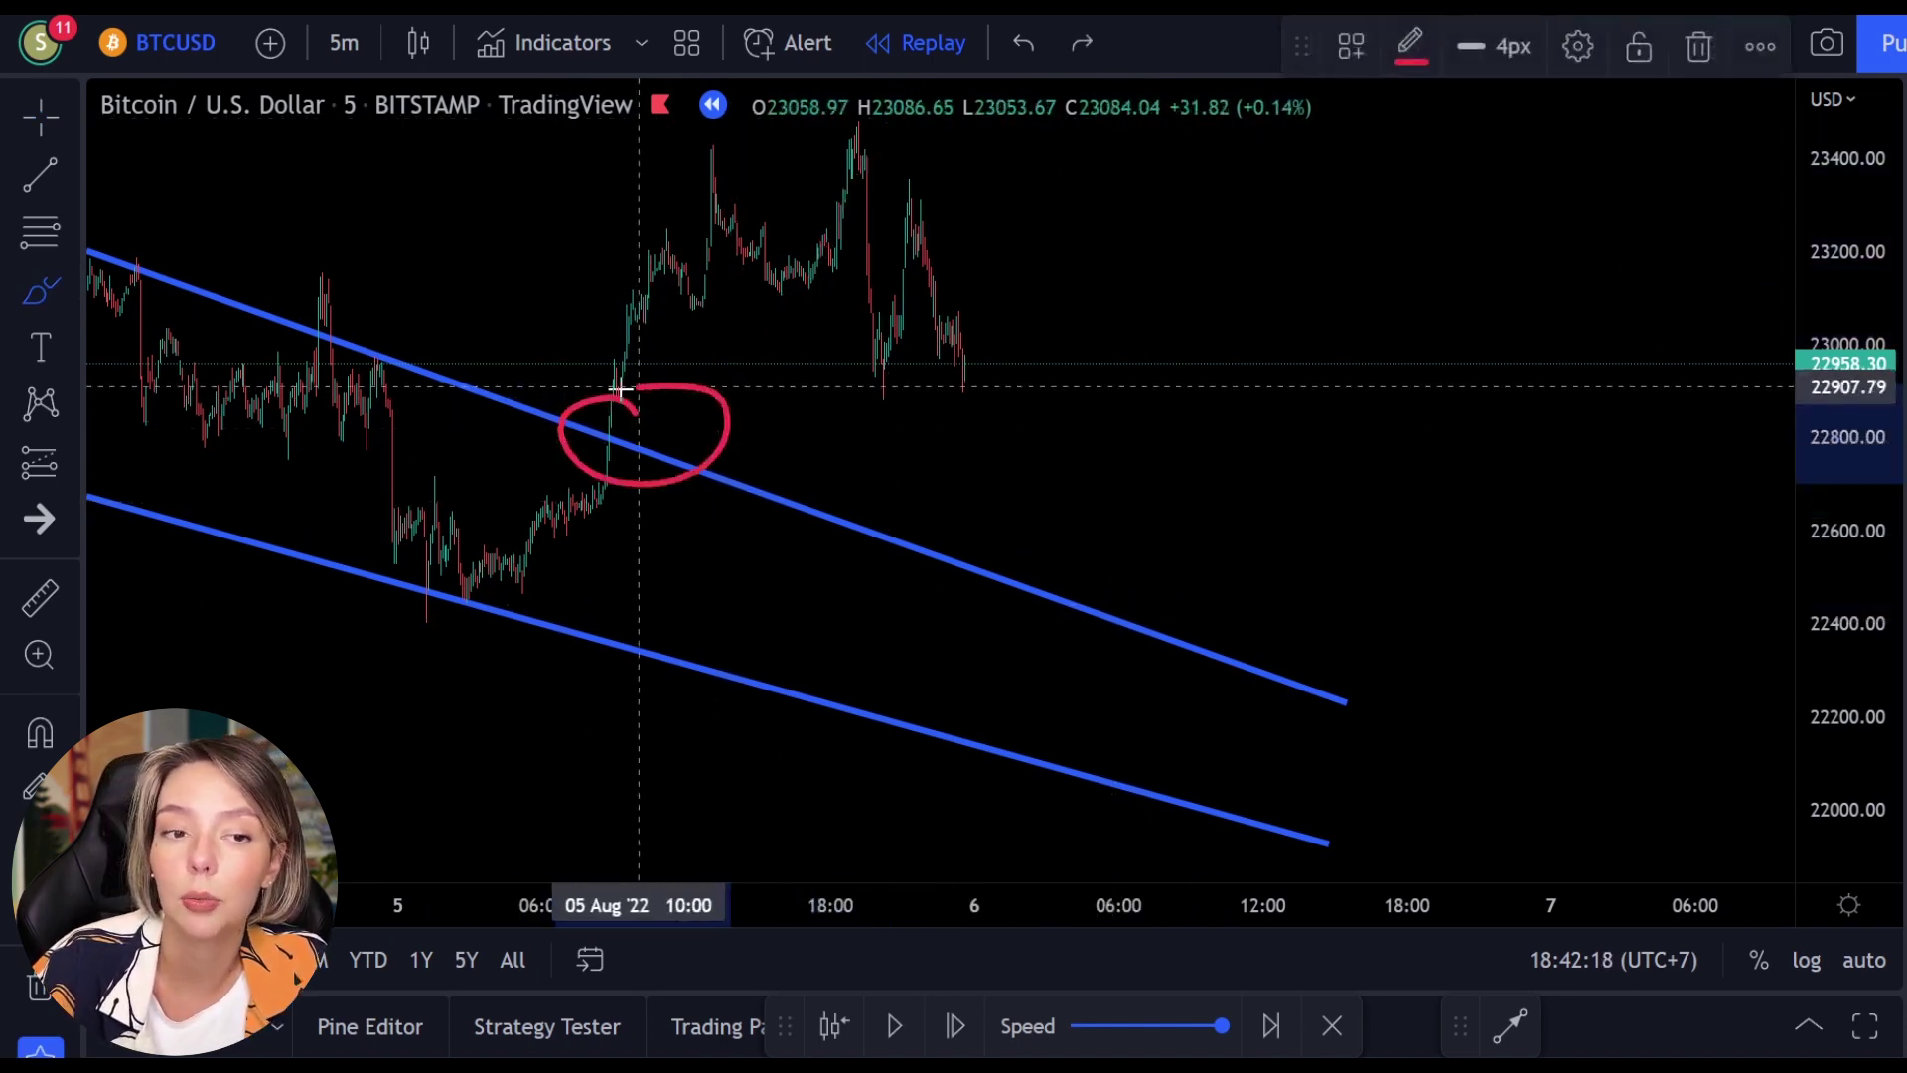
mouse_move(795, 427)
left_mouse_down()
mouse_move(855, 443)
mouse_move(859, 469)
left_mouse_up()
left_click_drag(848, 437, 788, 463)
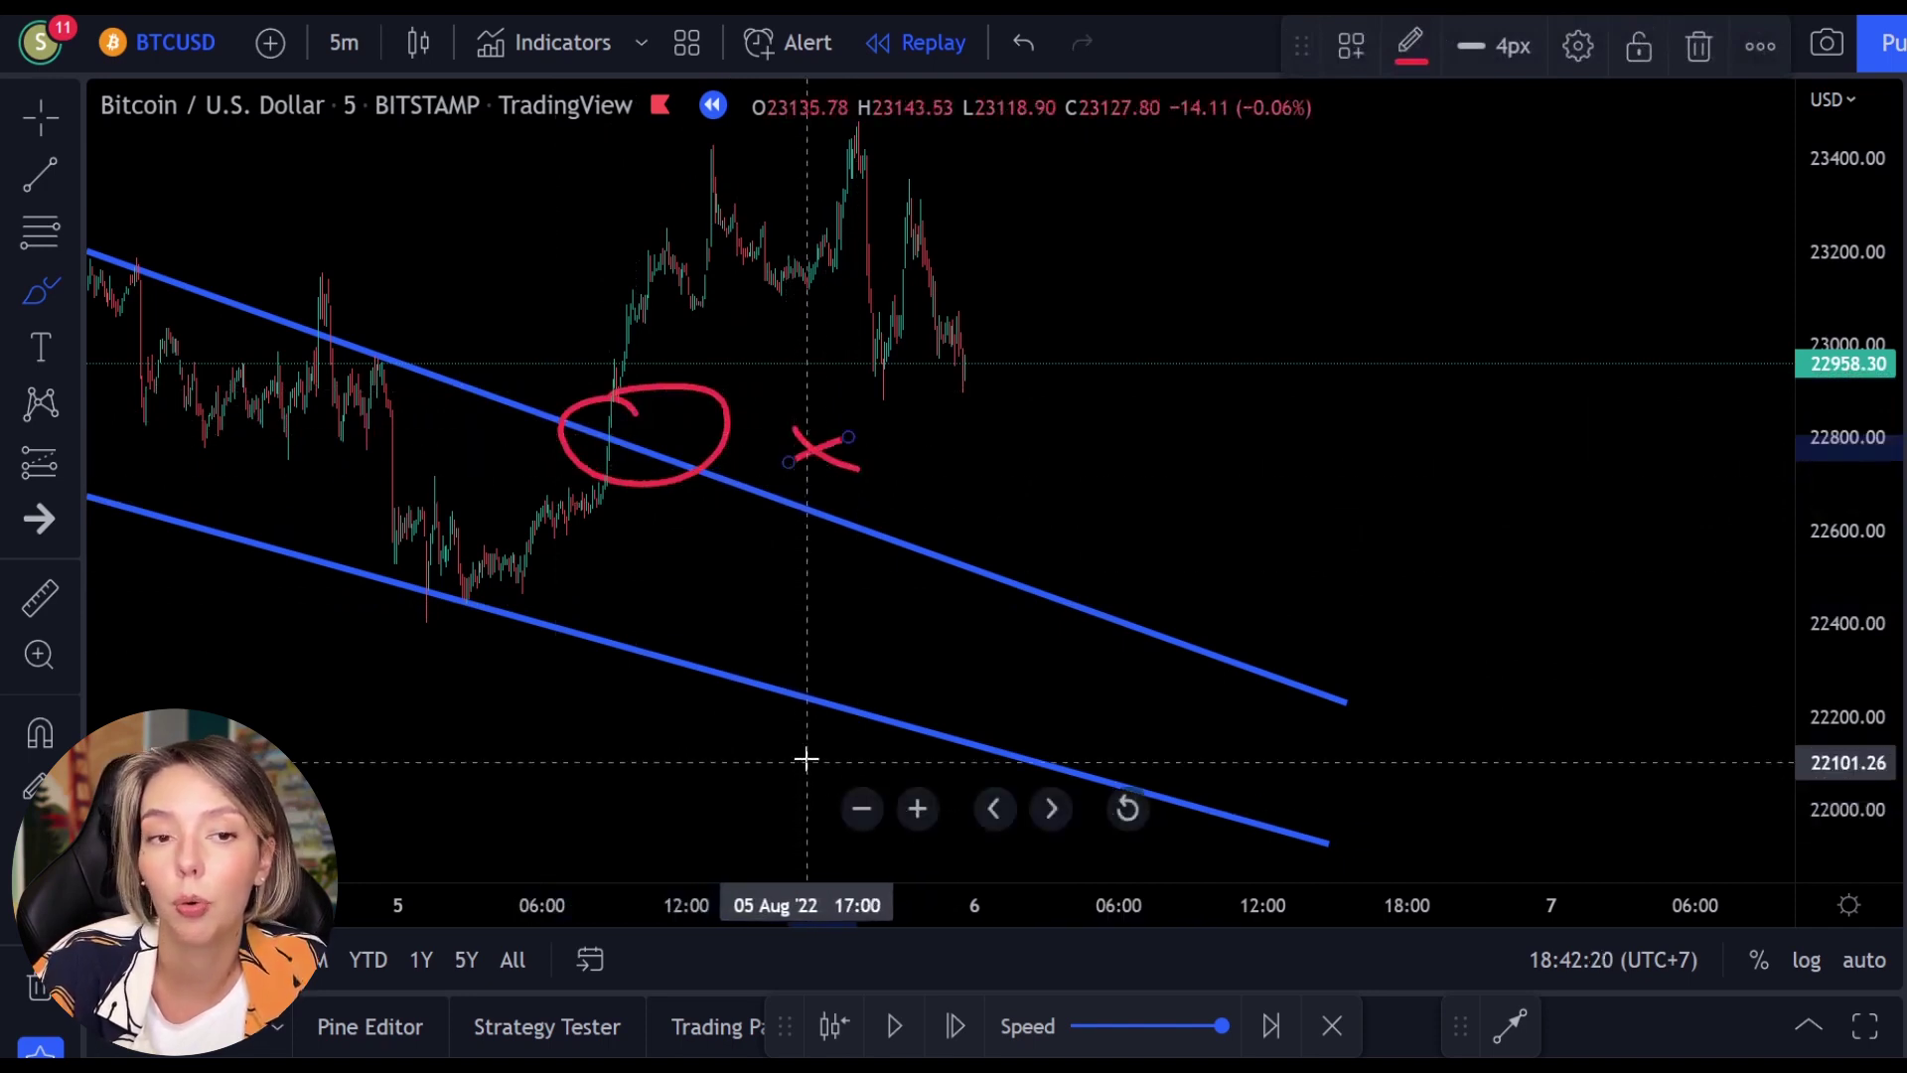
key("ctrl+z")
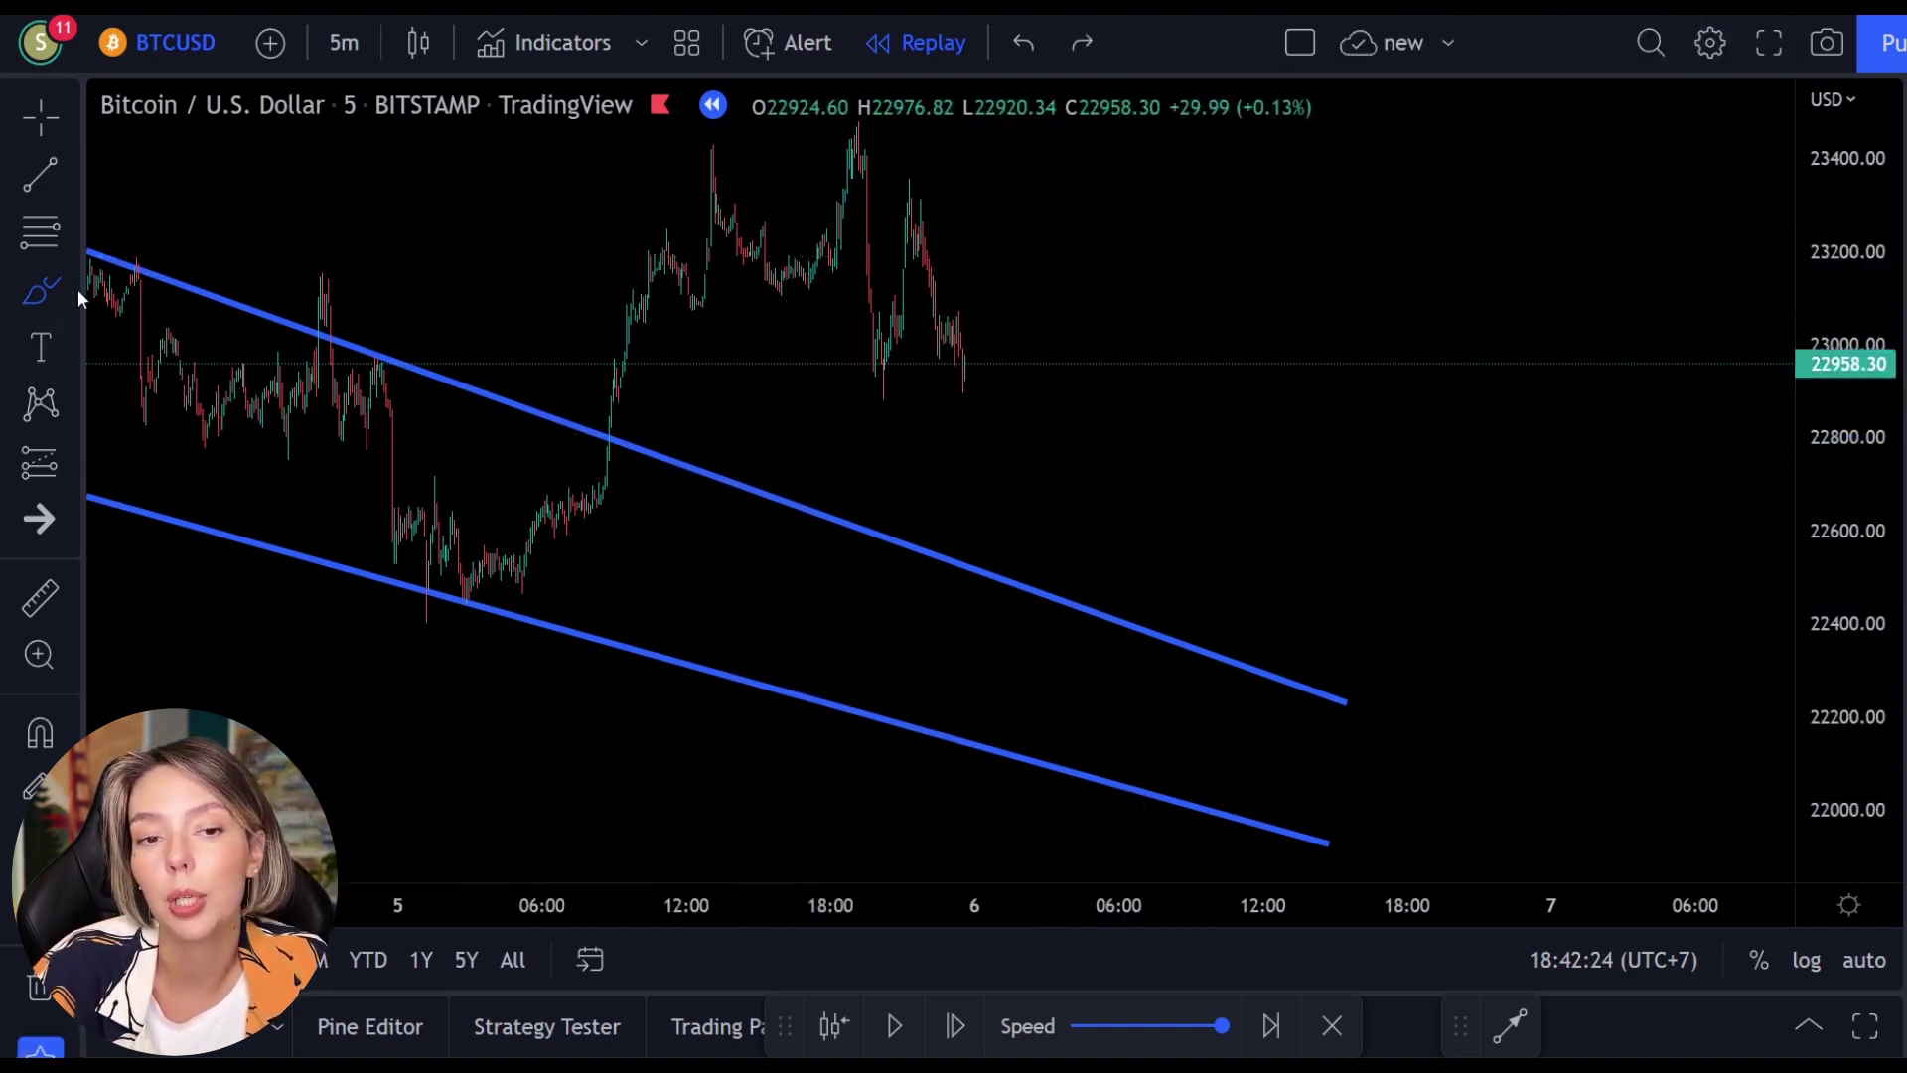
left_click(33, 303)
left_click(179, 421)
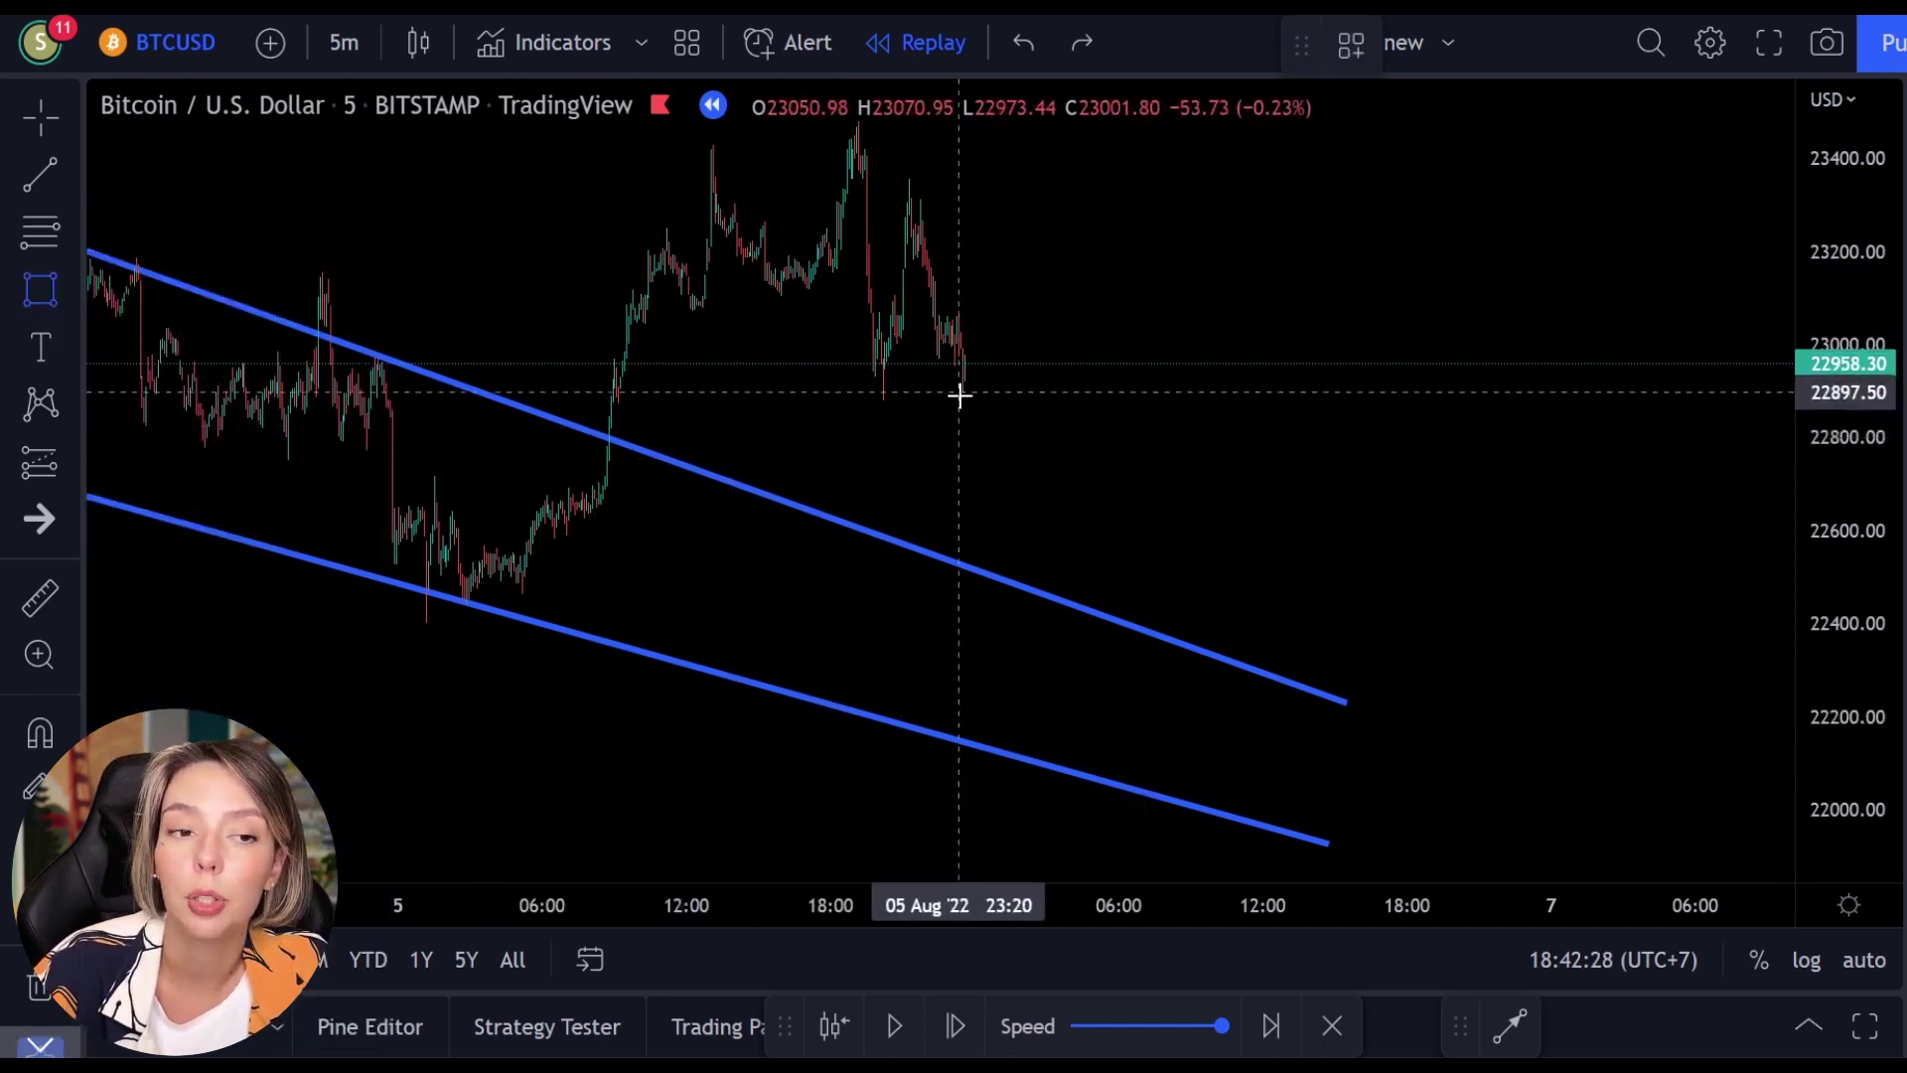
Draw a green zone from the breakout to 7 Aug and replay until price reaches it
left_click(611, 421)
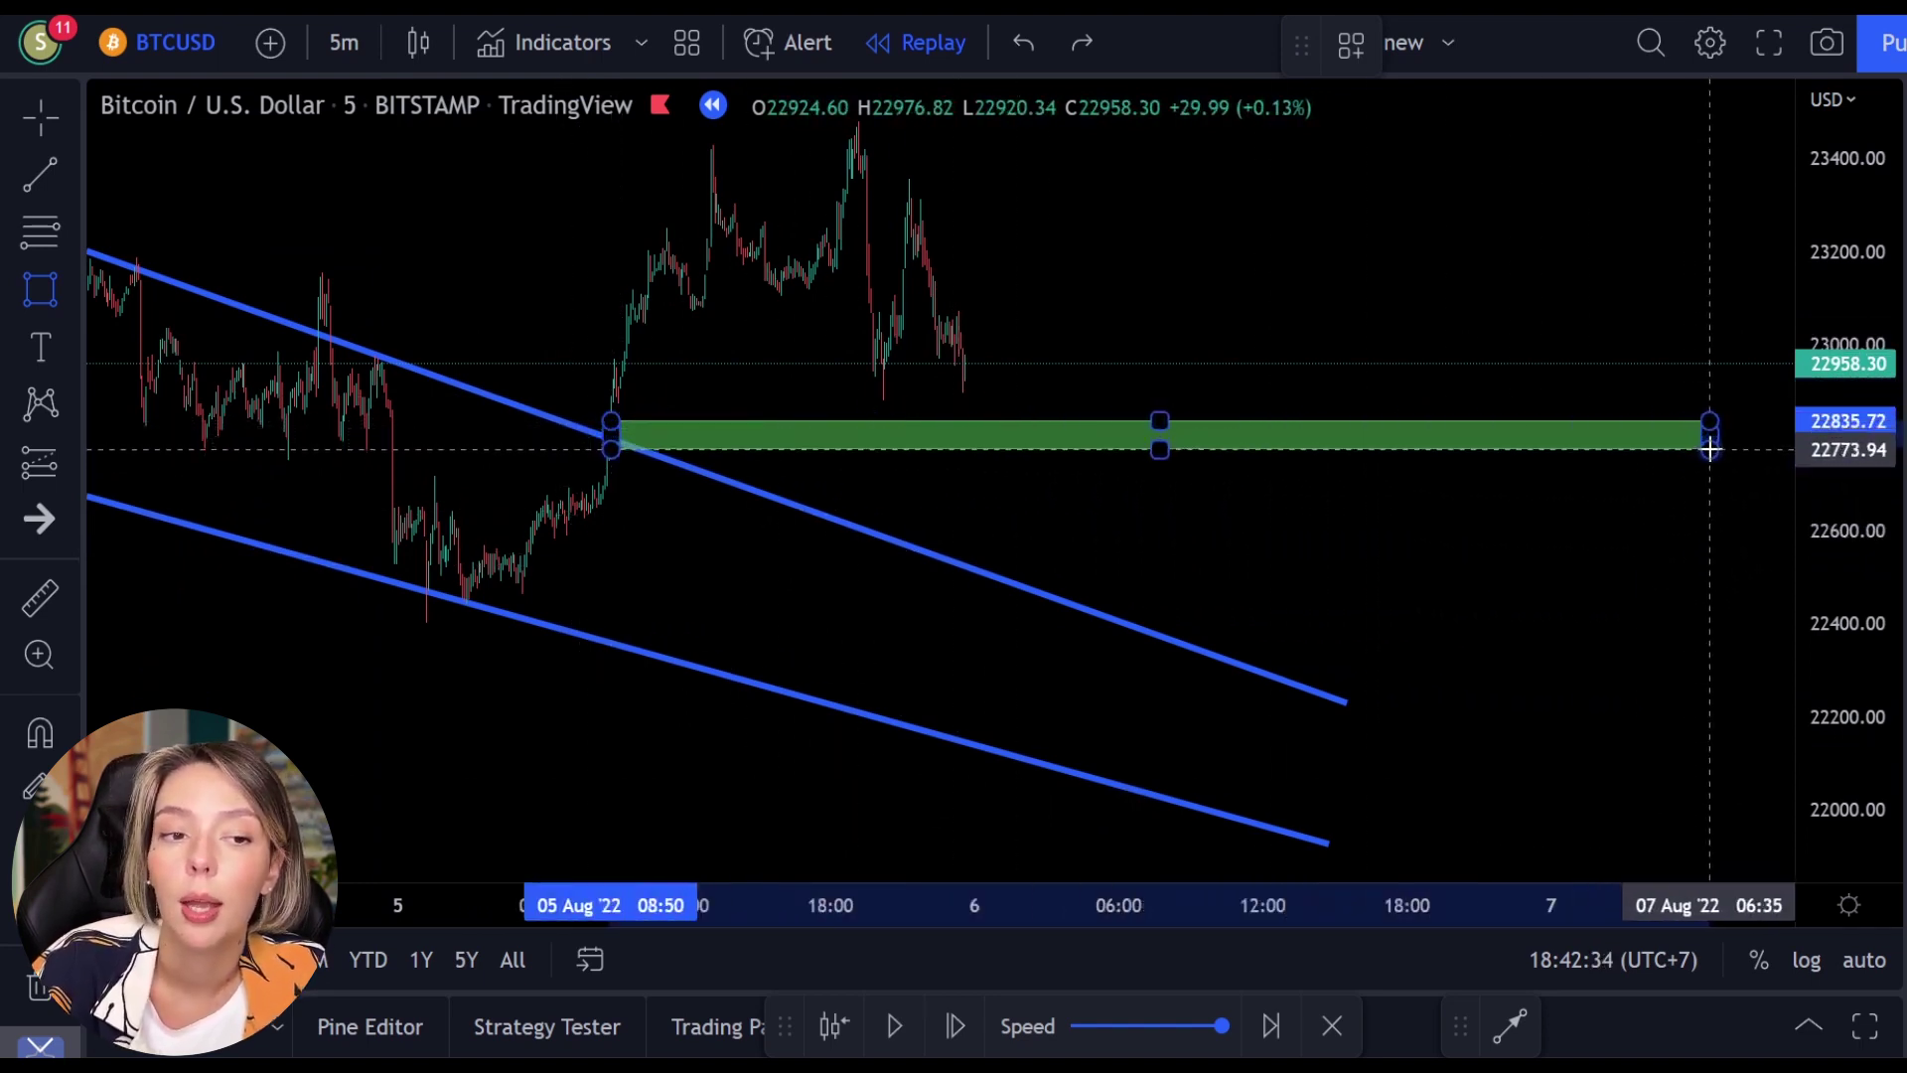
left_click(1722, 449)
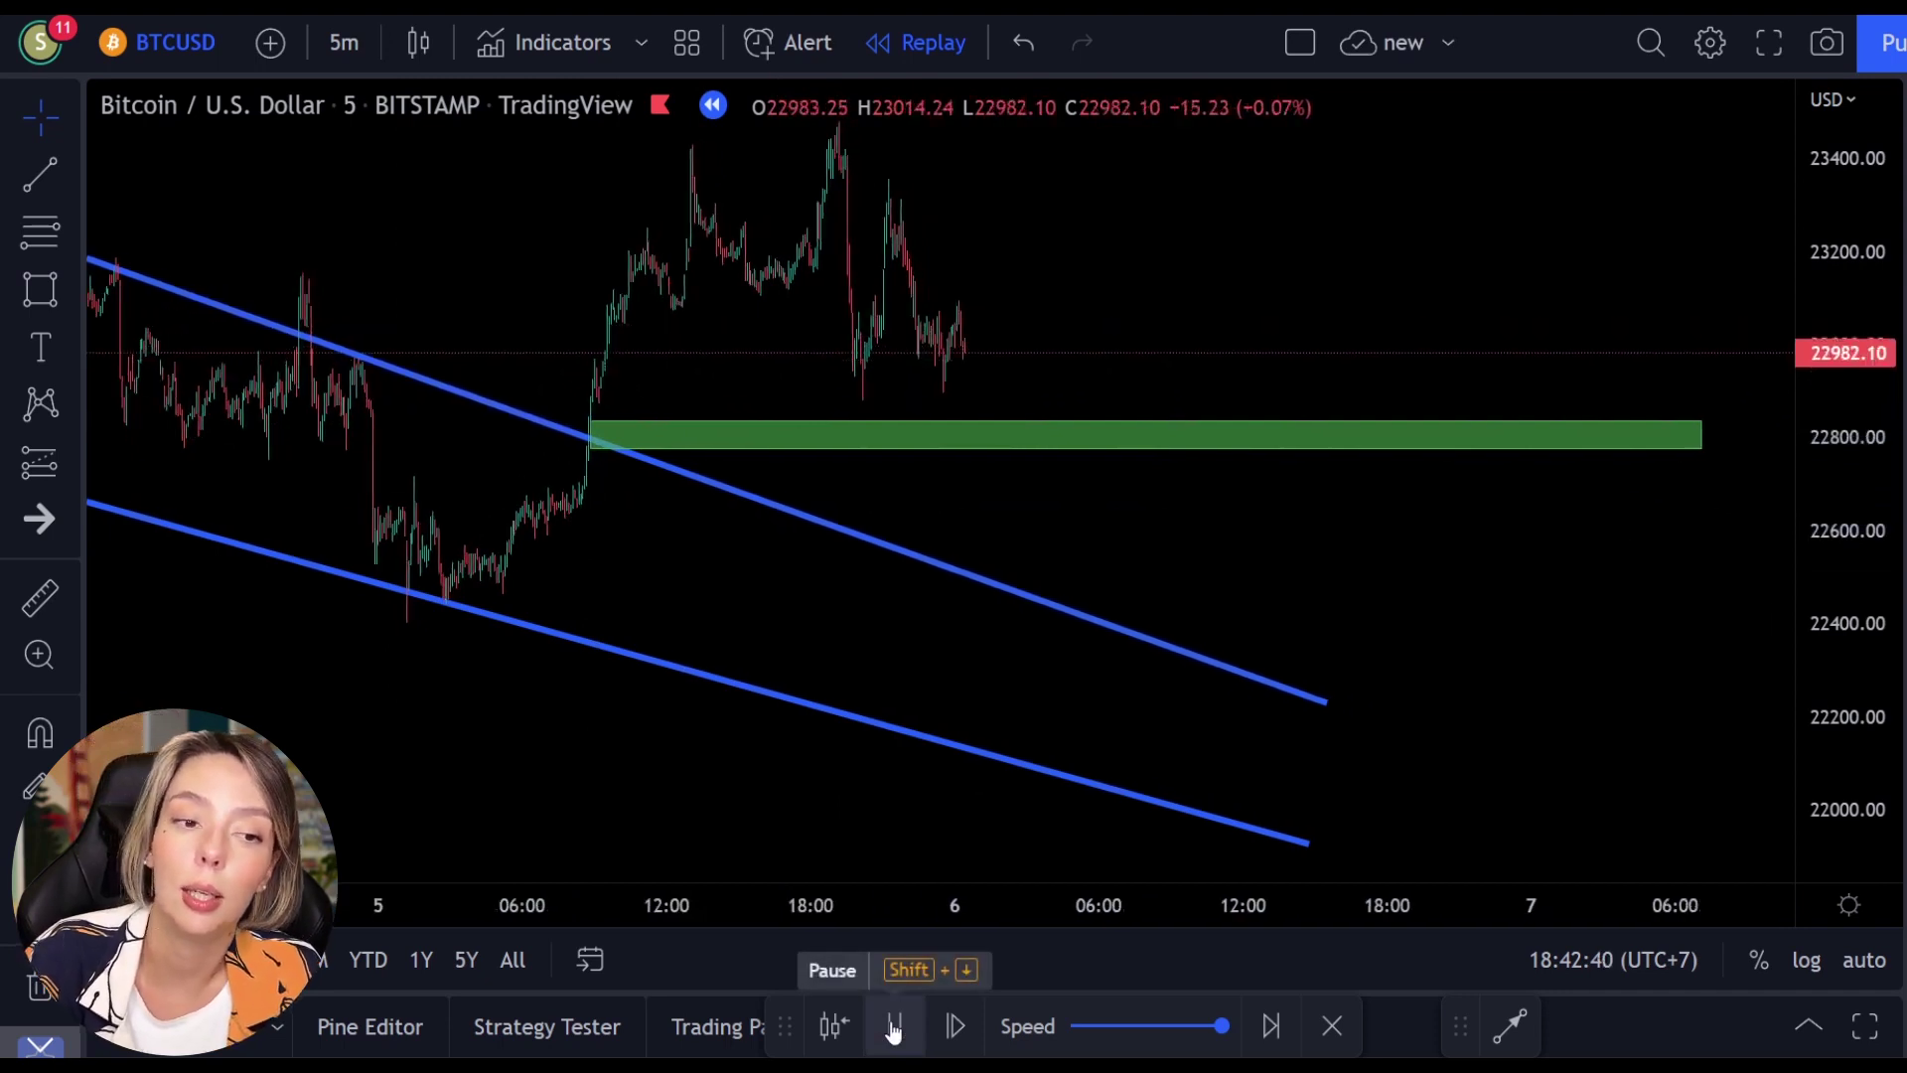
left_click(893, 1030)
left_click(893, 1030)
left_click(893, 1030)
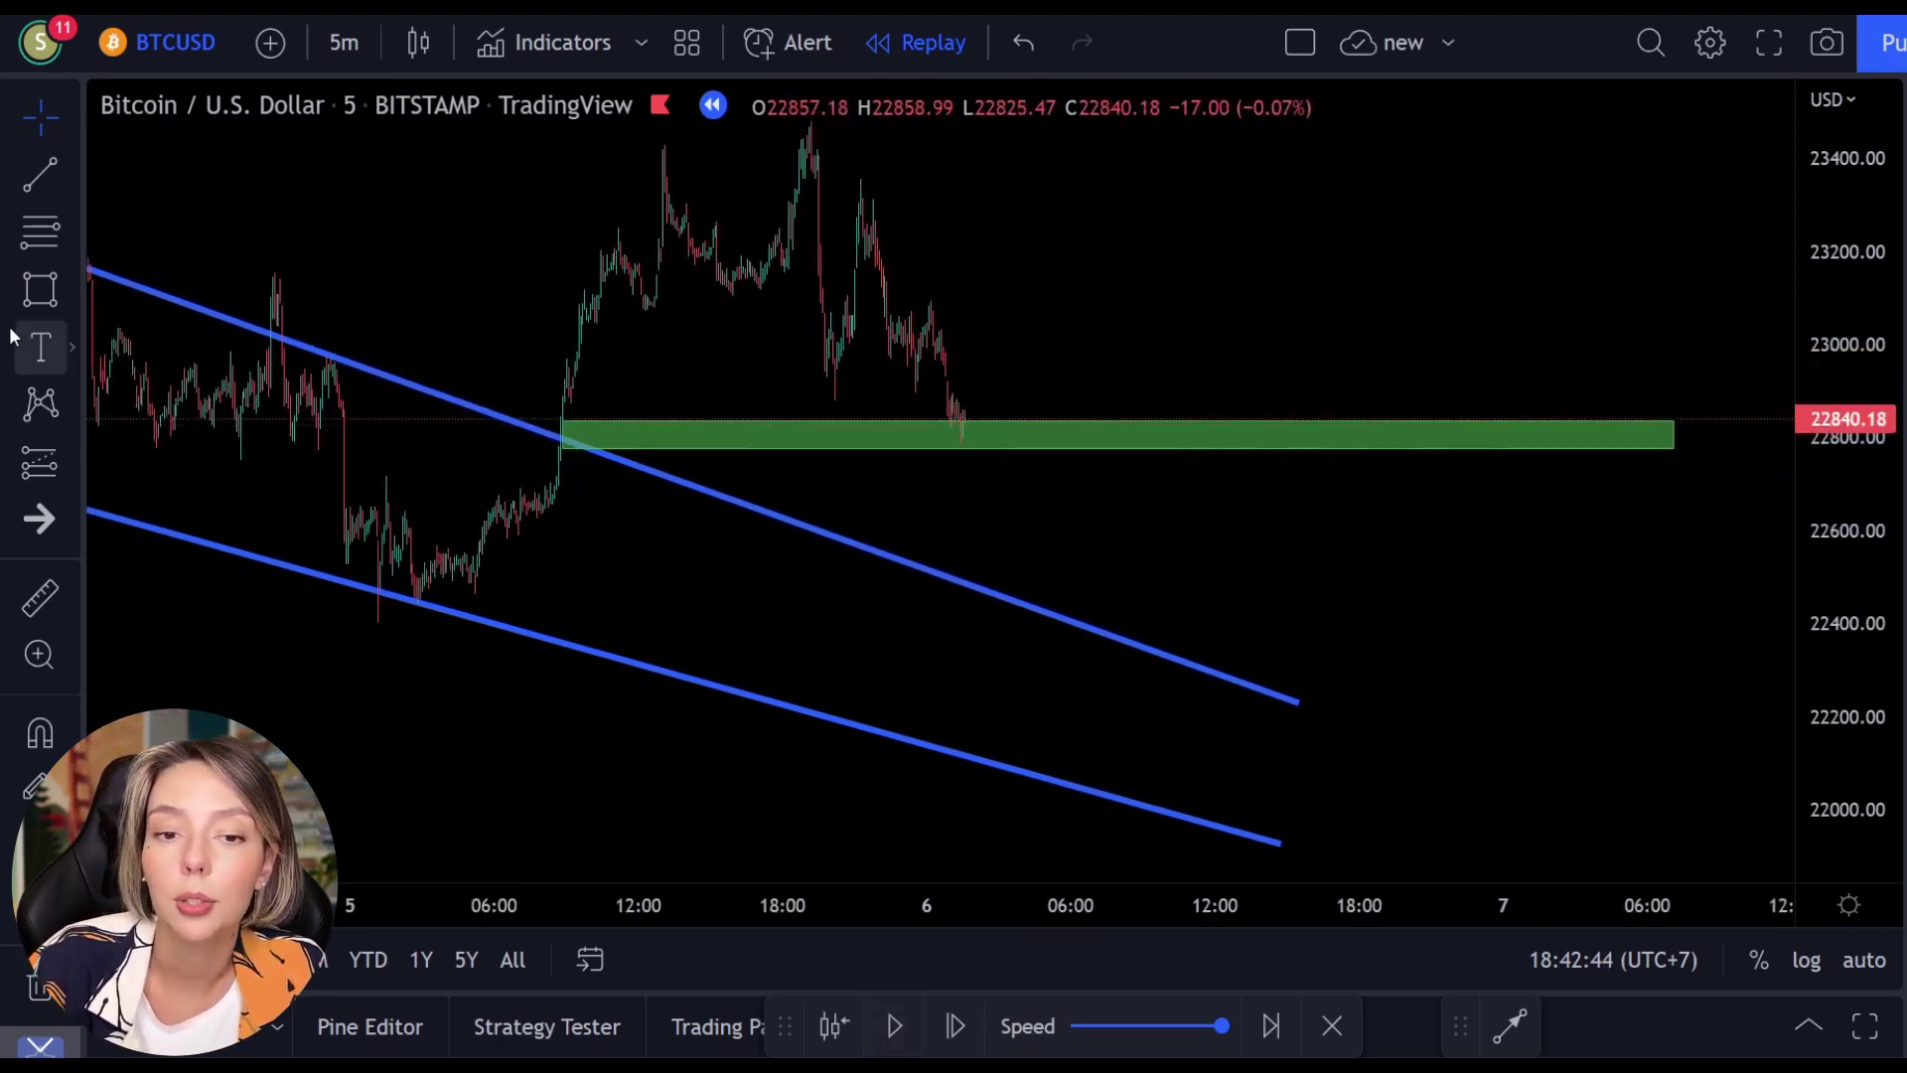
Circle and discard the zone touch, then place a Long Position at the green zone retest
left_click(69, 290)
left_click(149, 294)
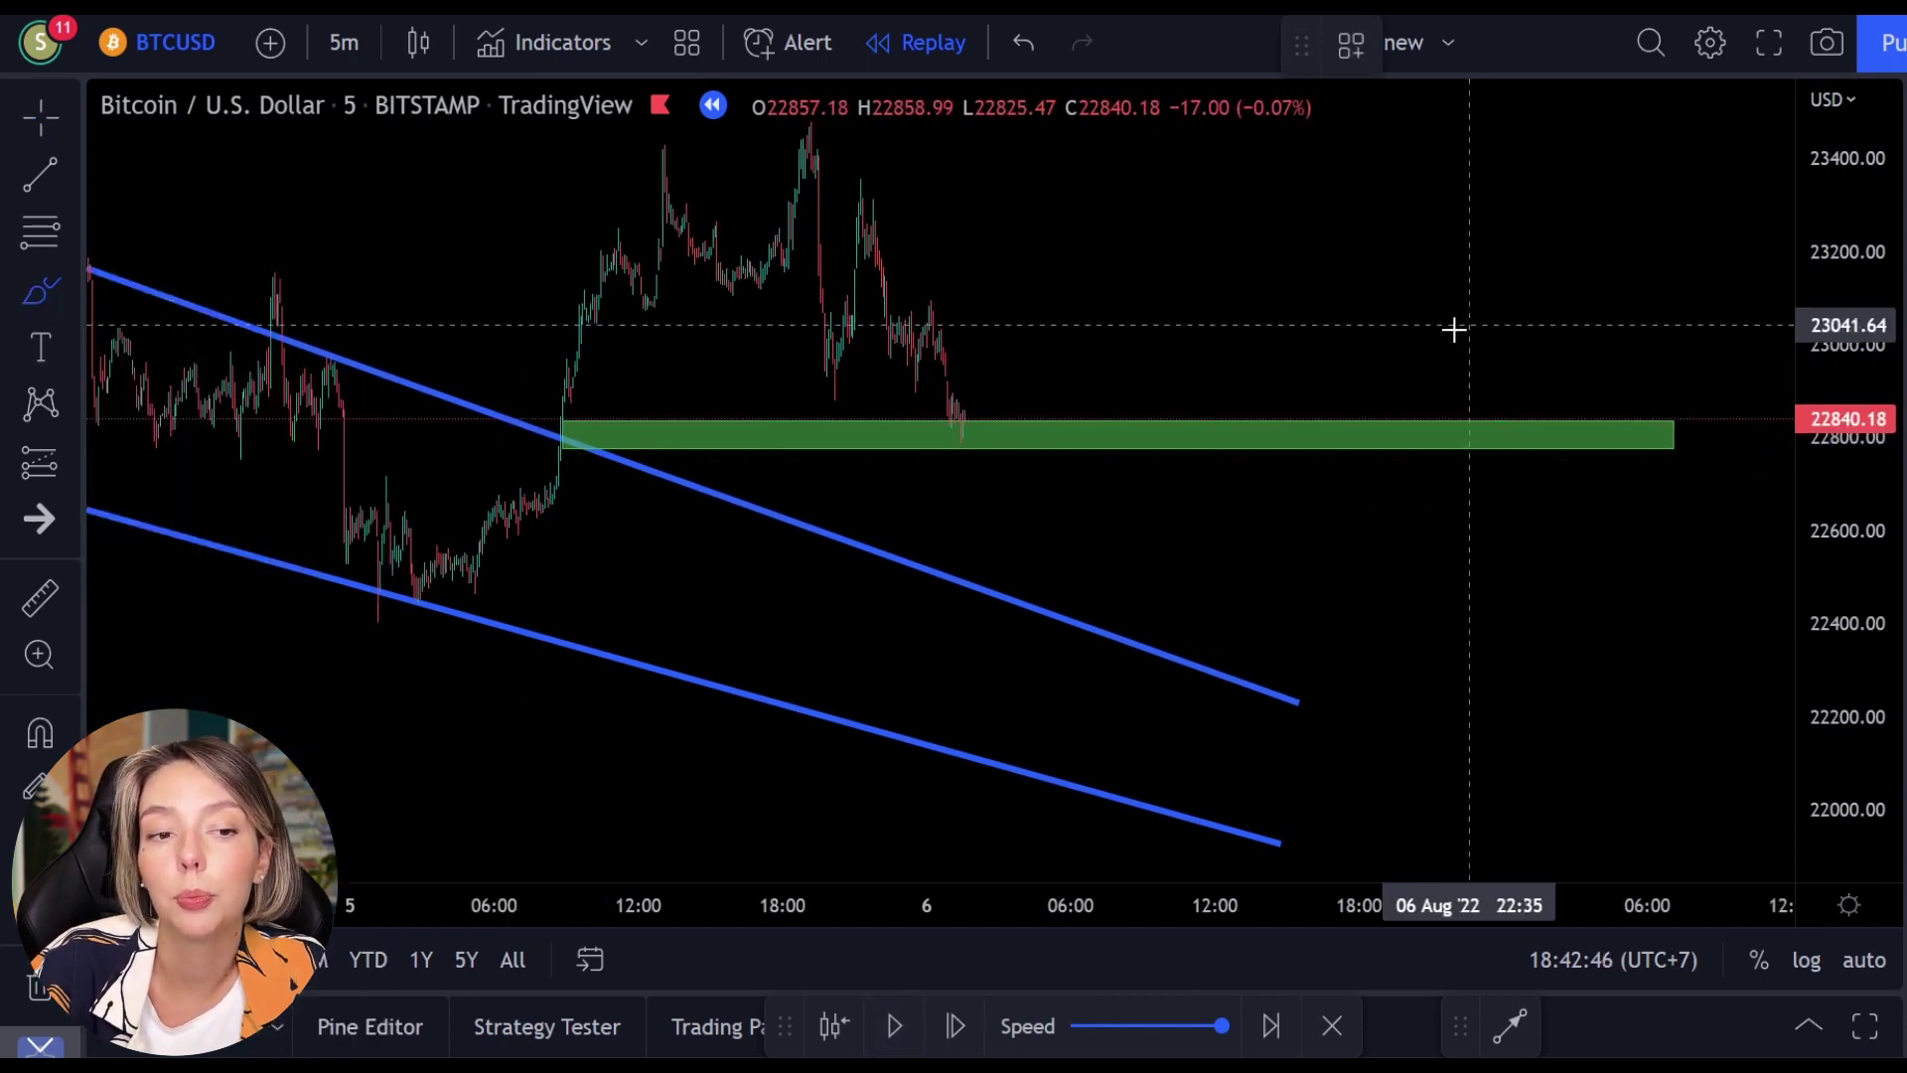
mouse_move(1036, 393)
left_mouse_down()
mouse_move(845, 529)
mouse_move(1003, 373)
left_mouse_up()
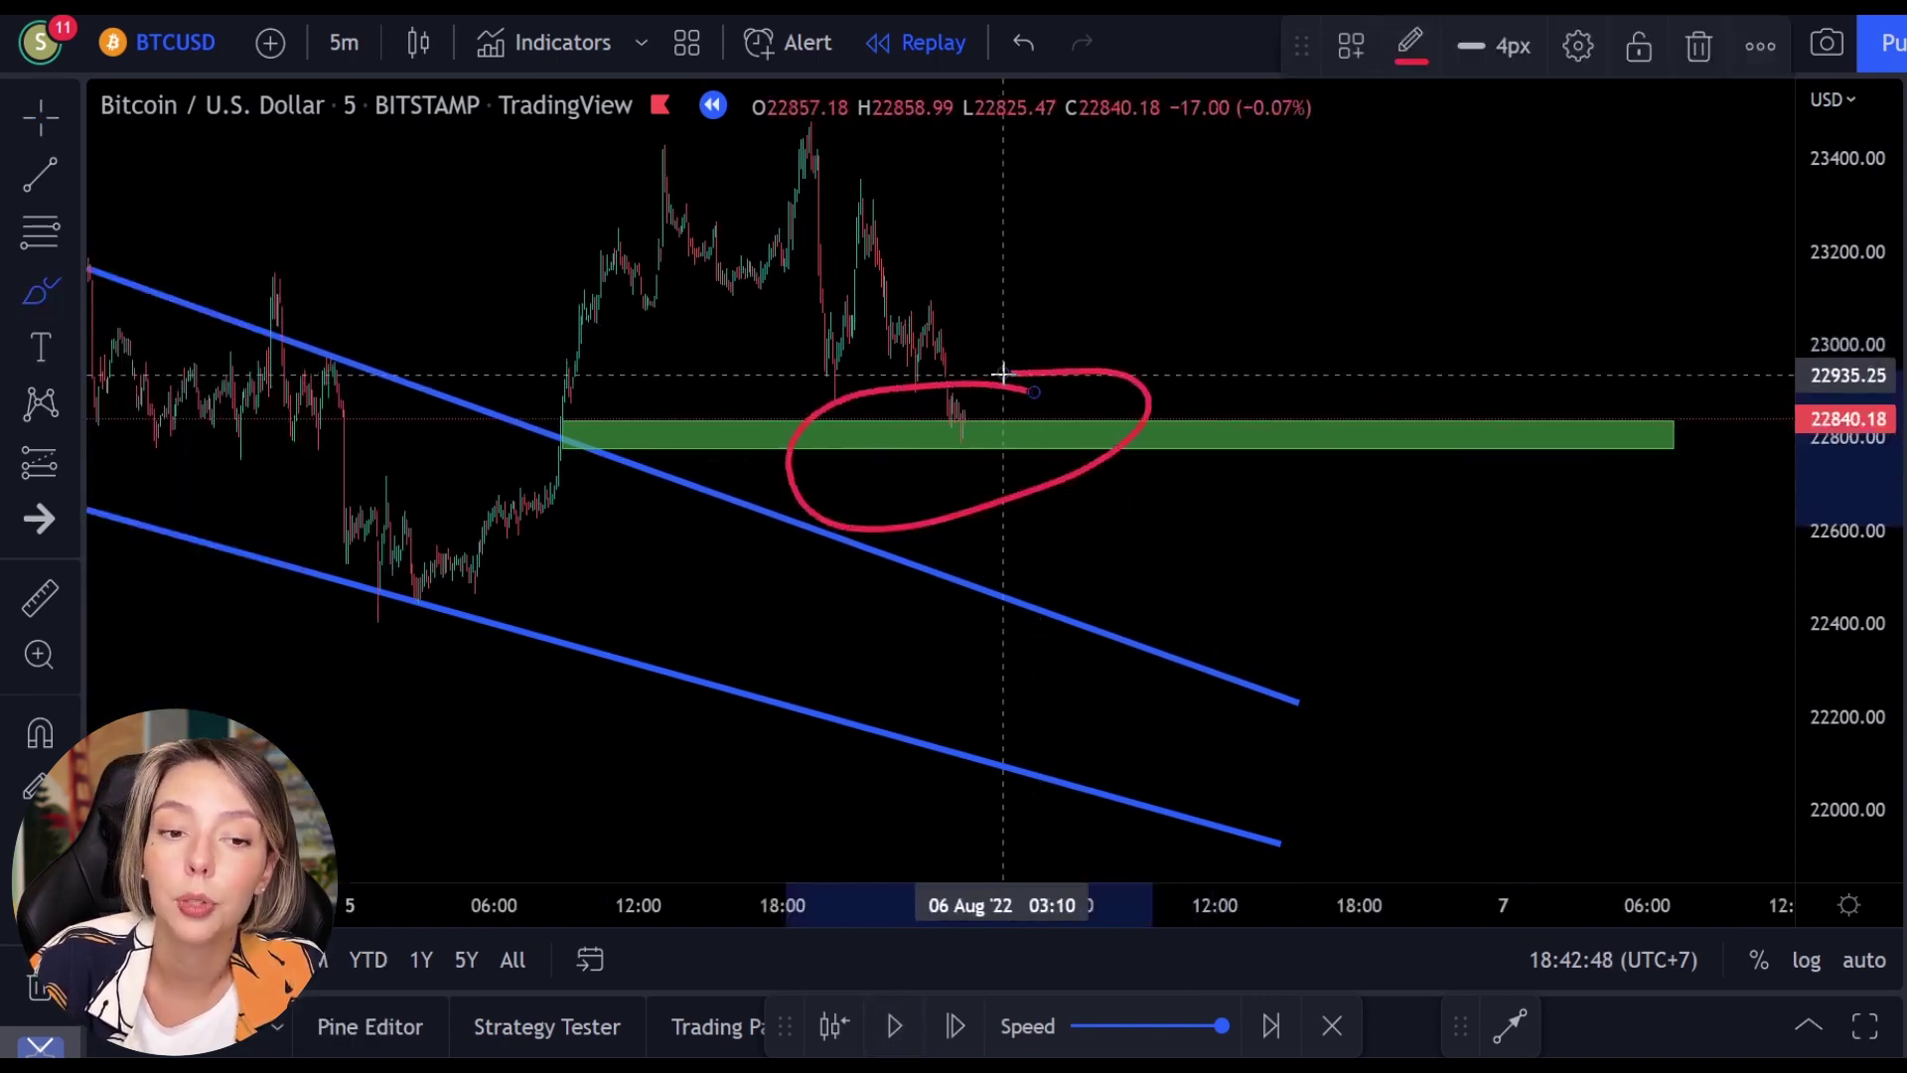
key("ctrl+z")
left_click(45, 465)
left_click(157, 441)
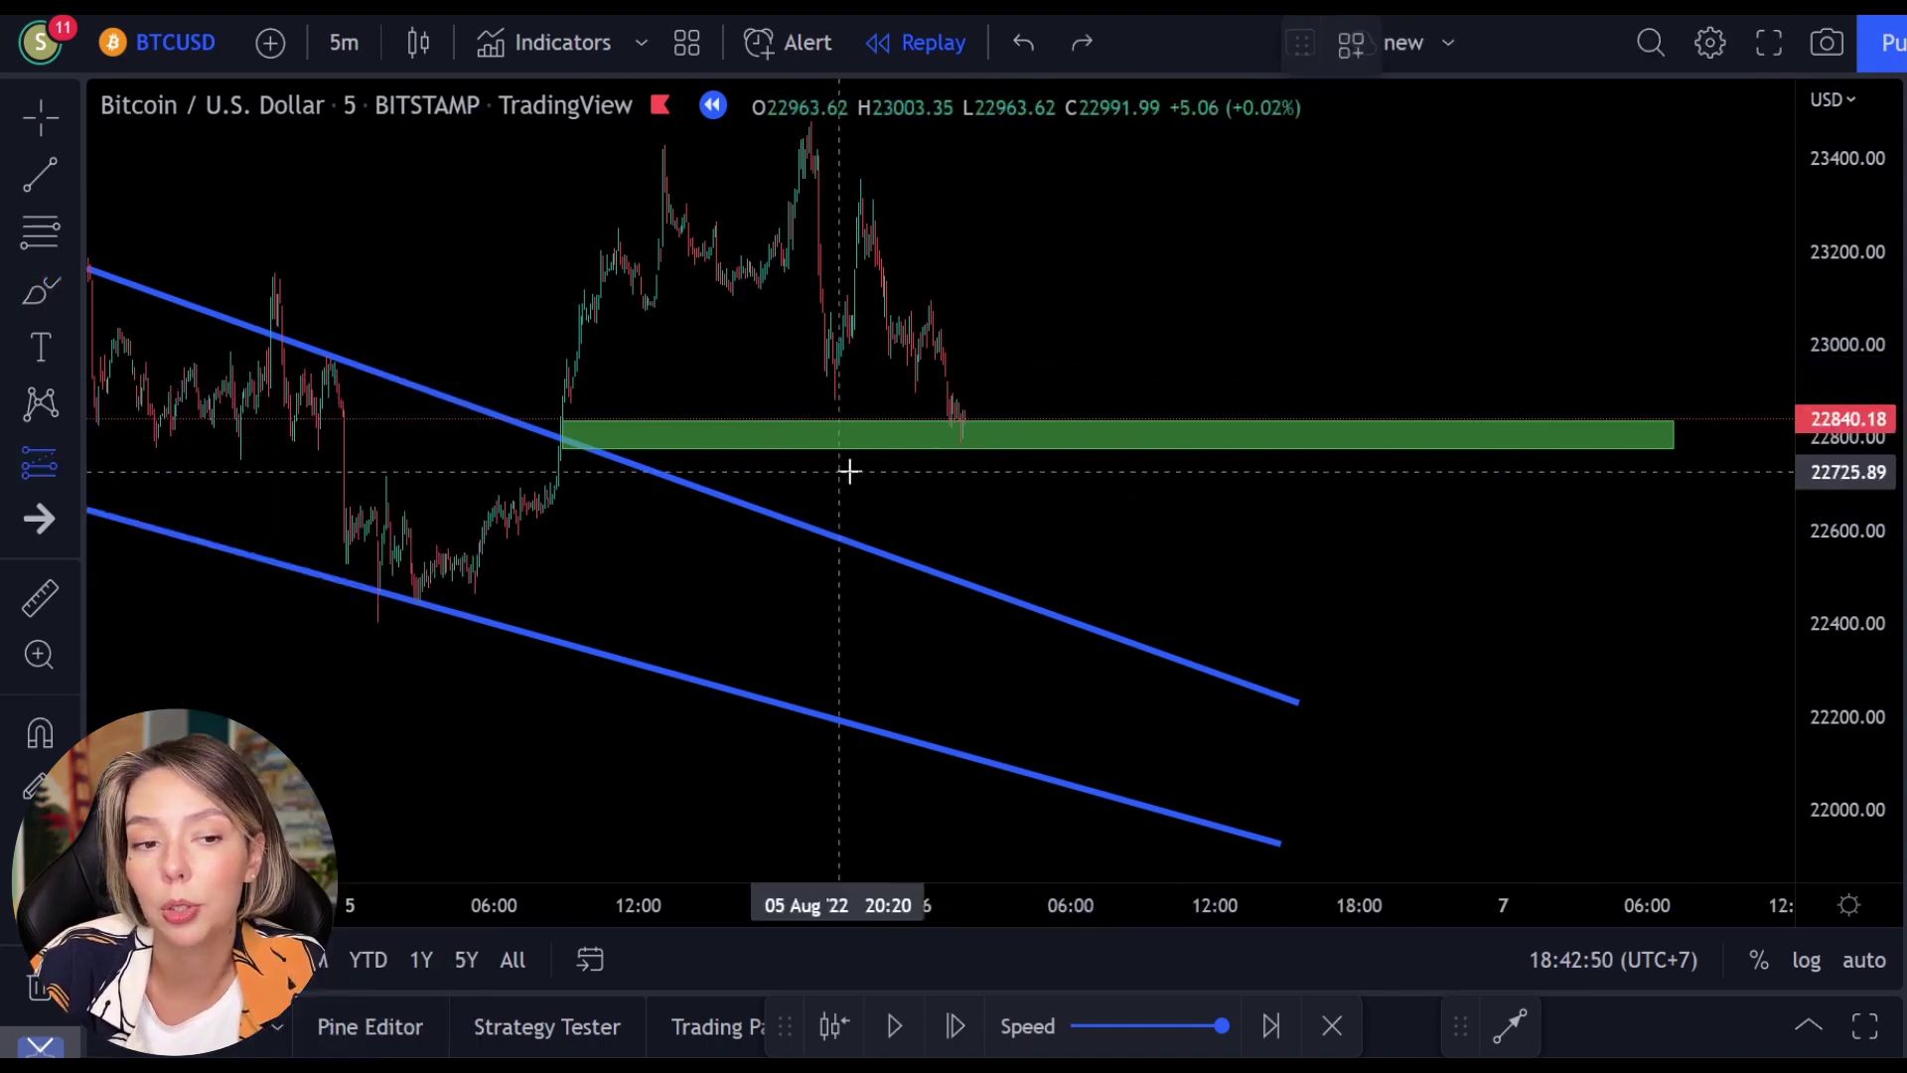
left_click(964, 424)
Set the long's stop to 102.96 and target to 453.03 (R/R 4.4), replay until hit, then shorten the box
left_click_drag(966, 527, 970, 468)
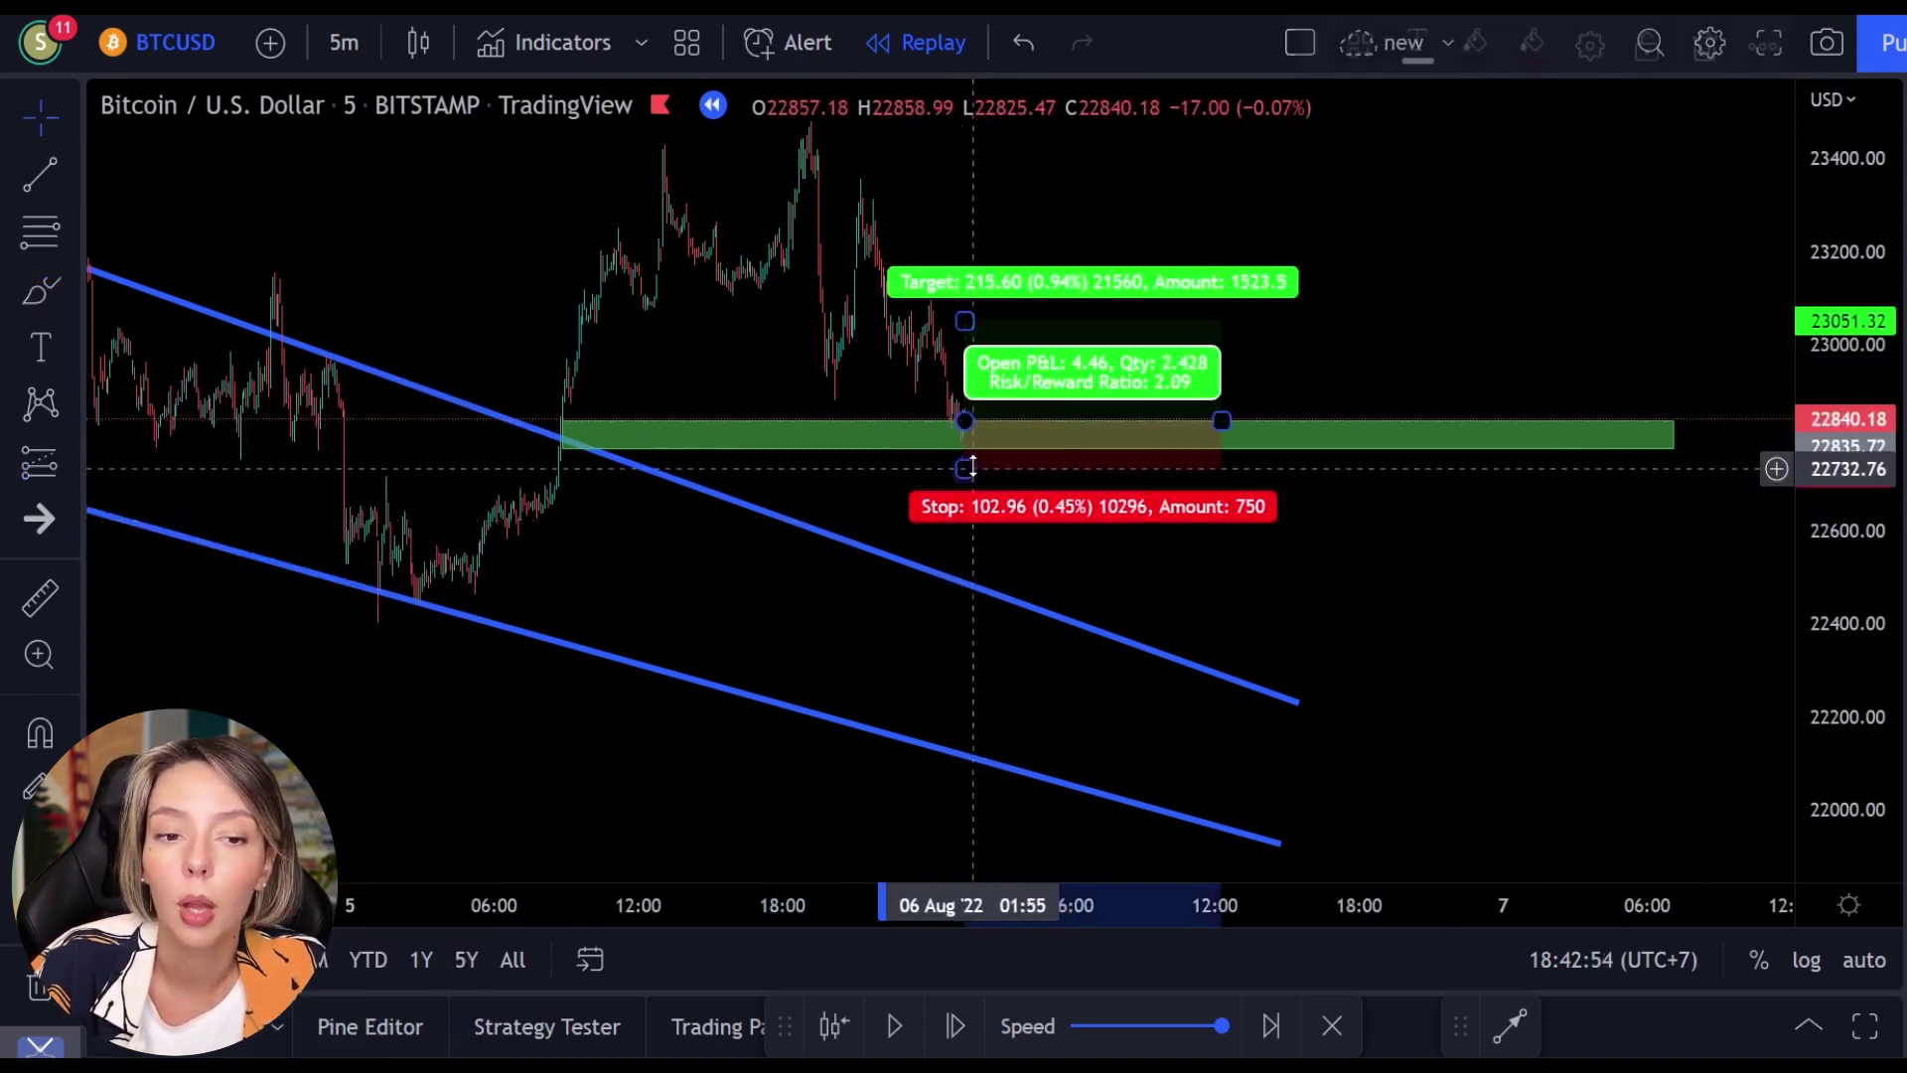
left_click_drag(964, 320, 968, 209)
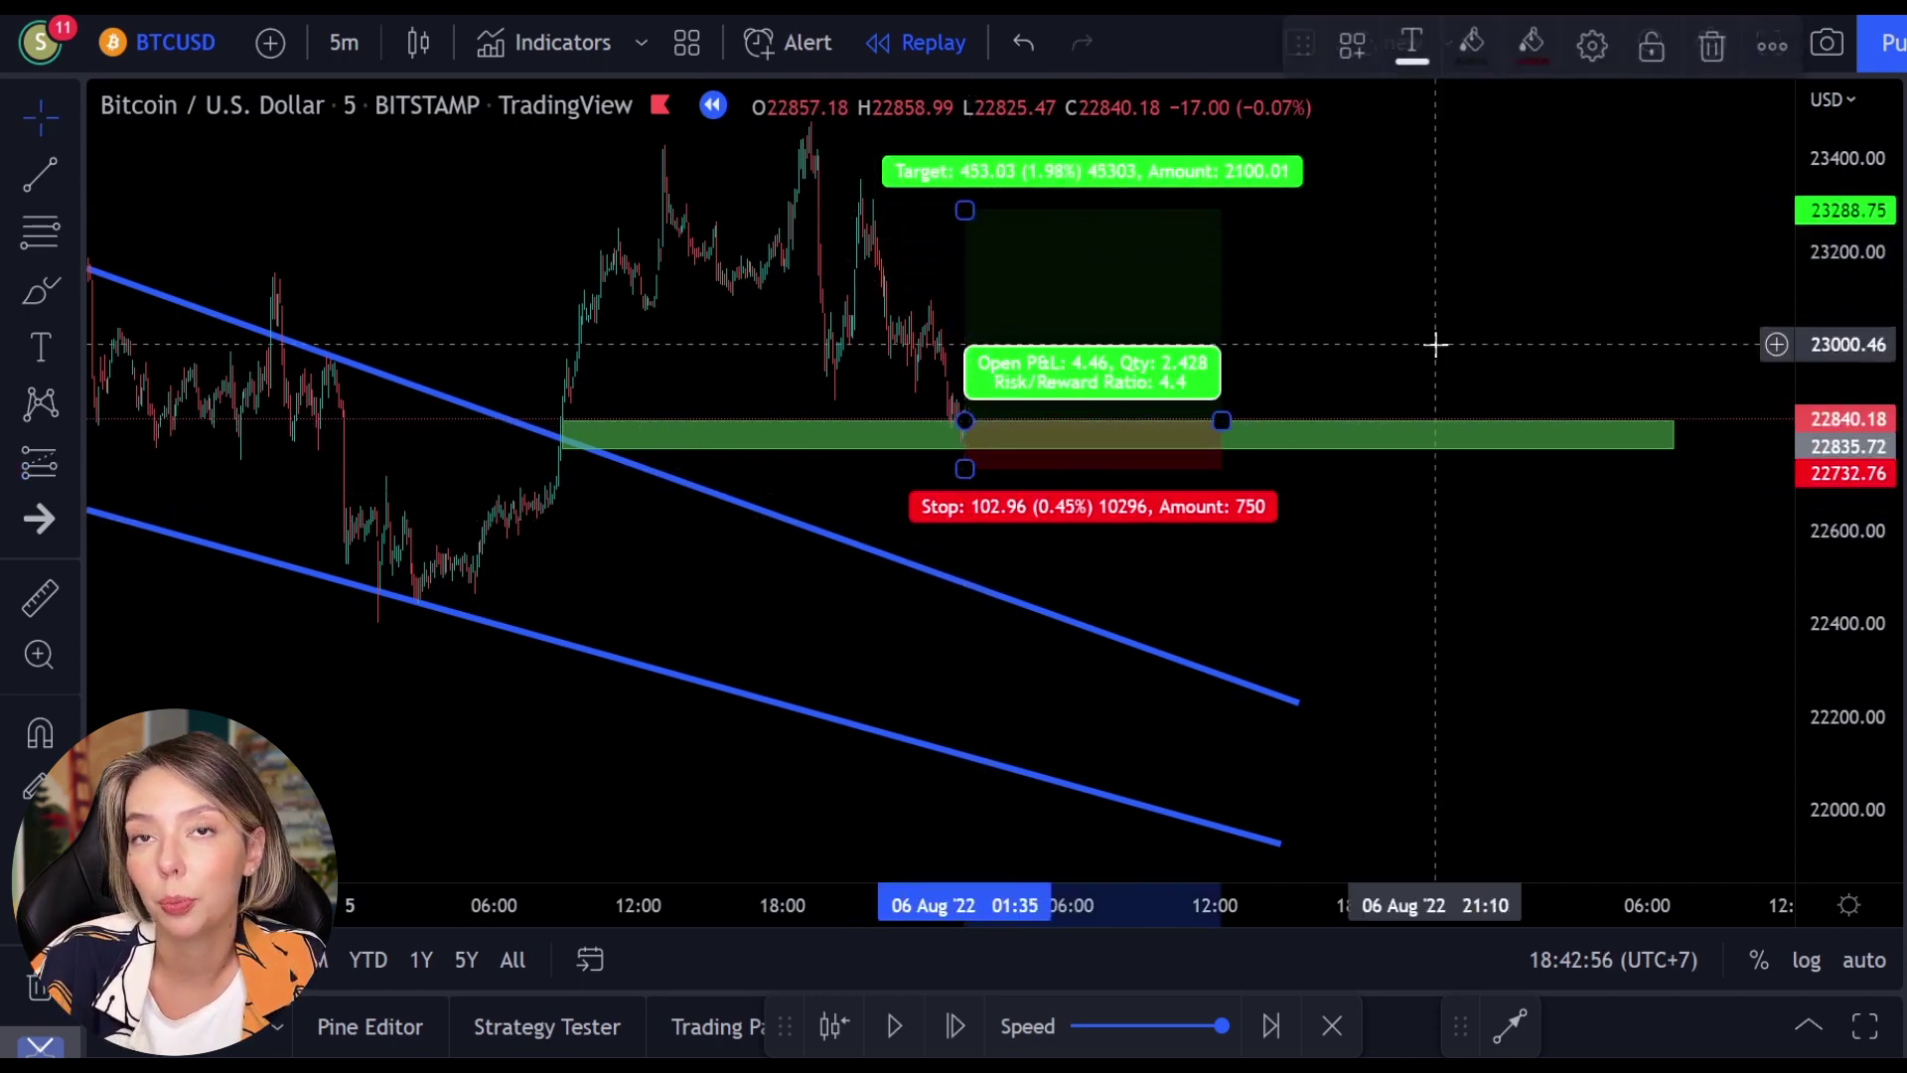
left_click_drag(1239, 434, 1528, 434)
left_click(896, 1027)
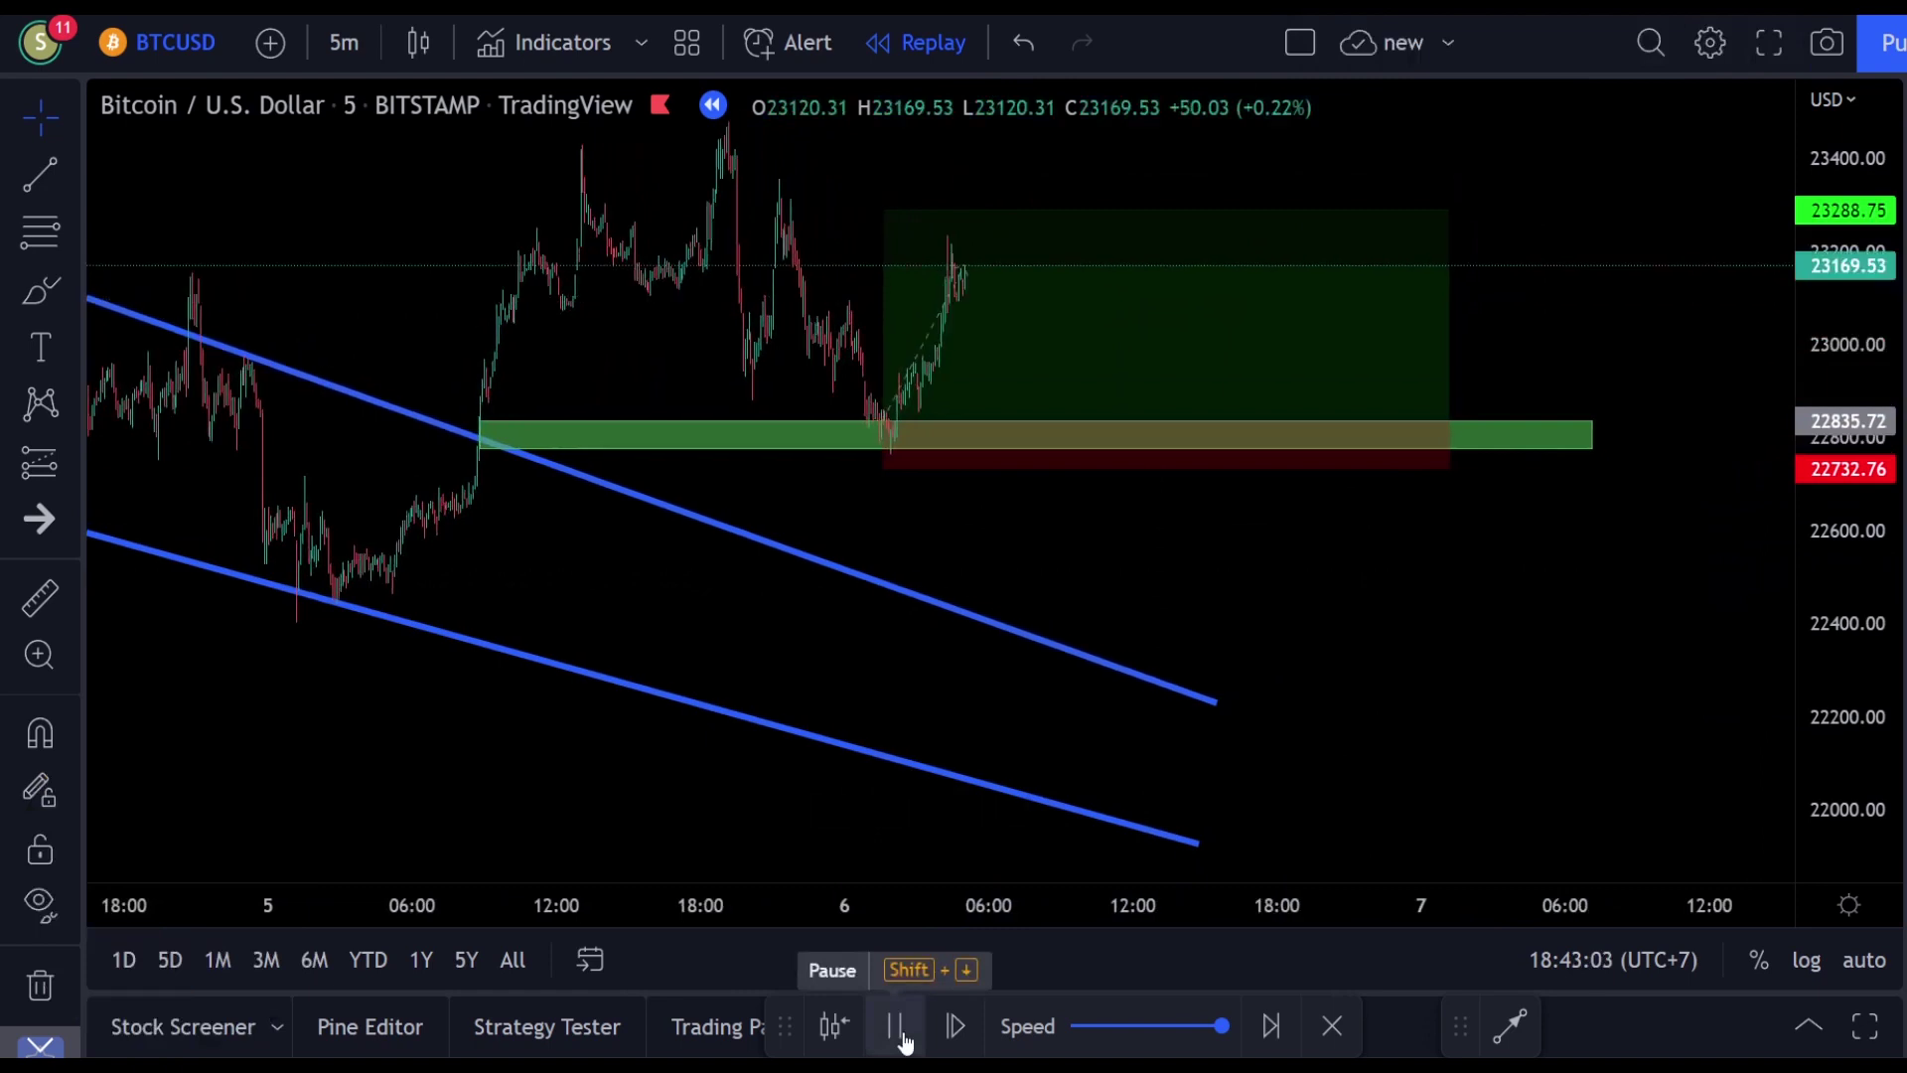
left_click(896, 1027)
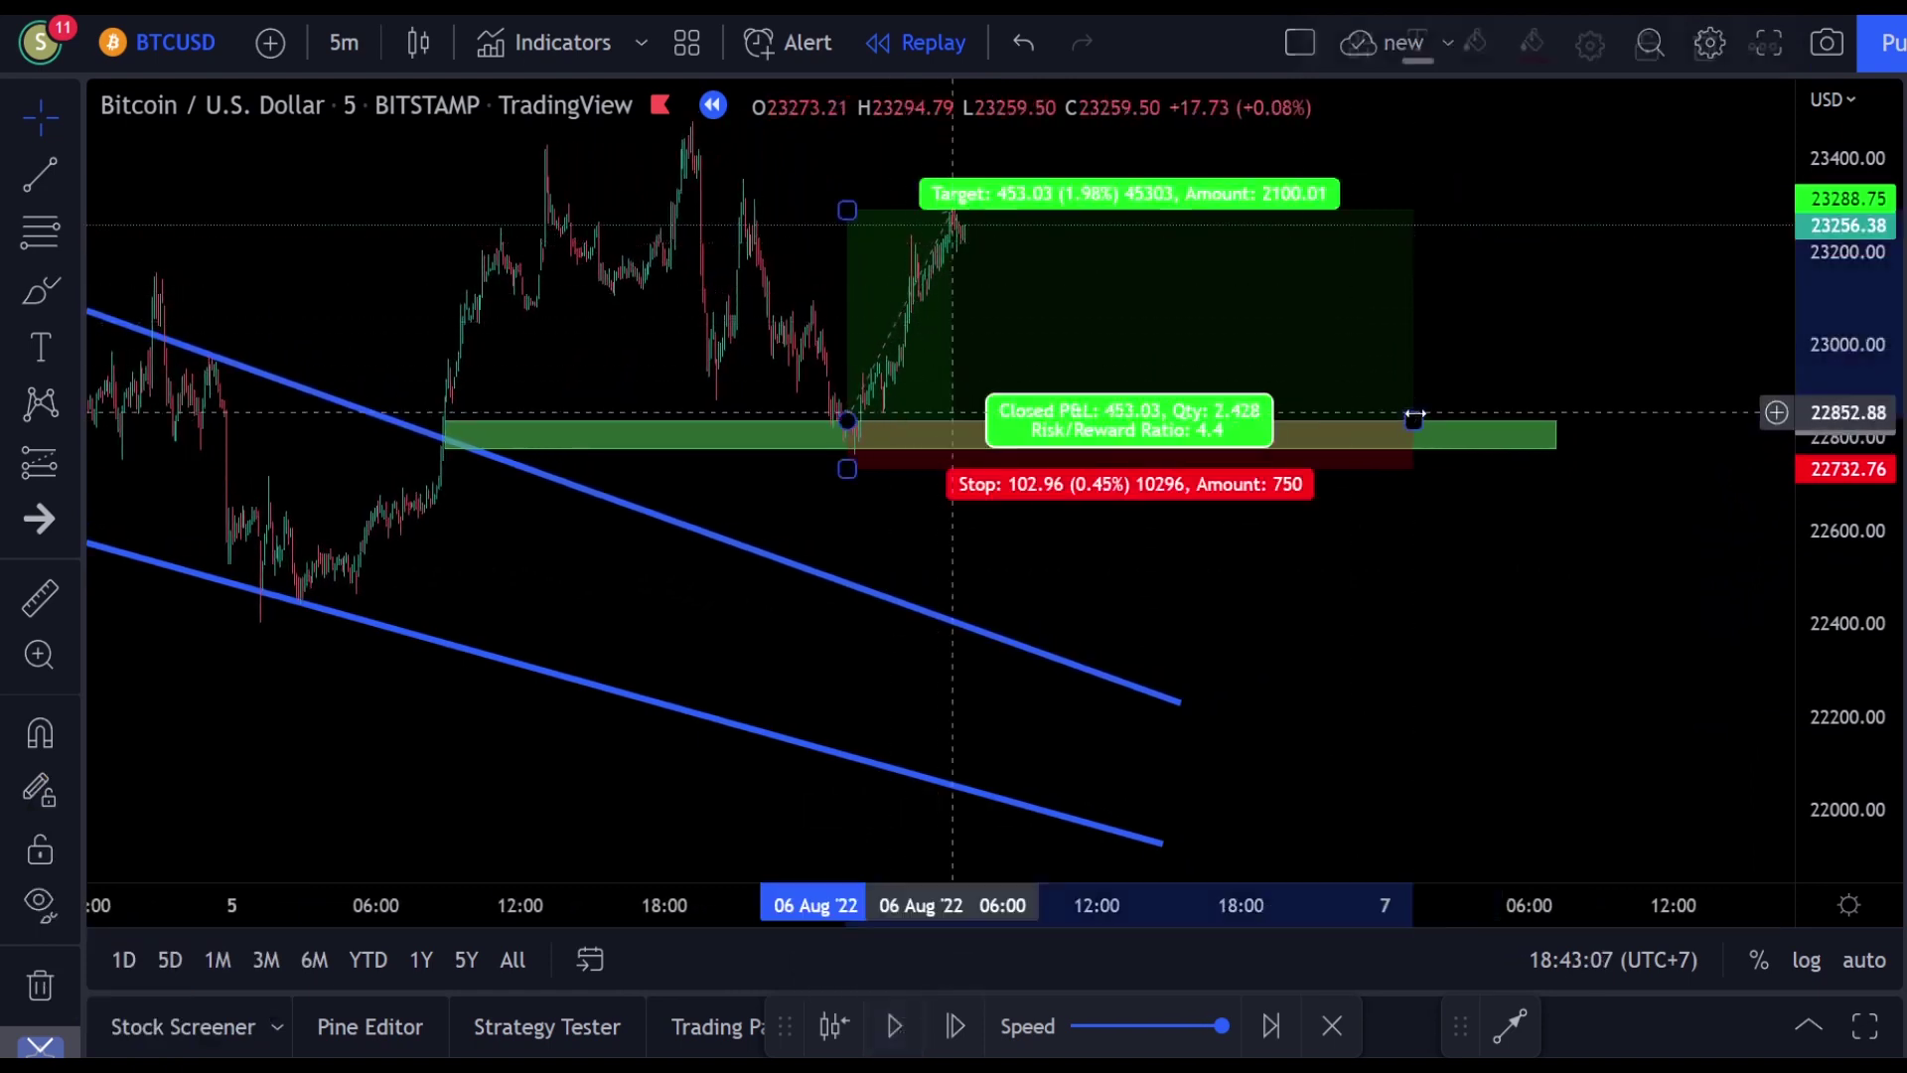
left_click_drag(1414, 418, 953, 422)
left_click(1205, 593)
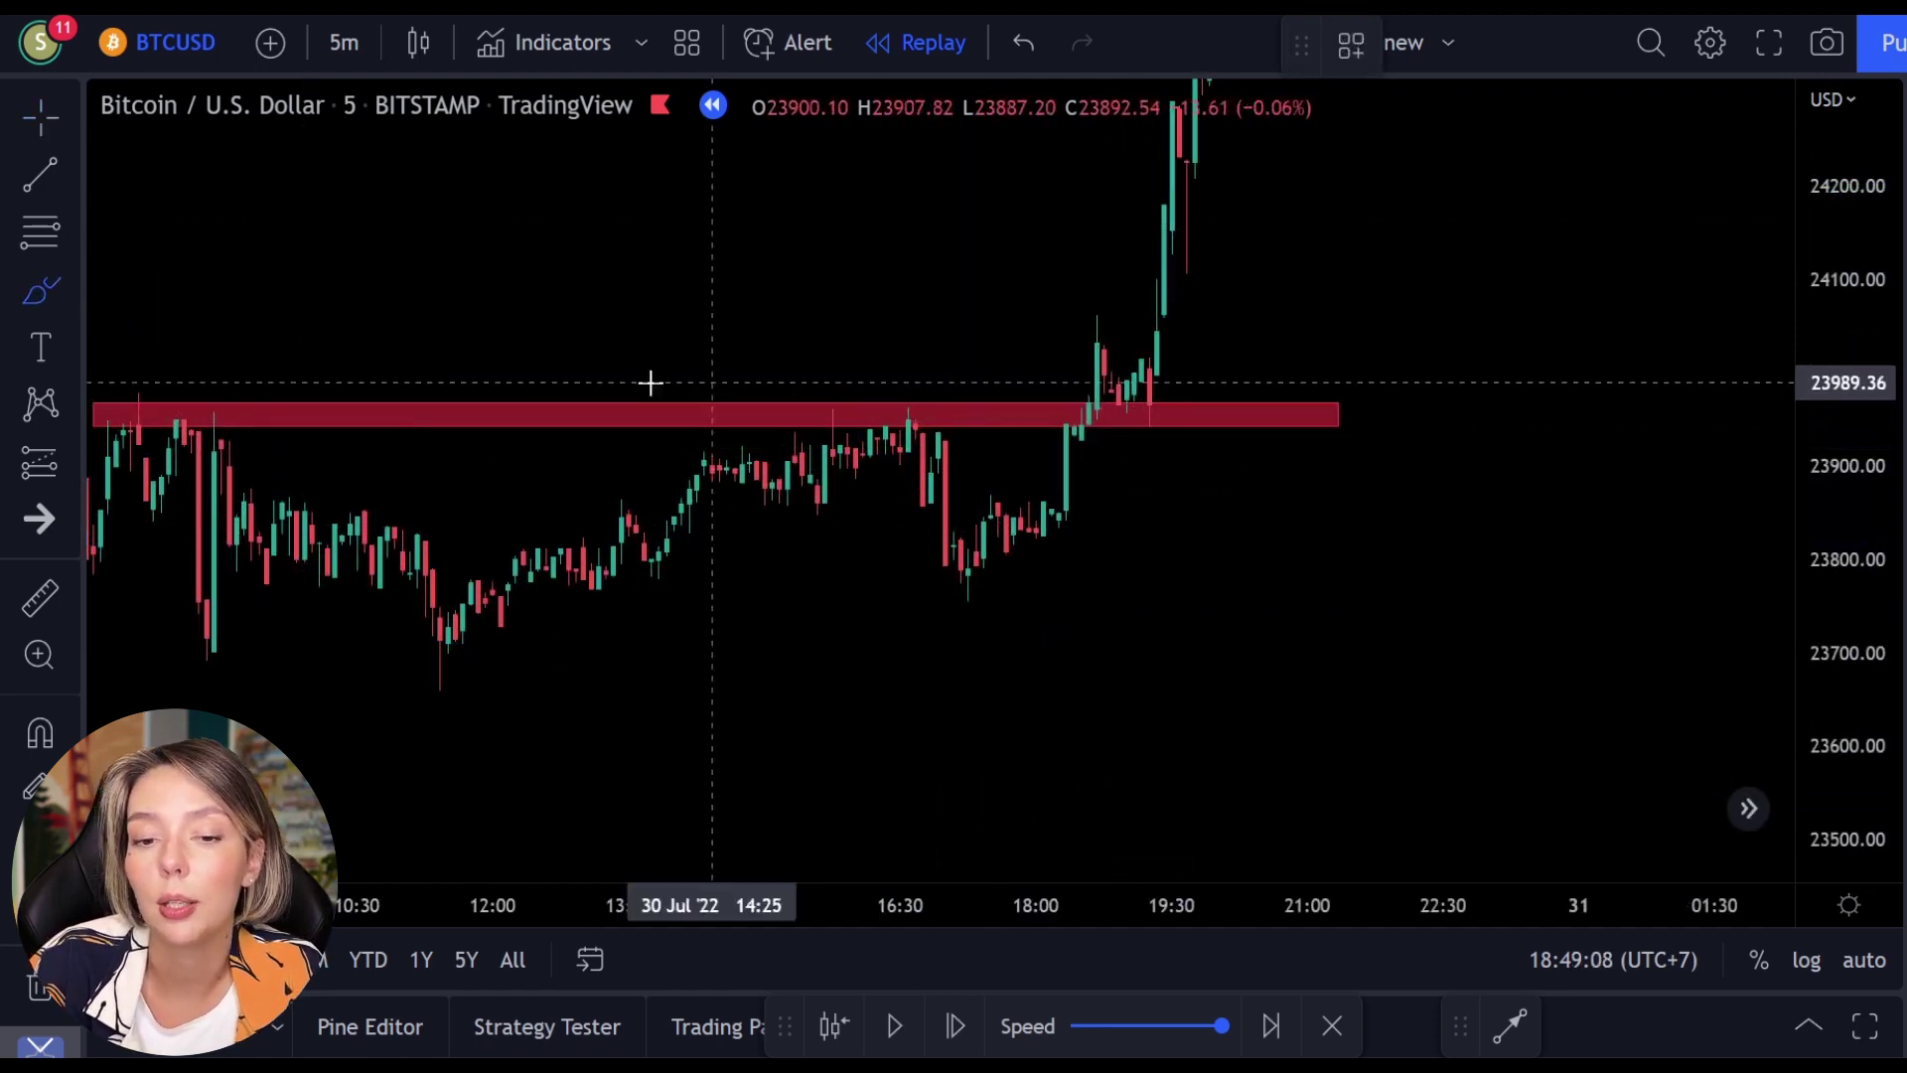
left_click_drag(1155, 415, 1165, 408)
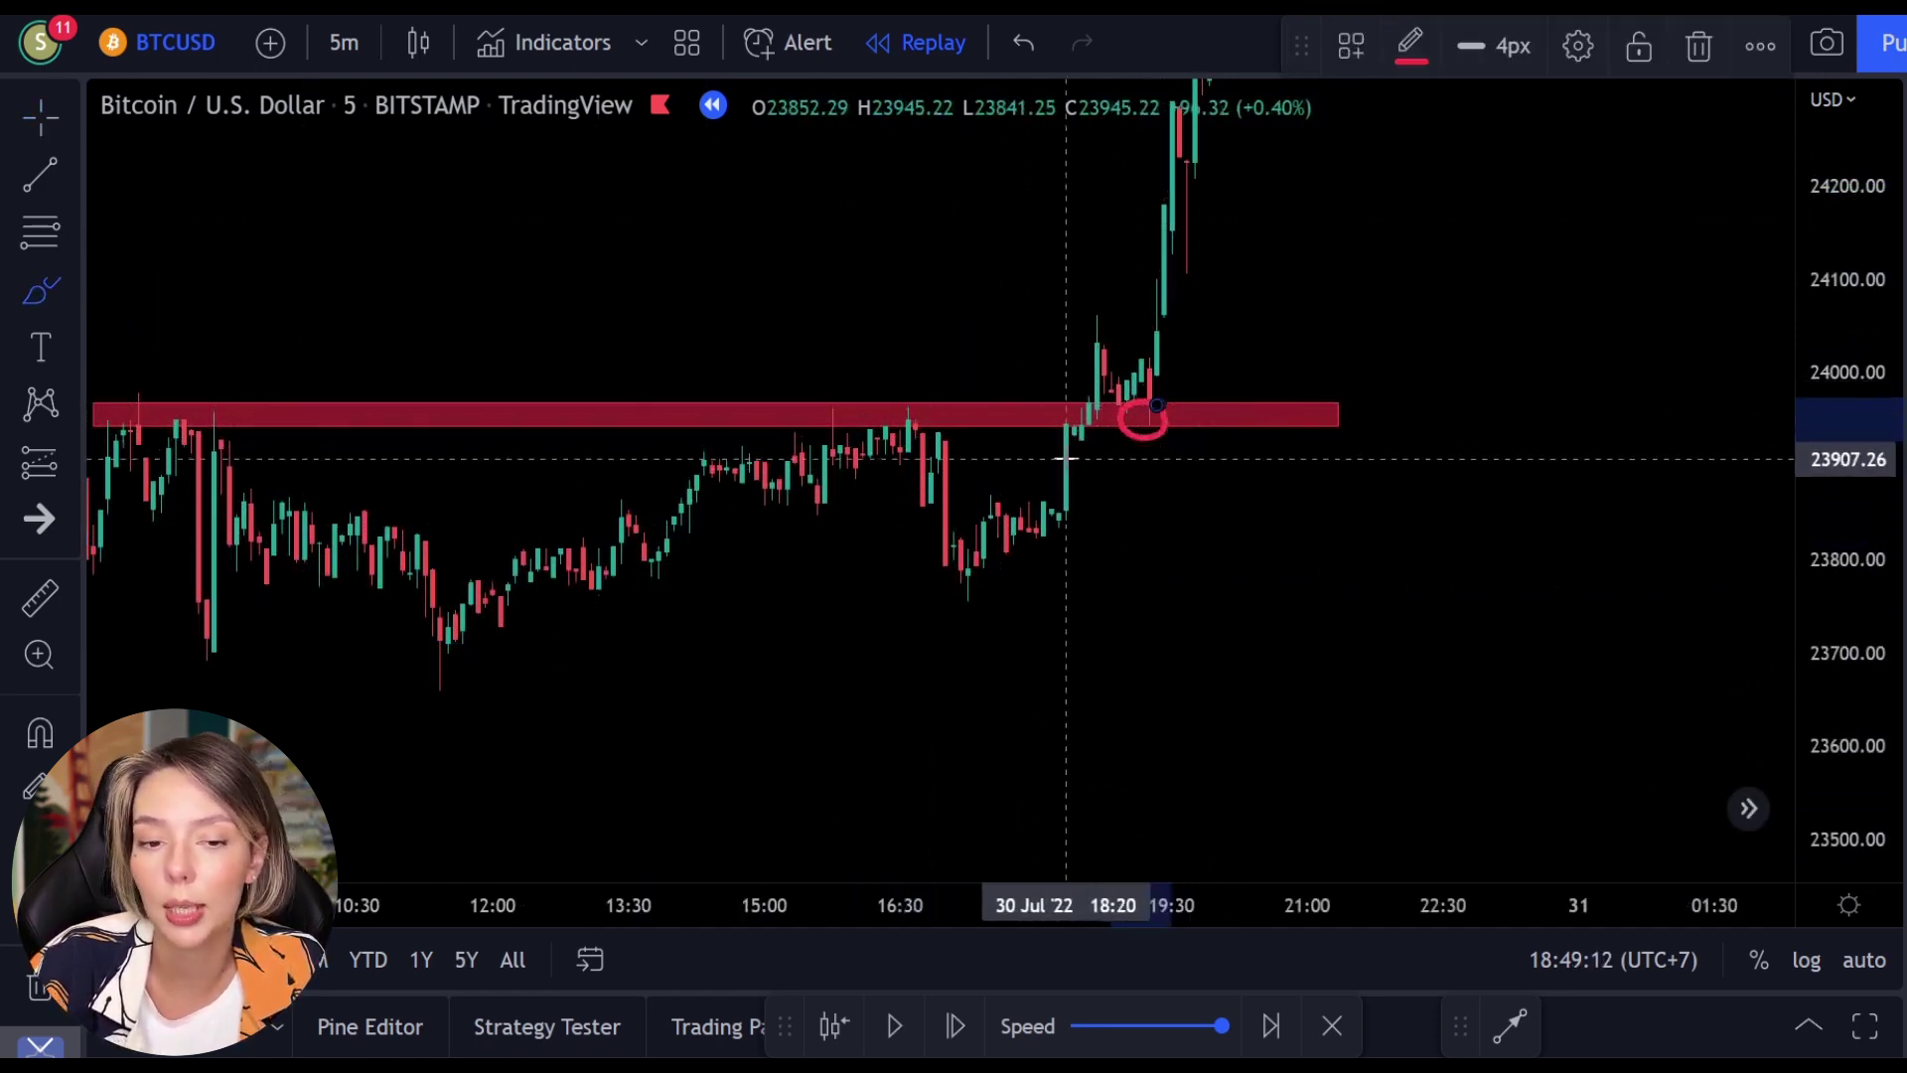
mouse_move(1073, 429)
left_mouse_down()
mouse_move(1108, 350)
mouse_move(1187, 417)
mouse_move(1308, 155)
left_mouse_up()
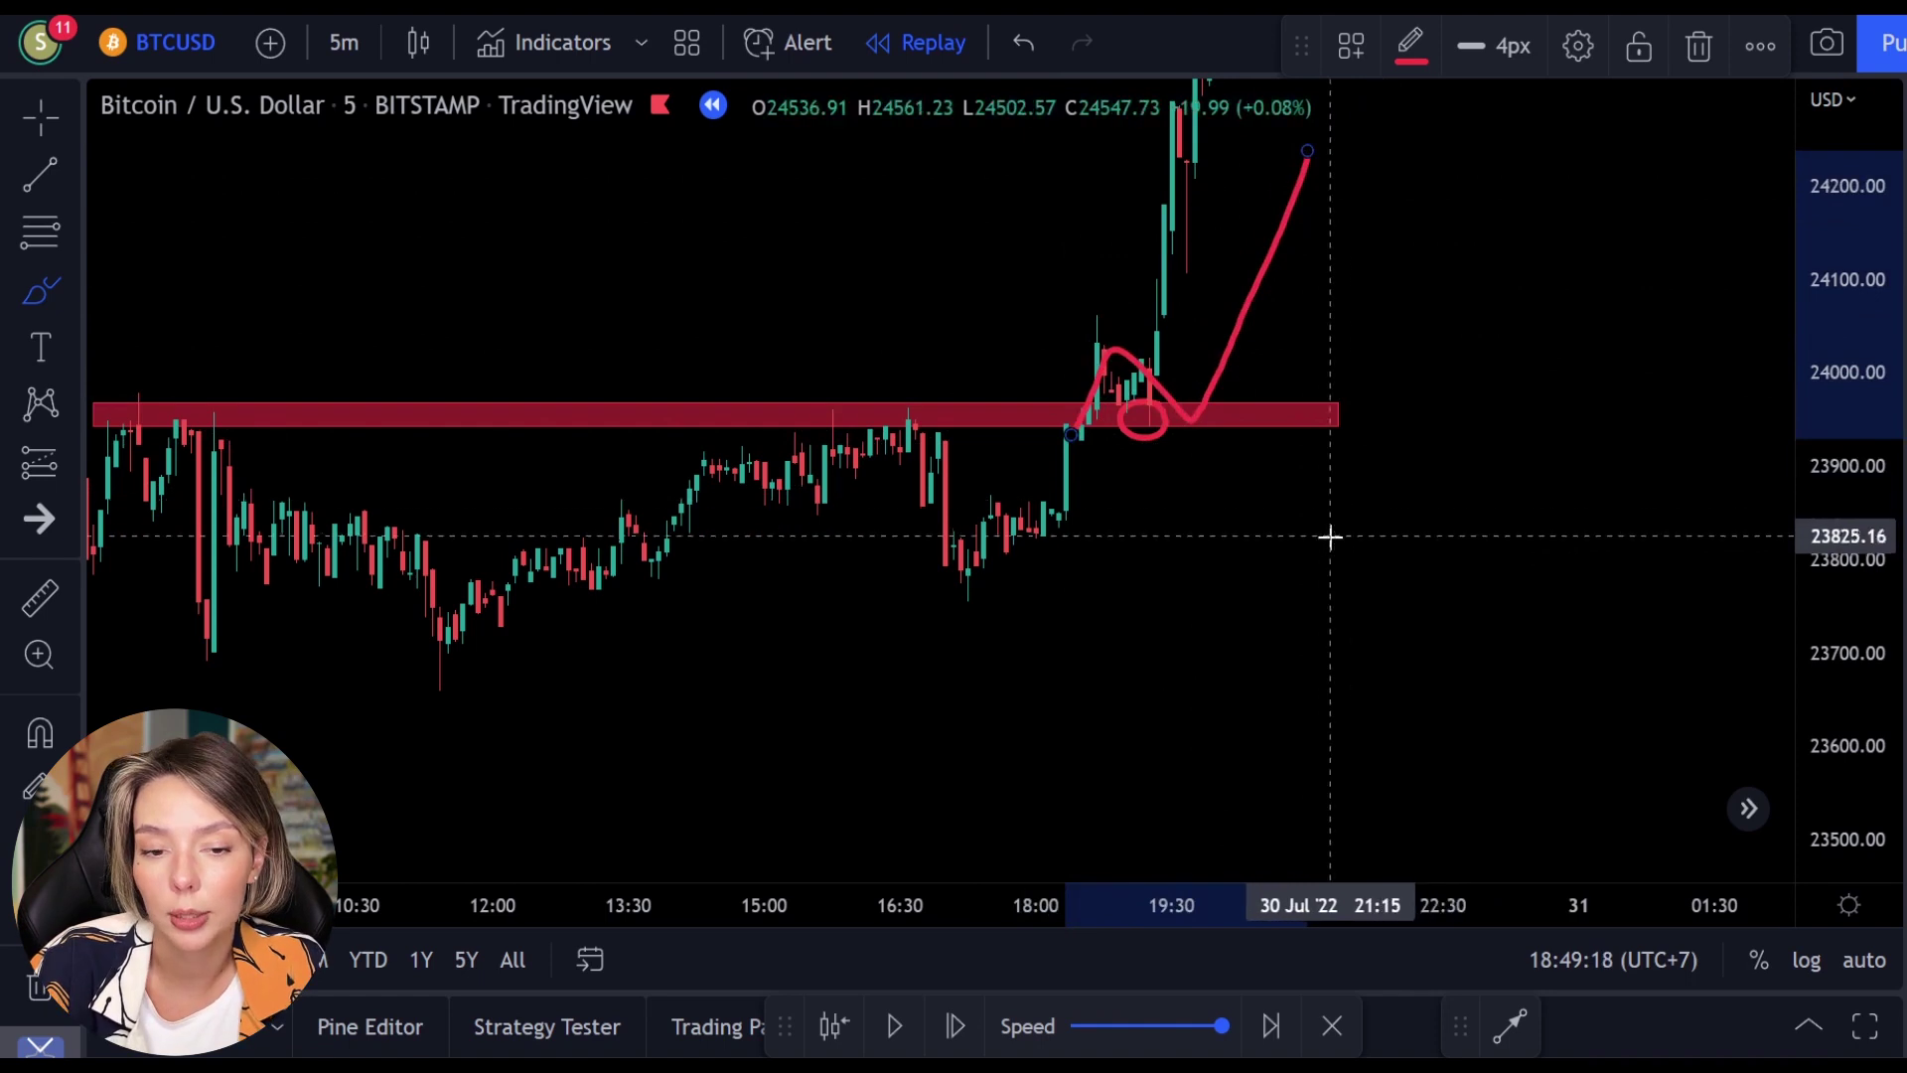
key("ctrl+z")
key("ctrl+z")
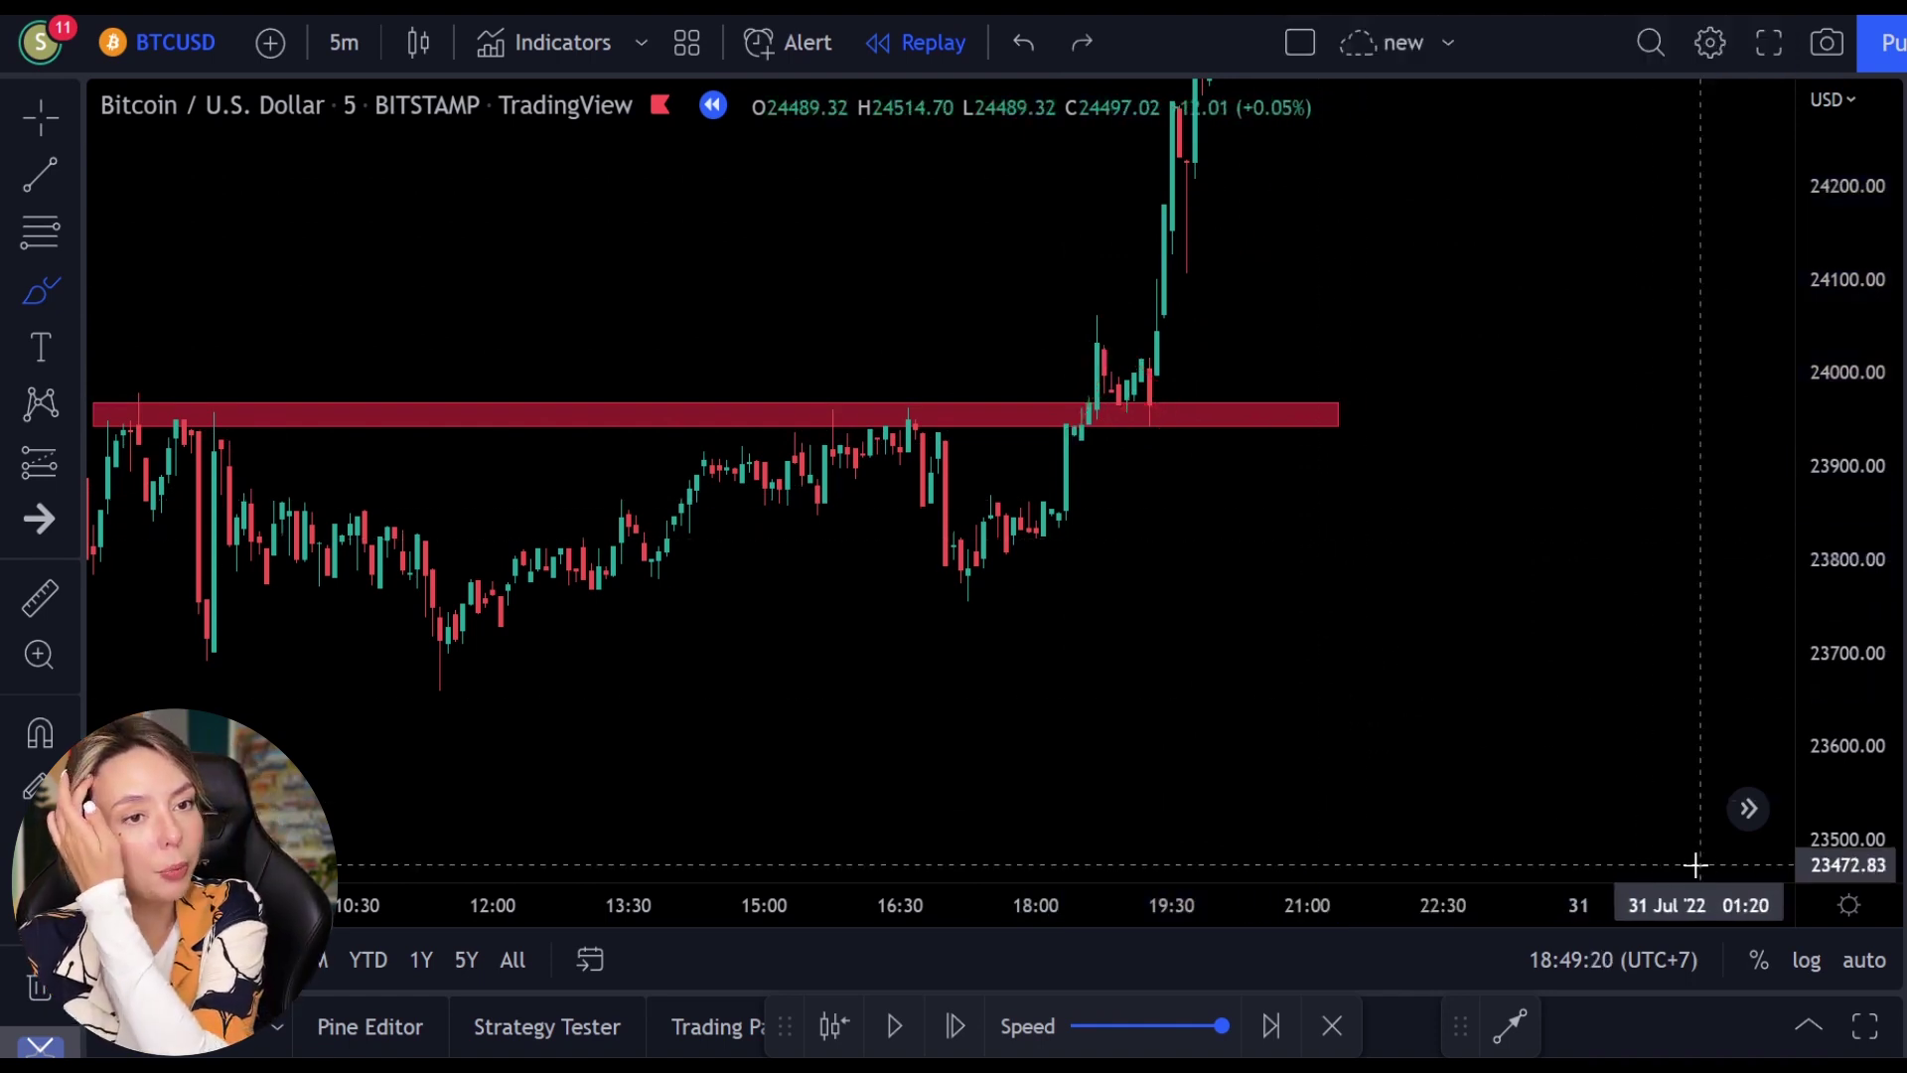